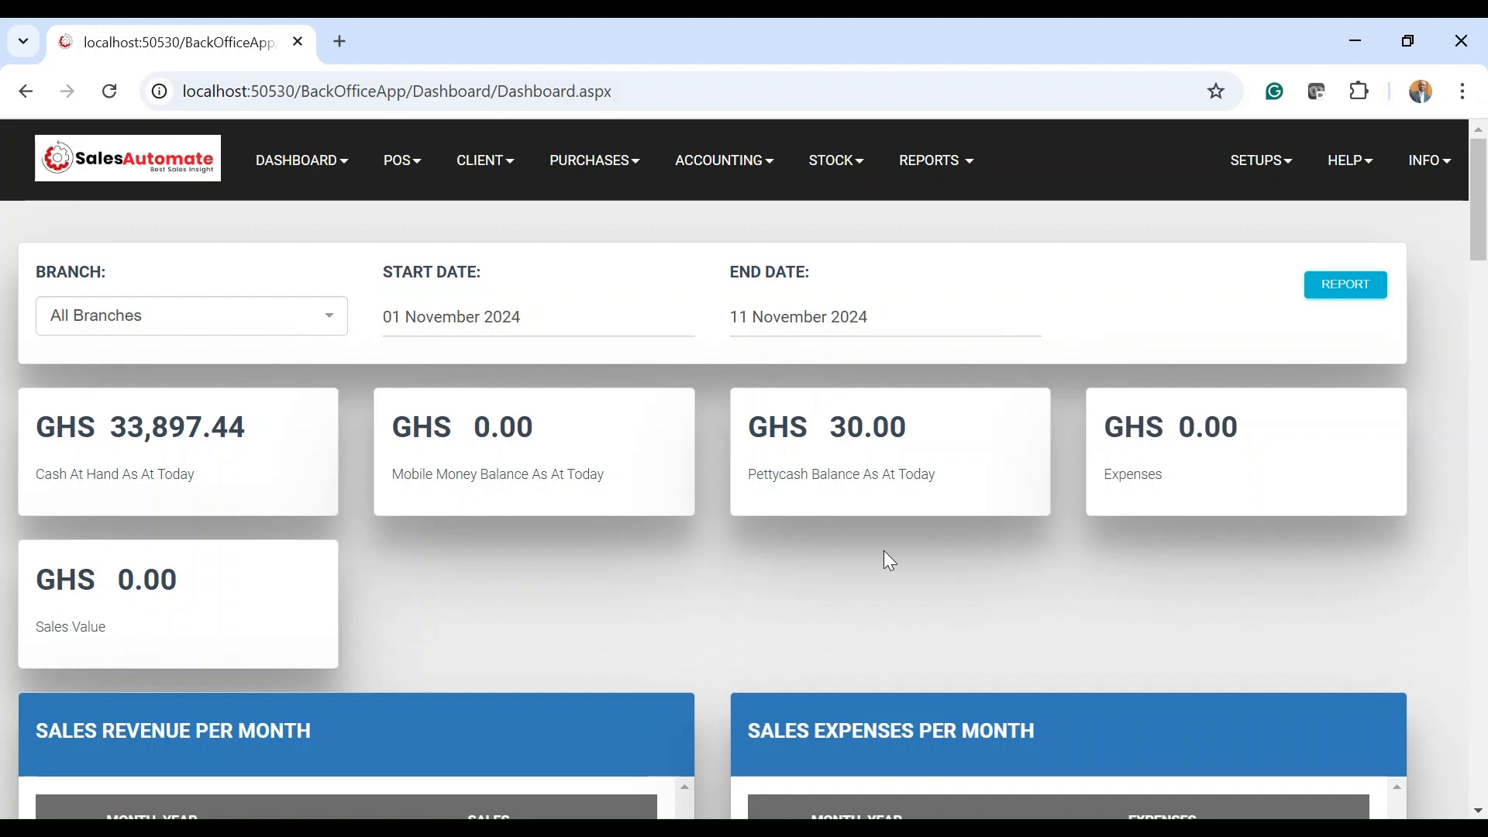
Start a new purchase entry with Main as the warehouse and Sample Supplier as the vendor
click(603, 173)
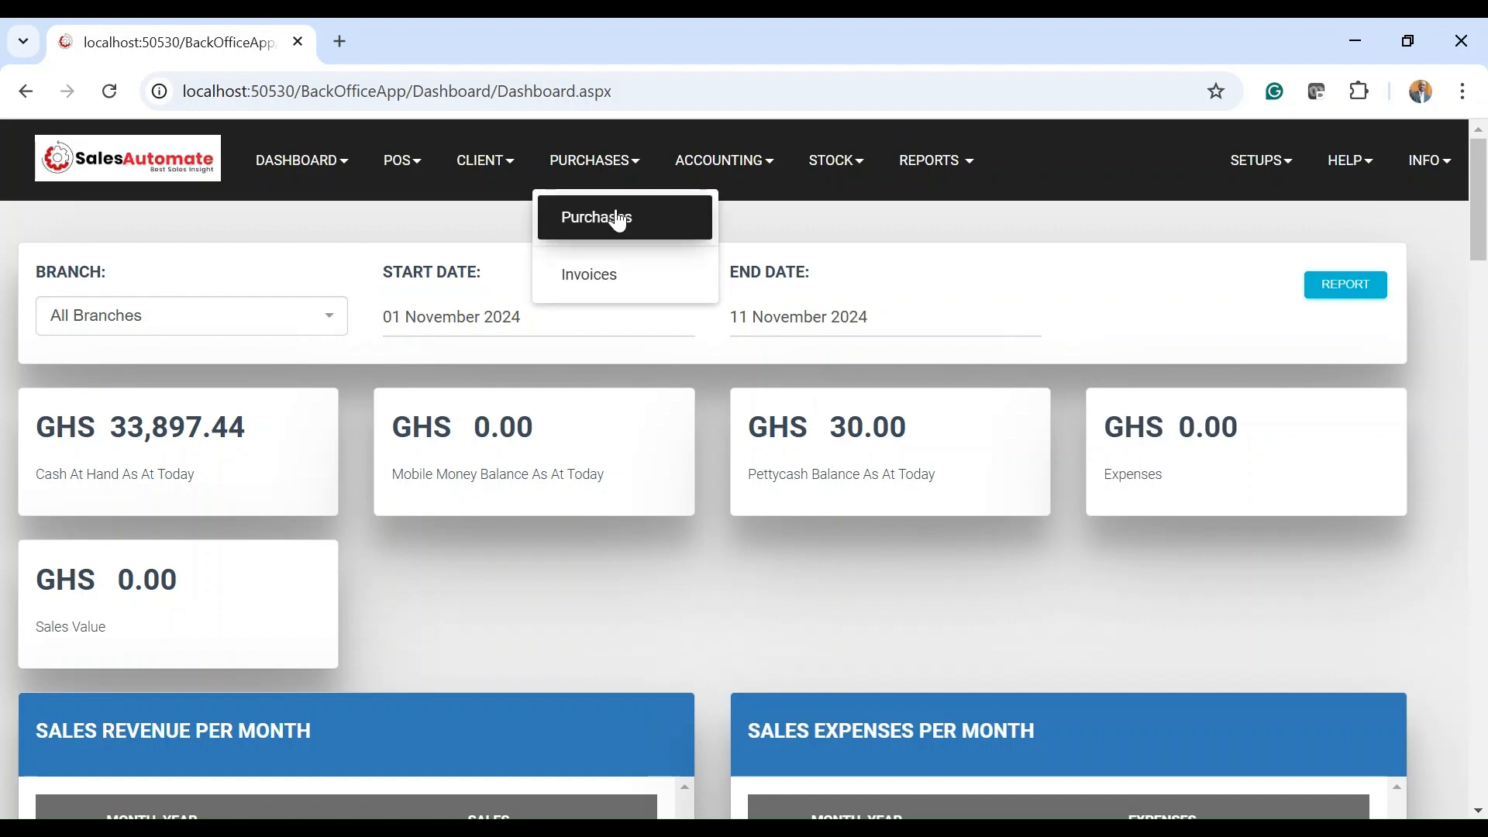
click(618, 220)
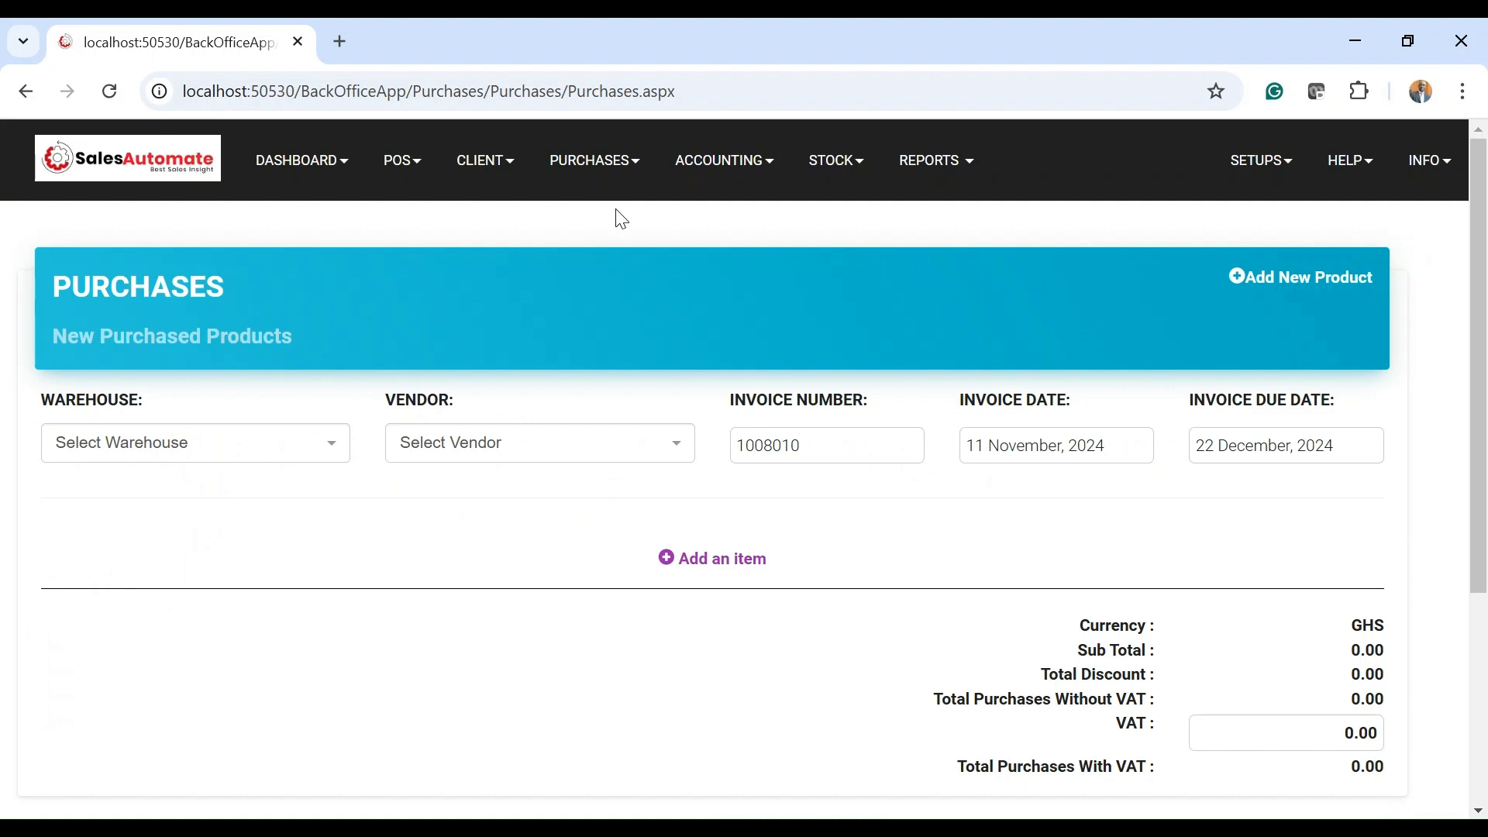
click(234, 453)
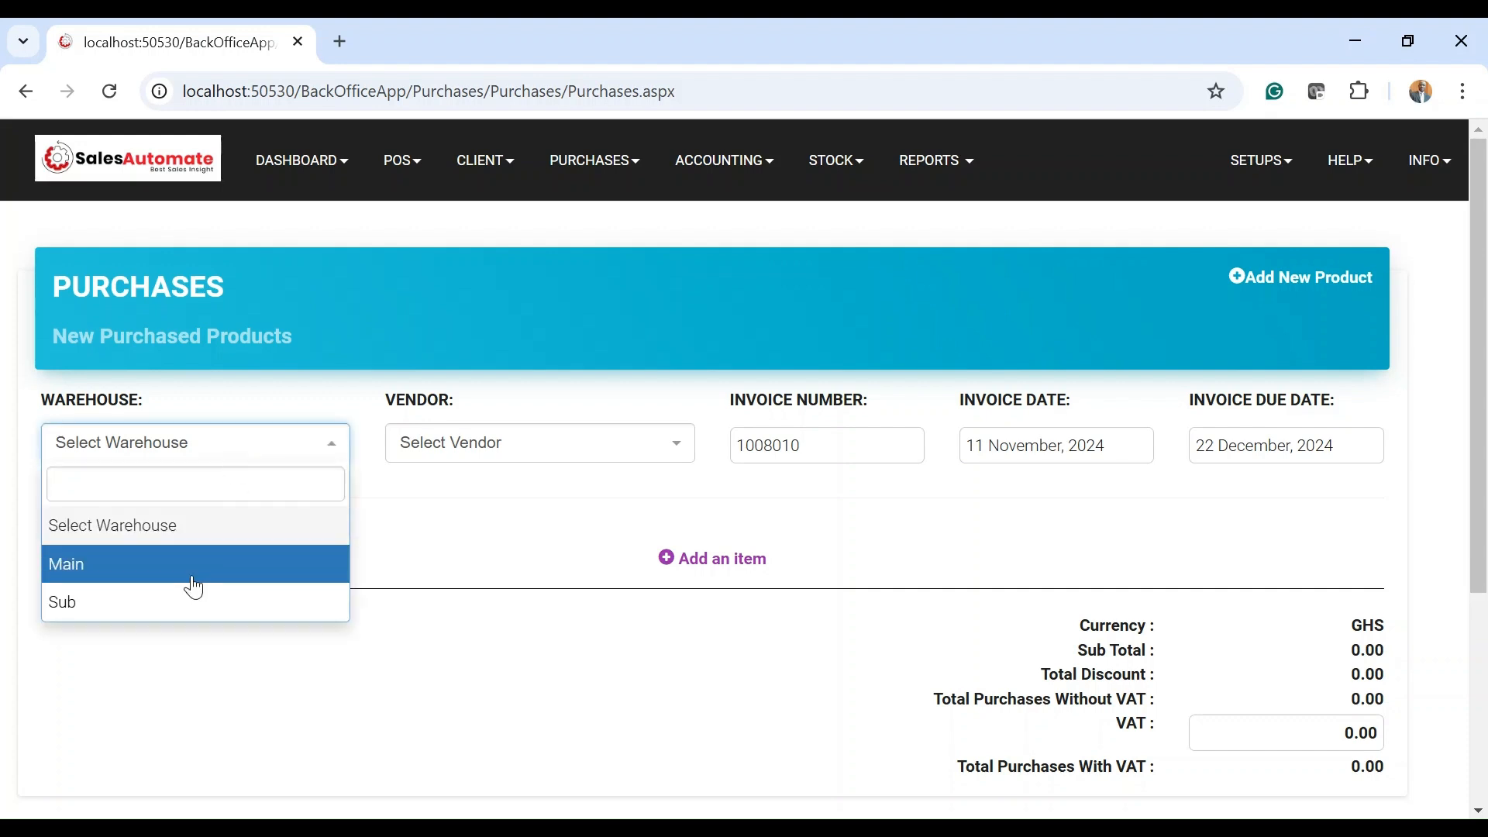
click(127, 573)
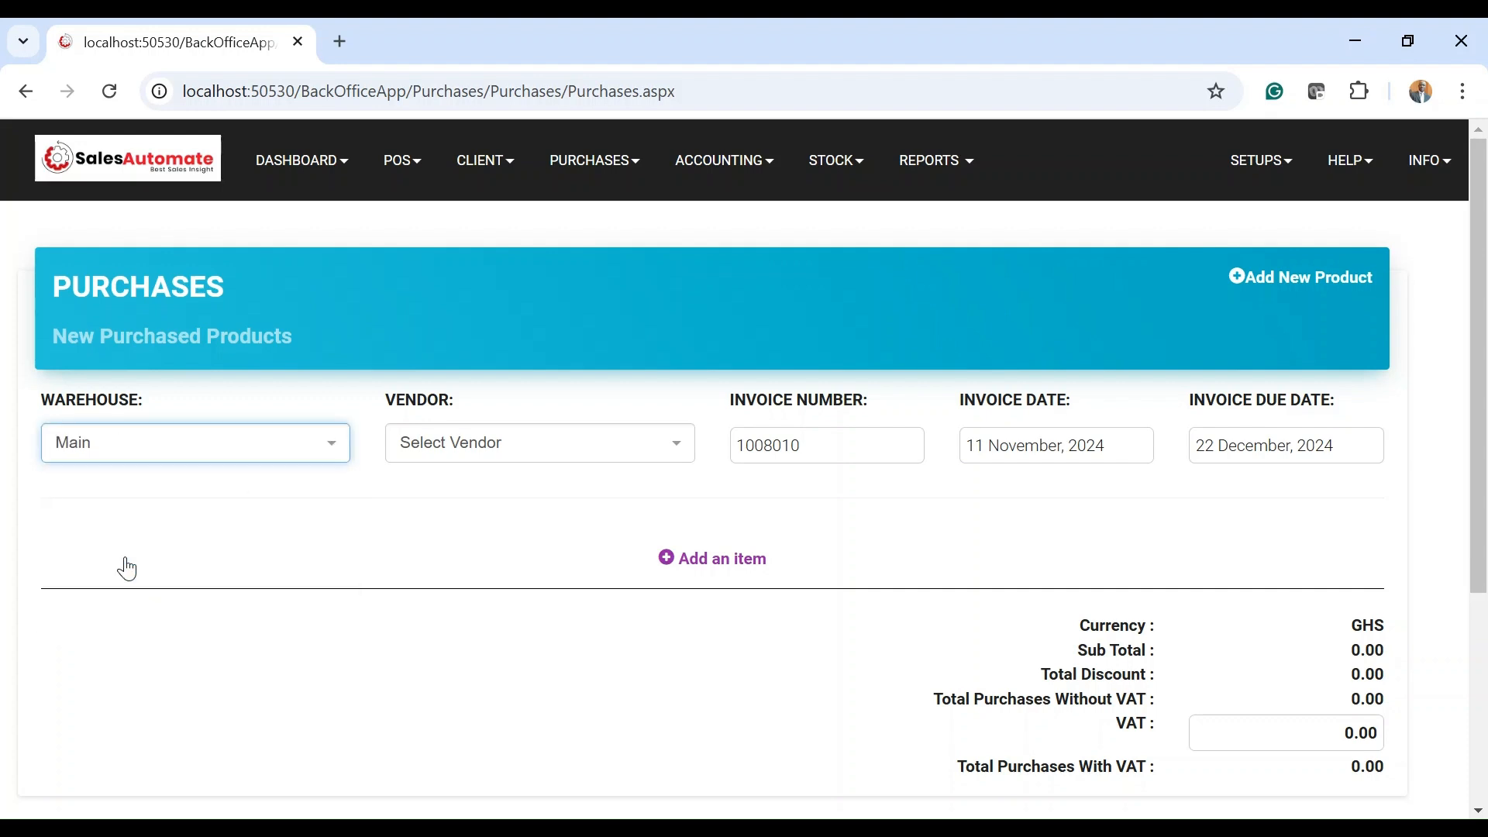
click(501, 453)
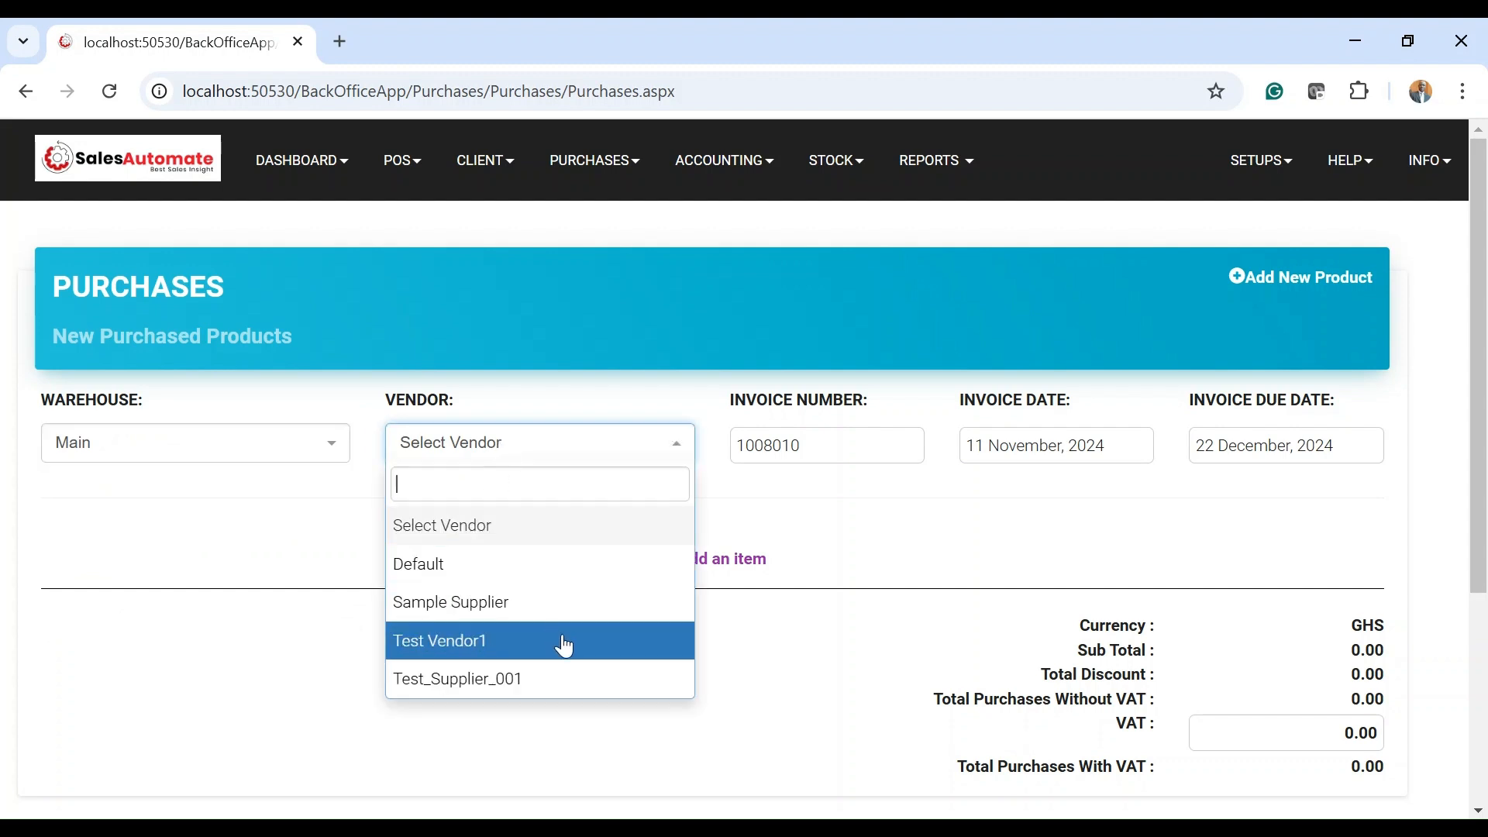
click(493, 605)
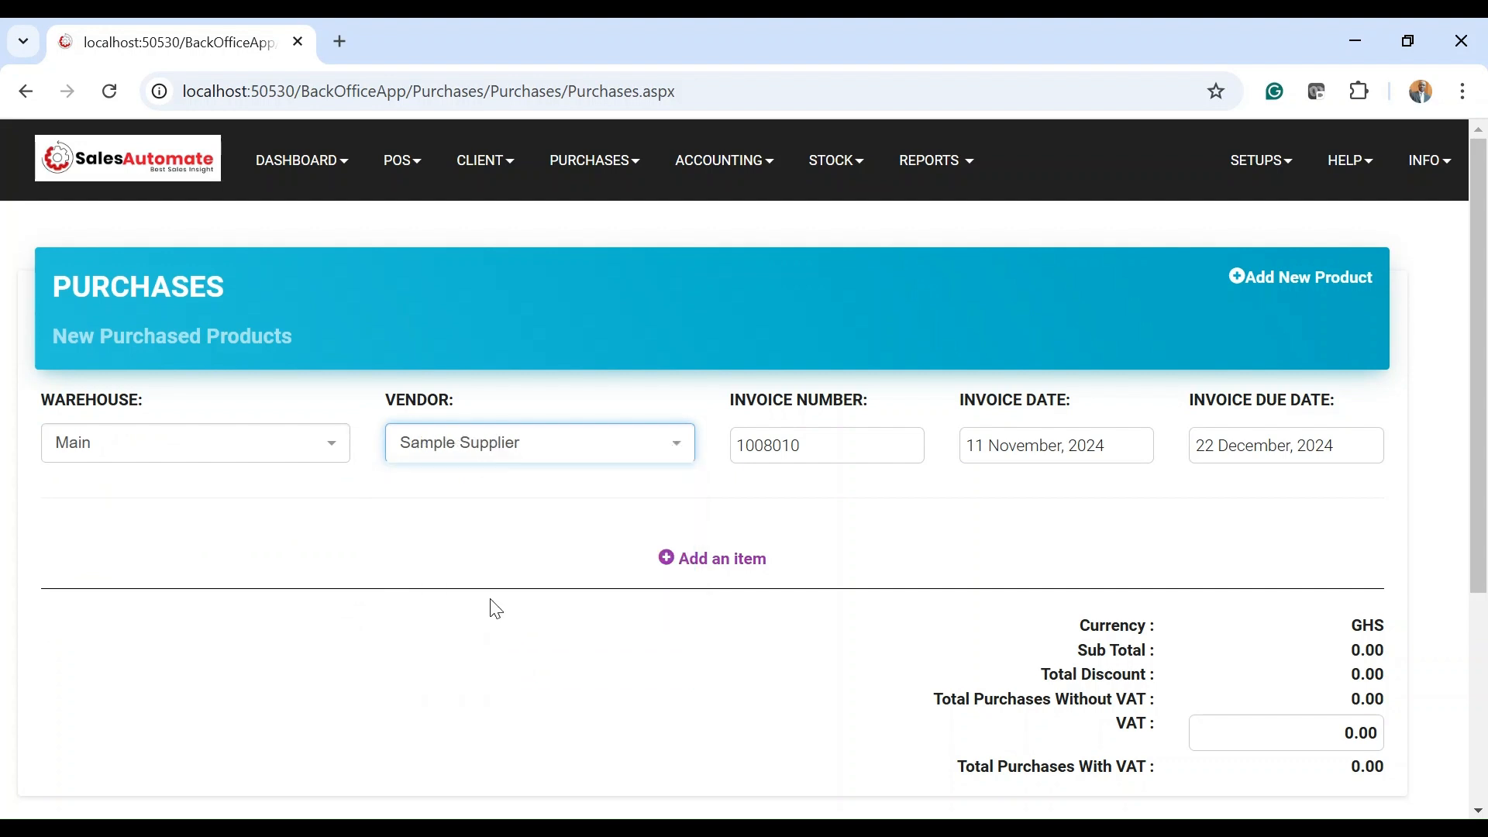
double_click(815, 447)
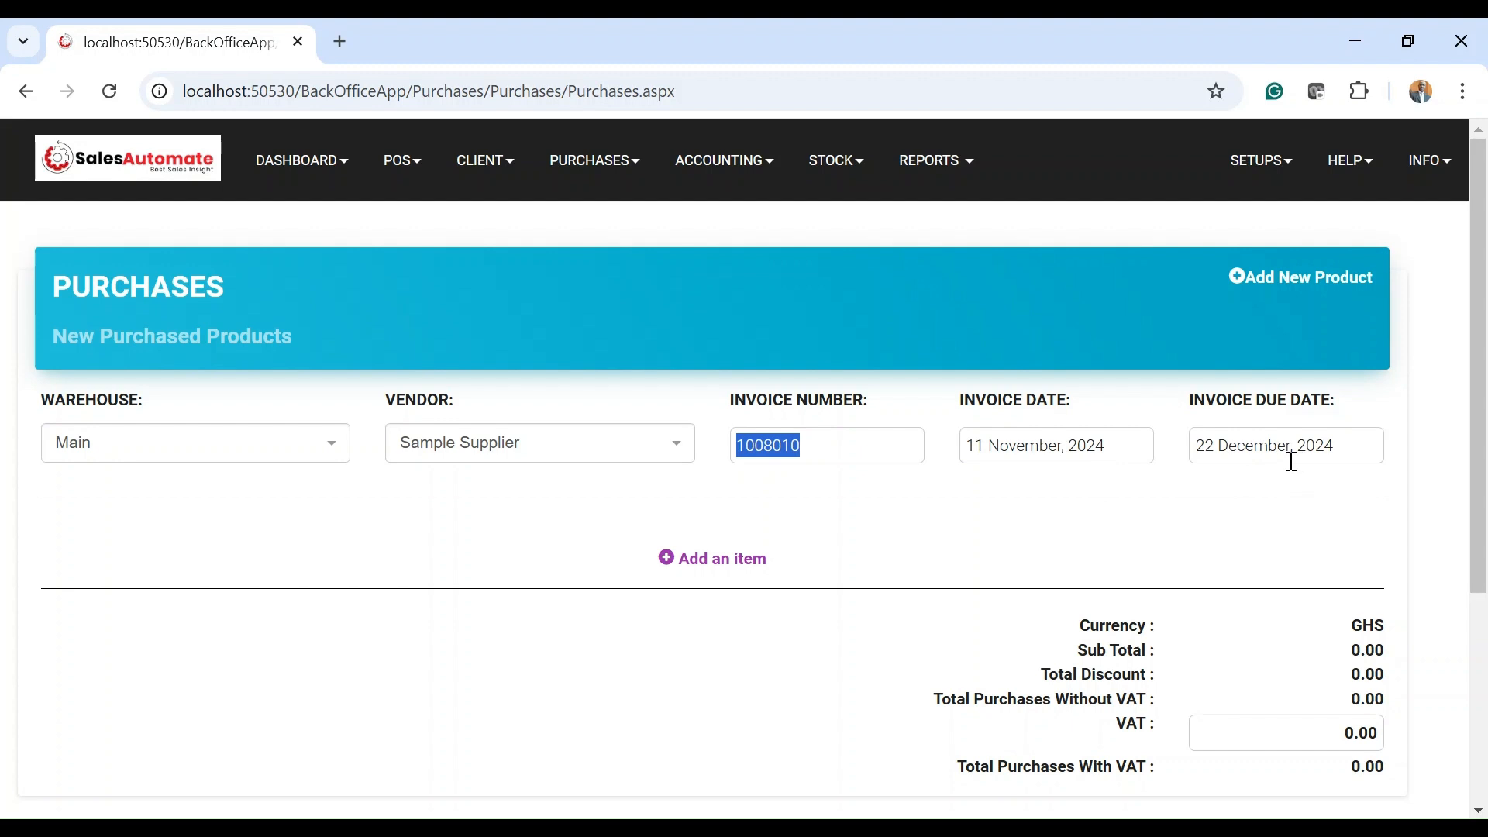
scroll(1290, 462, down, 1)
scroll(1290, 465, up, 1)
scroll(1289, 462, down, 1)
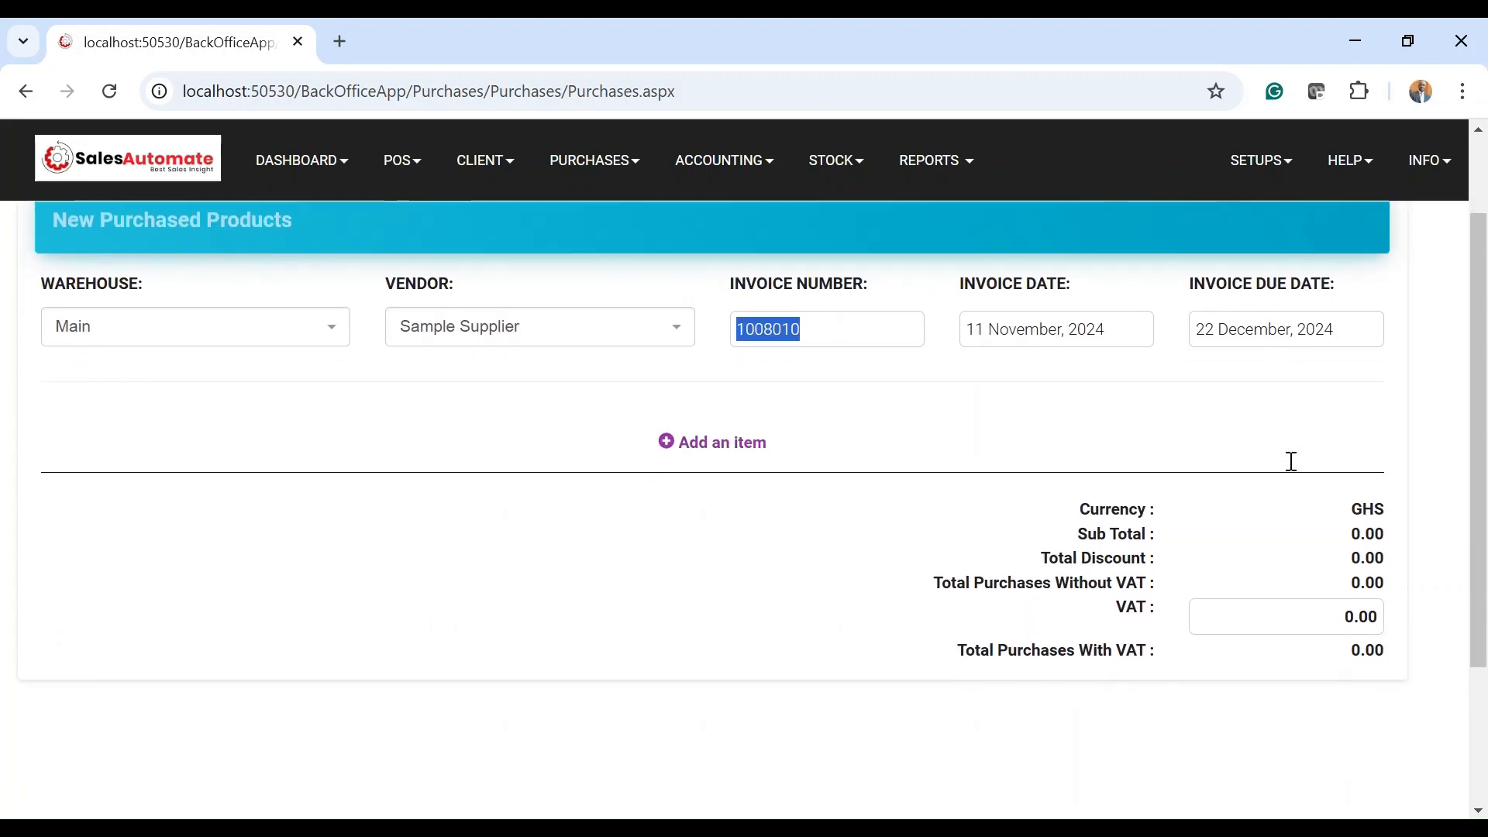
scroll(1259, 482, up, 1)
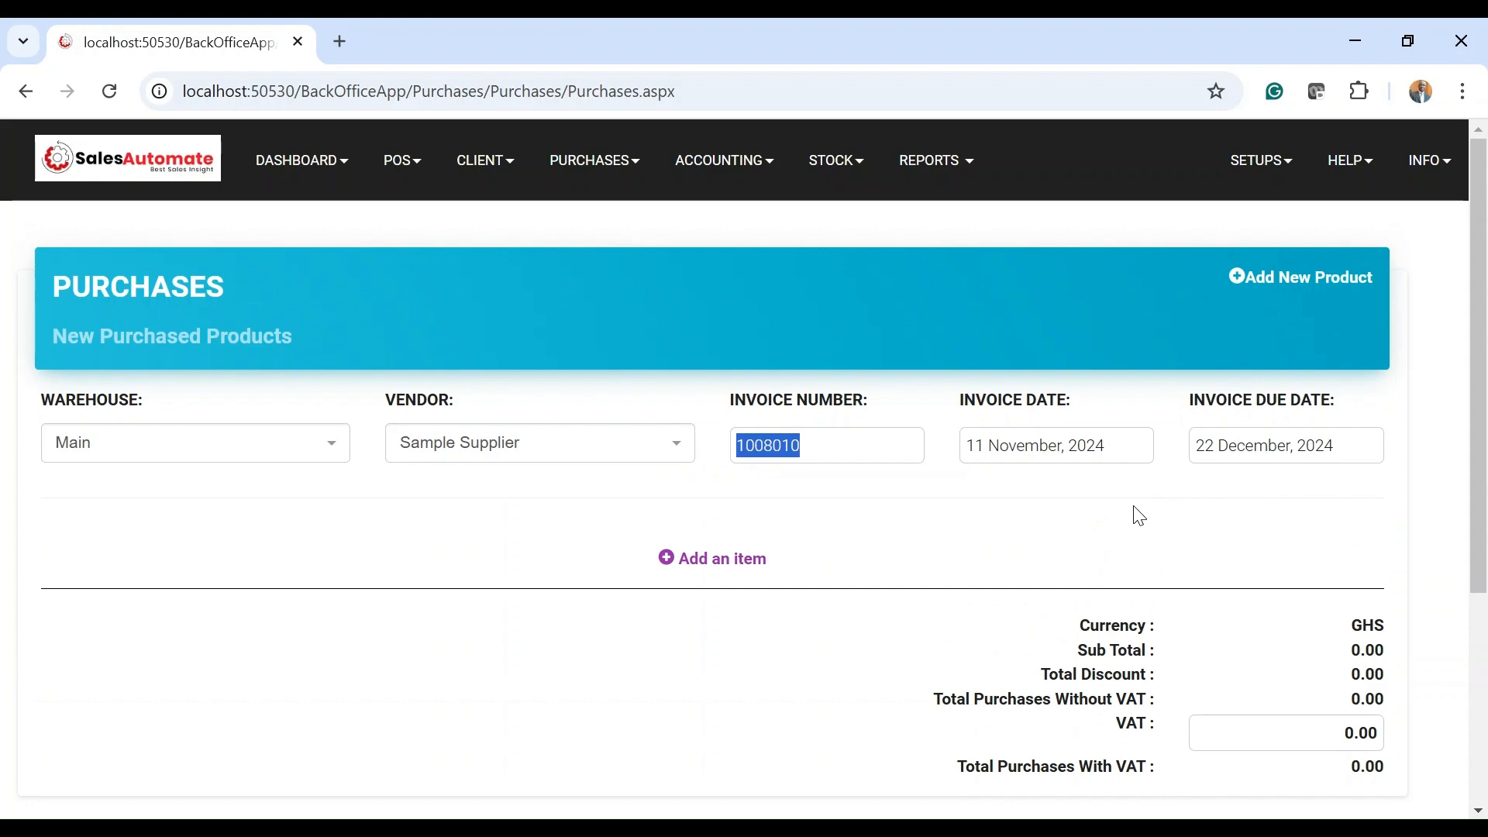
click(715, 561)
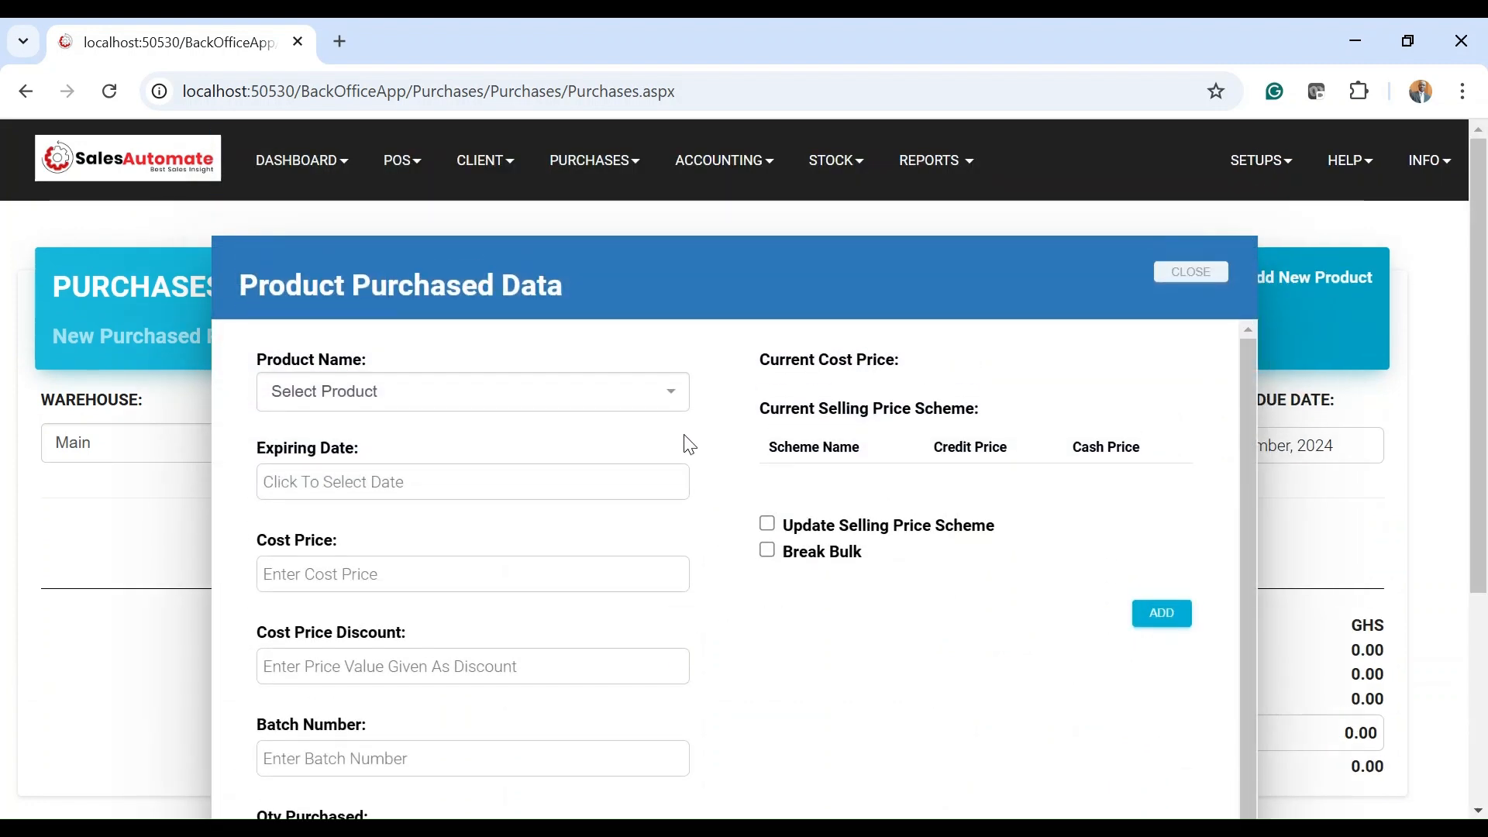
click(417, 402)
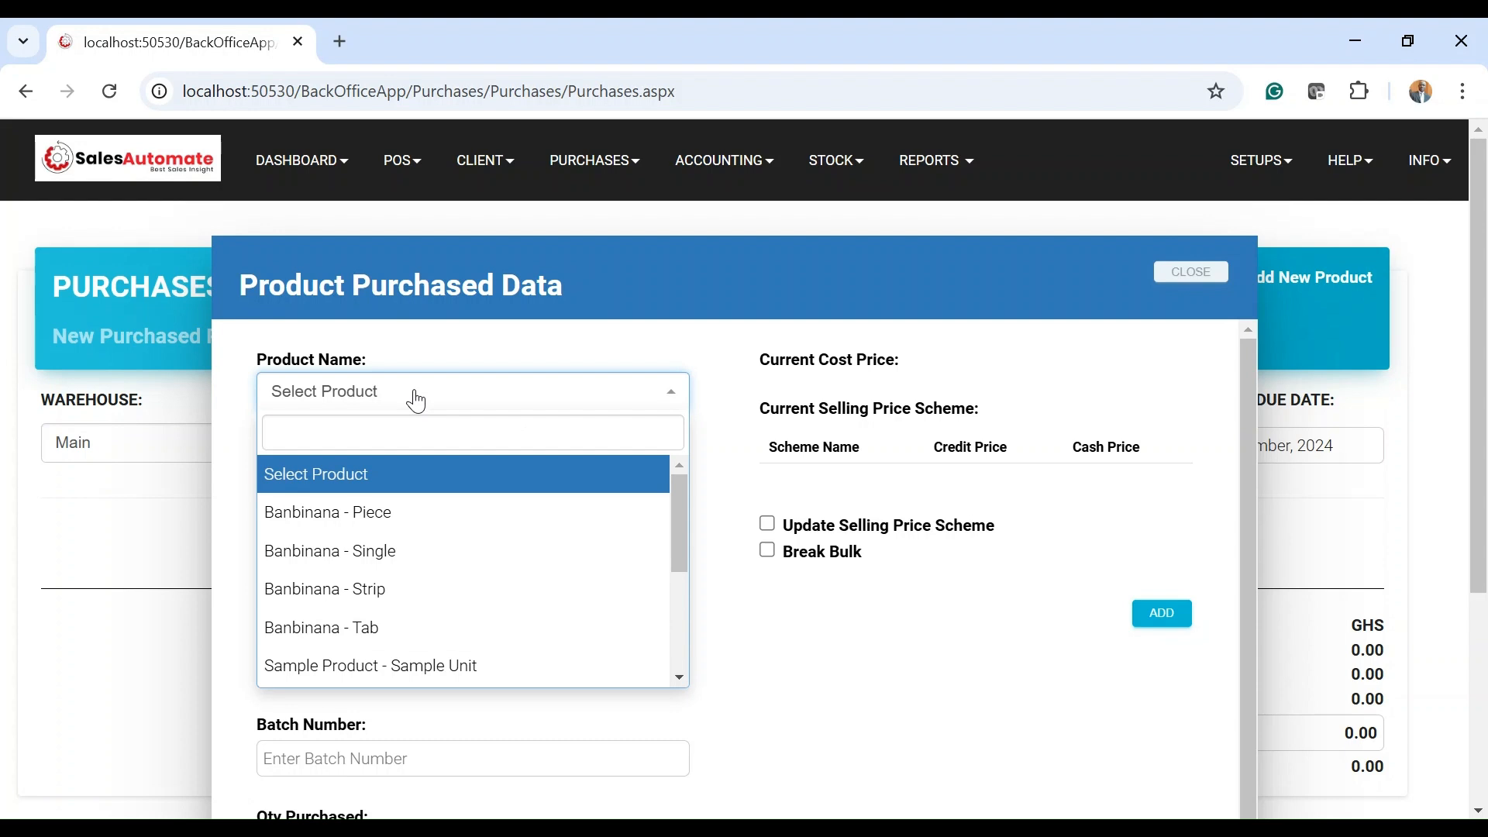
click(1189, 274)
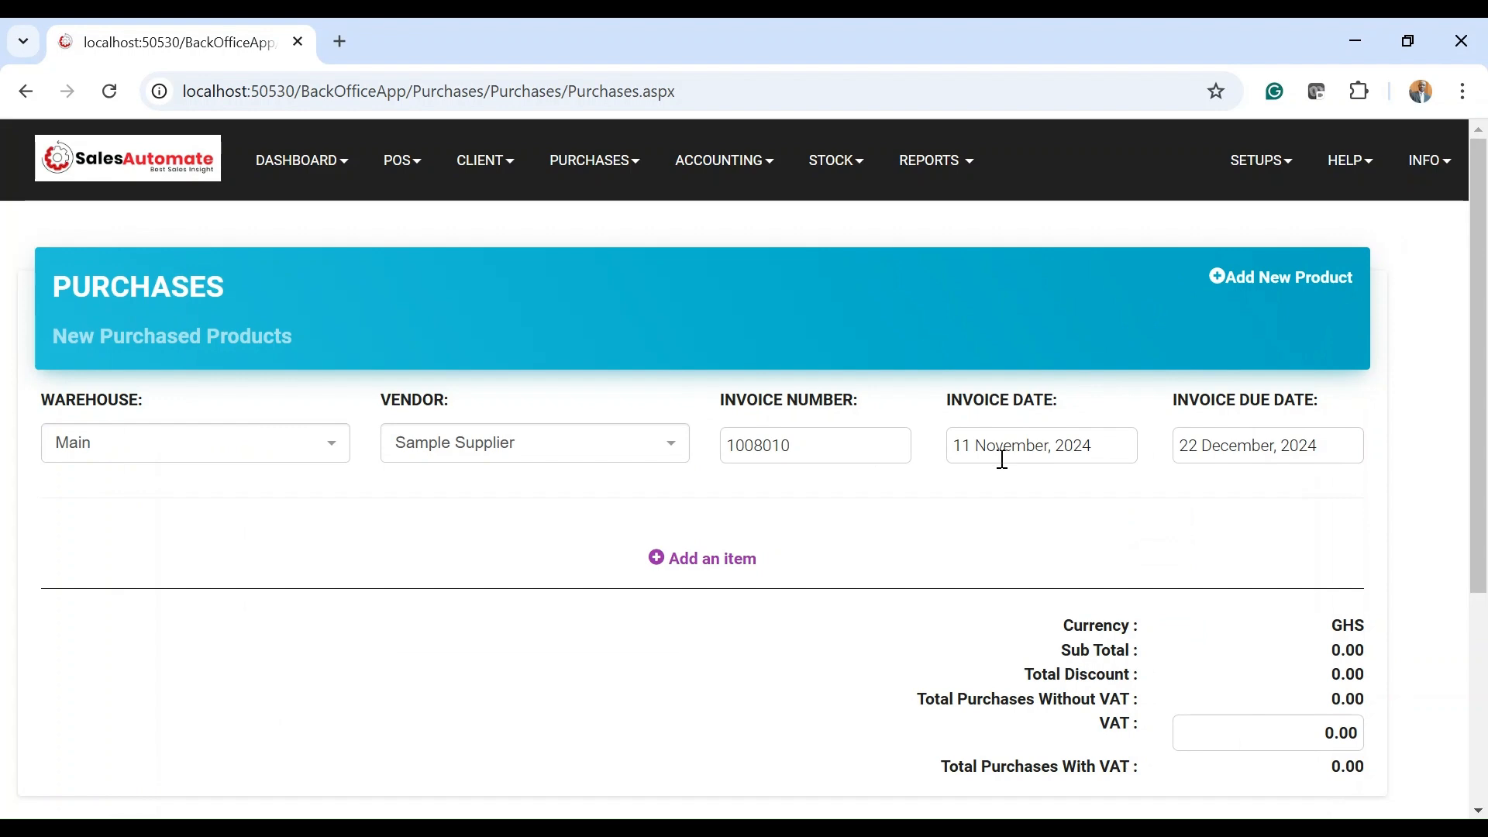
Start a new product from the purchase page and reuse the existing product name Test Pro - Defaults
click(1283, 288)
scroll(830, 442, down, 1)
scroll(851, 413, up, 1)
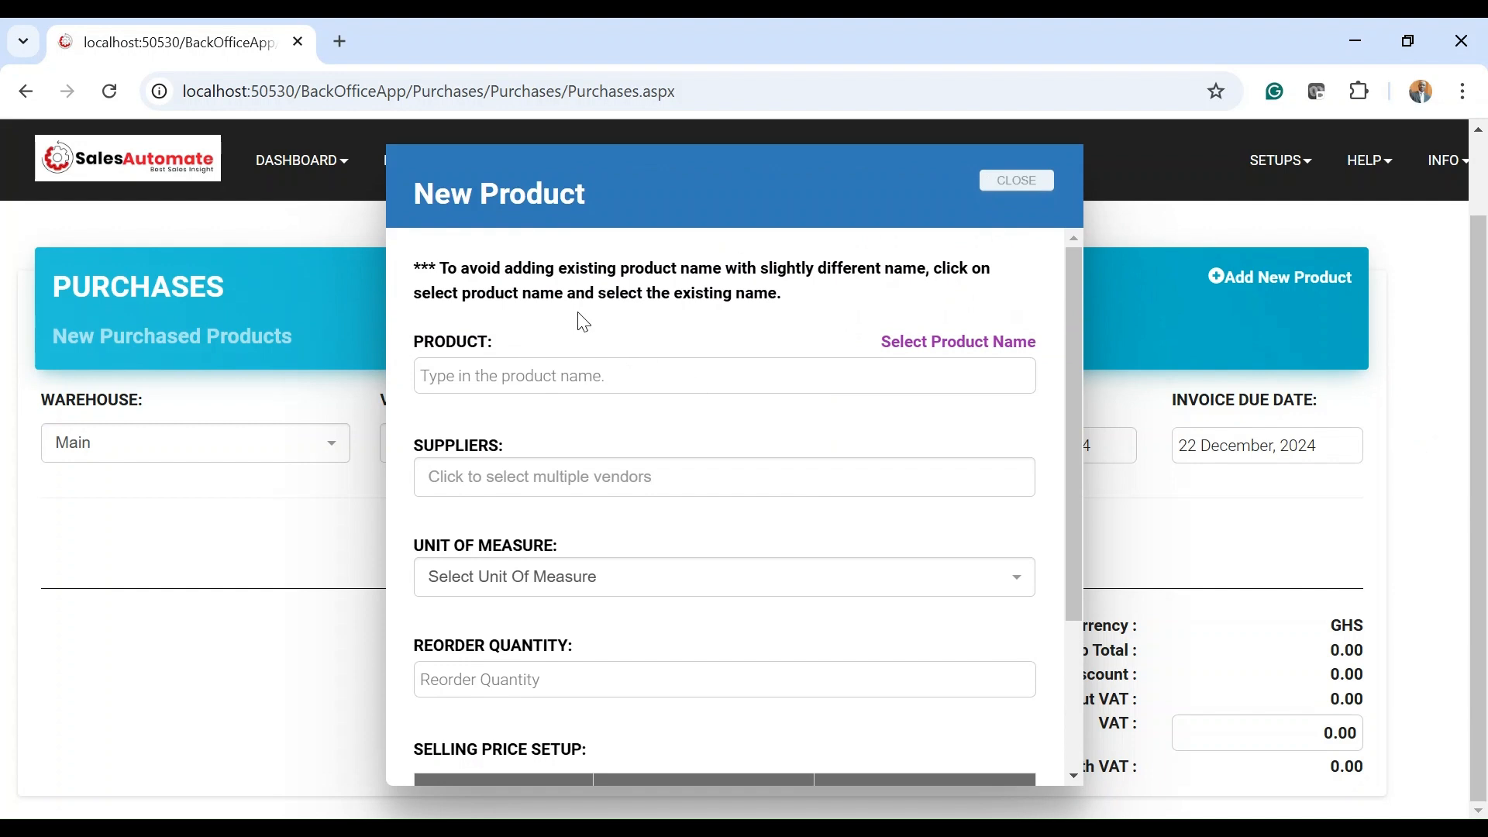
click(970, 348)
click(603, 372)
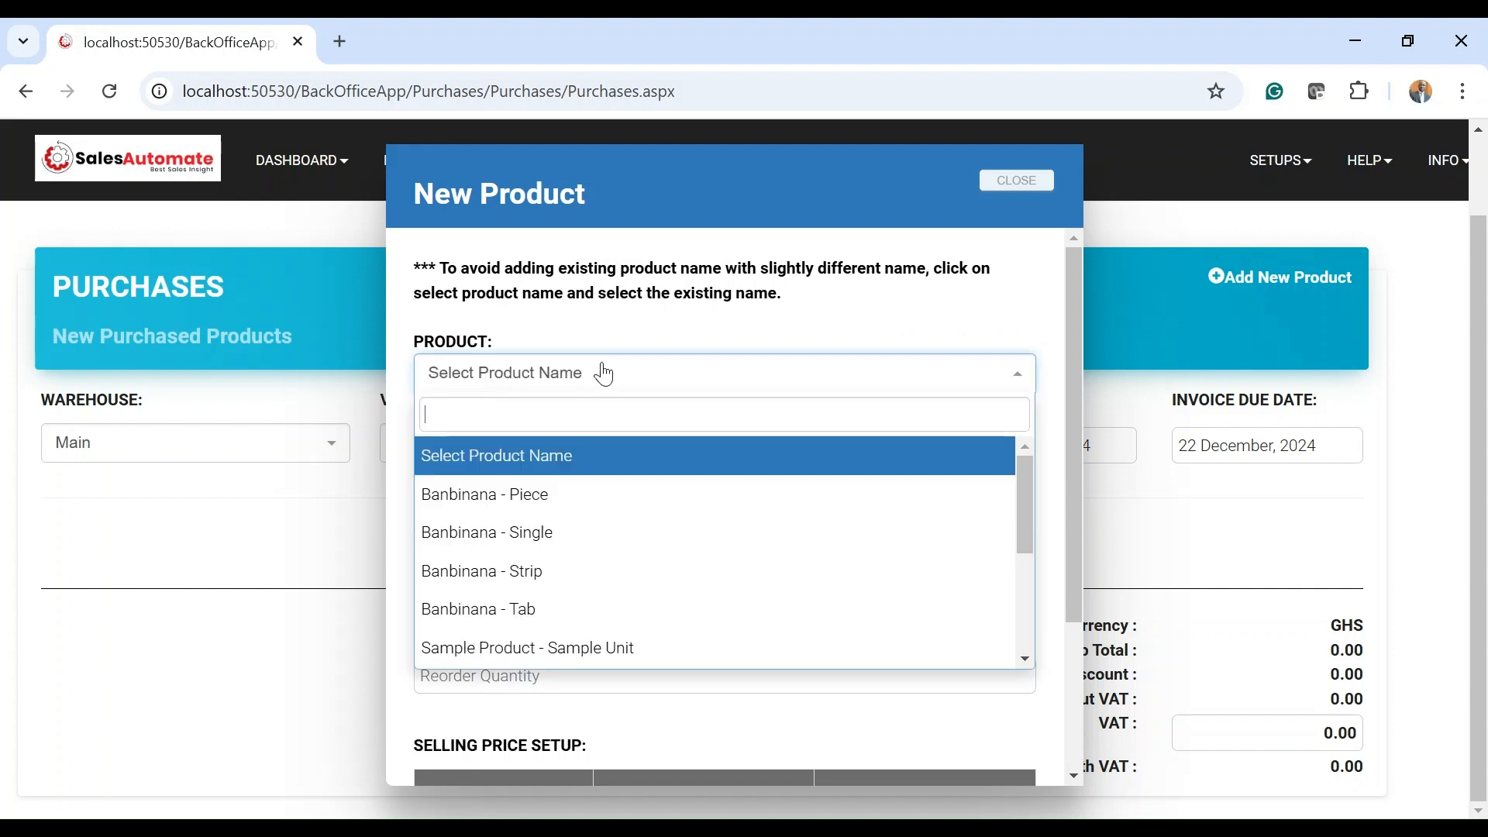
scroll(678, 476, down, 3)
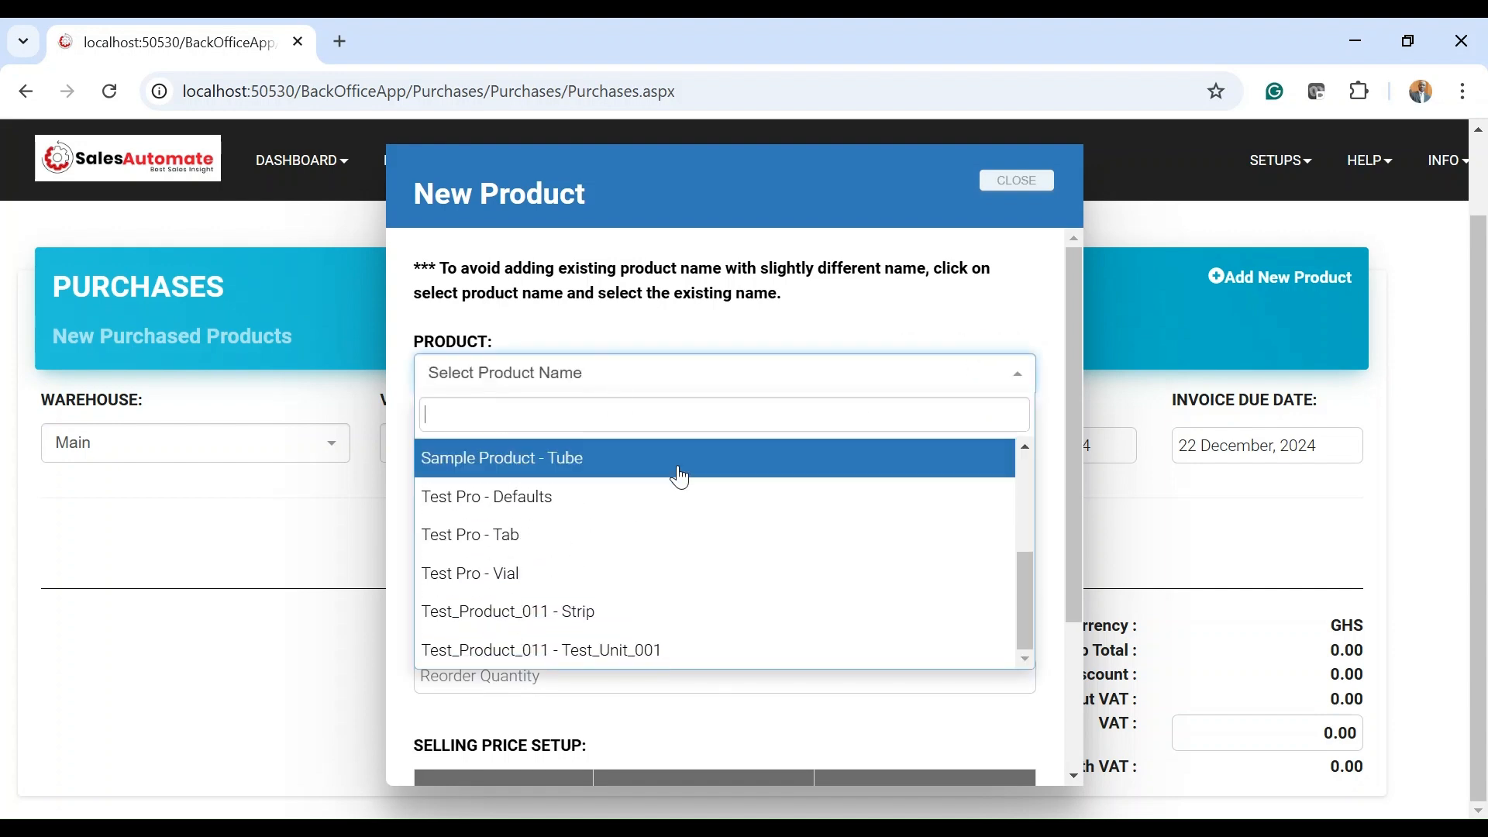
click(535, 498)
Assign Test Vendor1 and Test_Supplier_001 as suppliers of the new product
scroll(532, 481, down, 3)
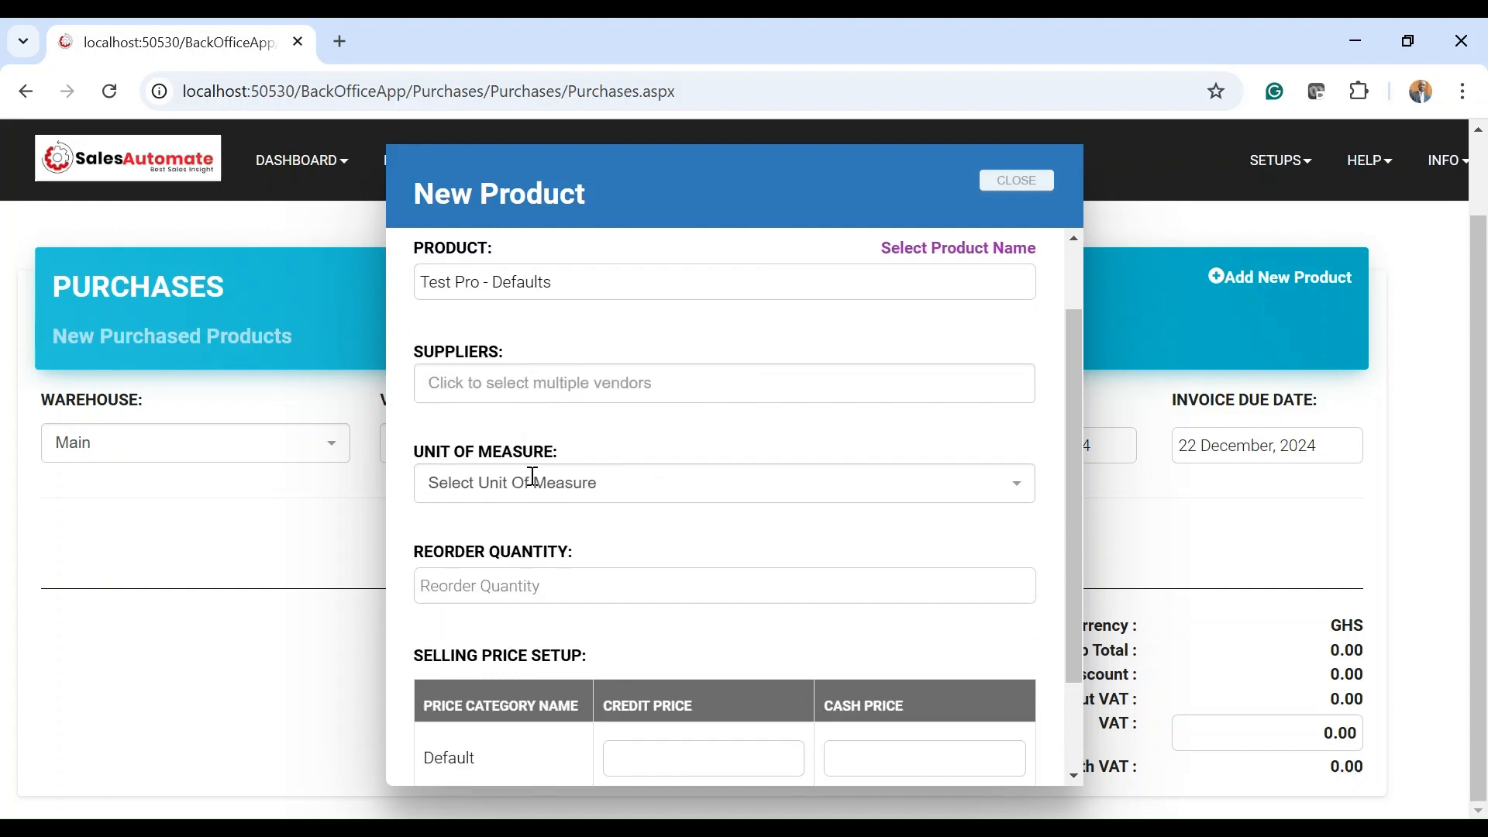
click(558, 370)
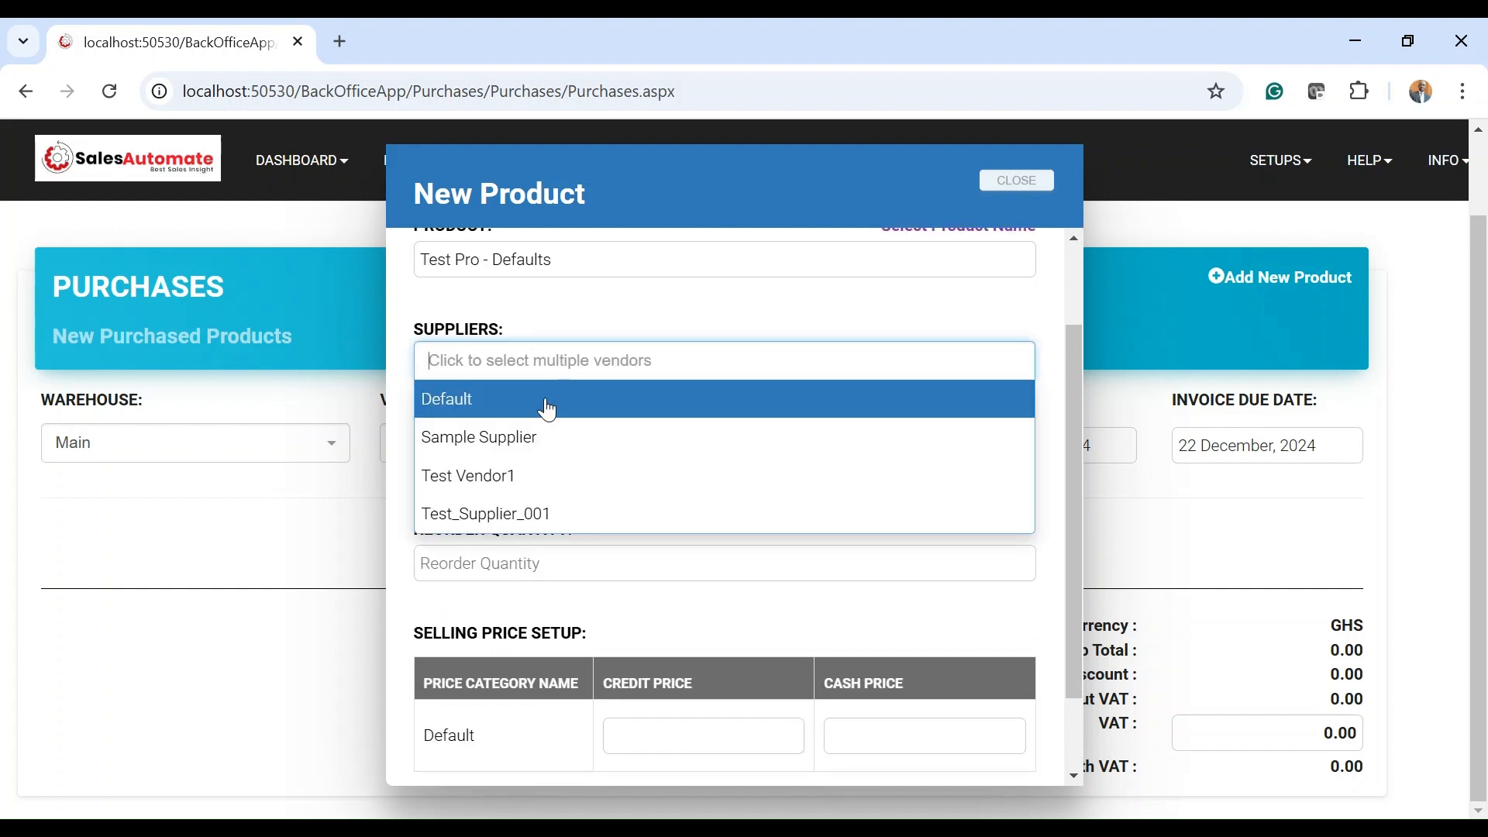
click(510, 478)
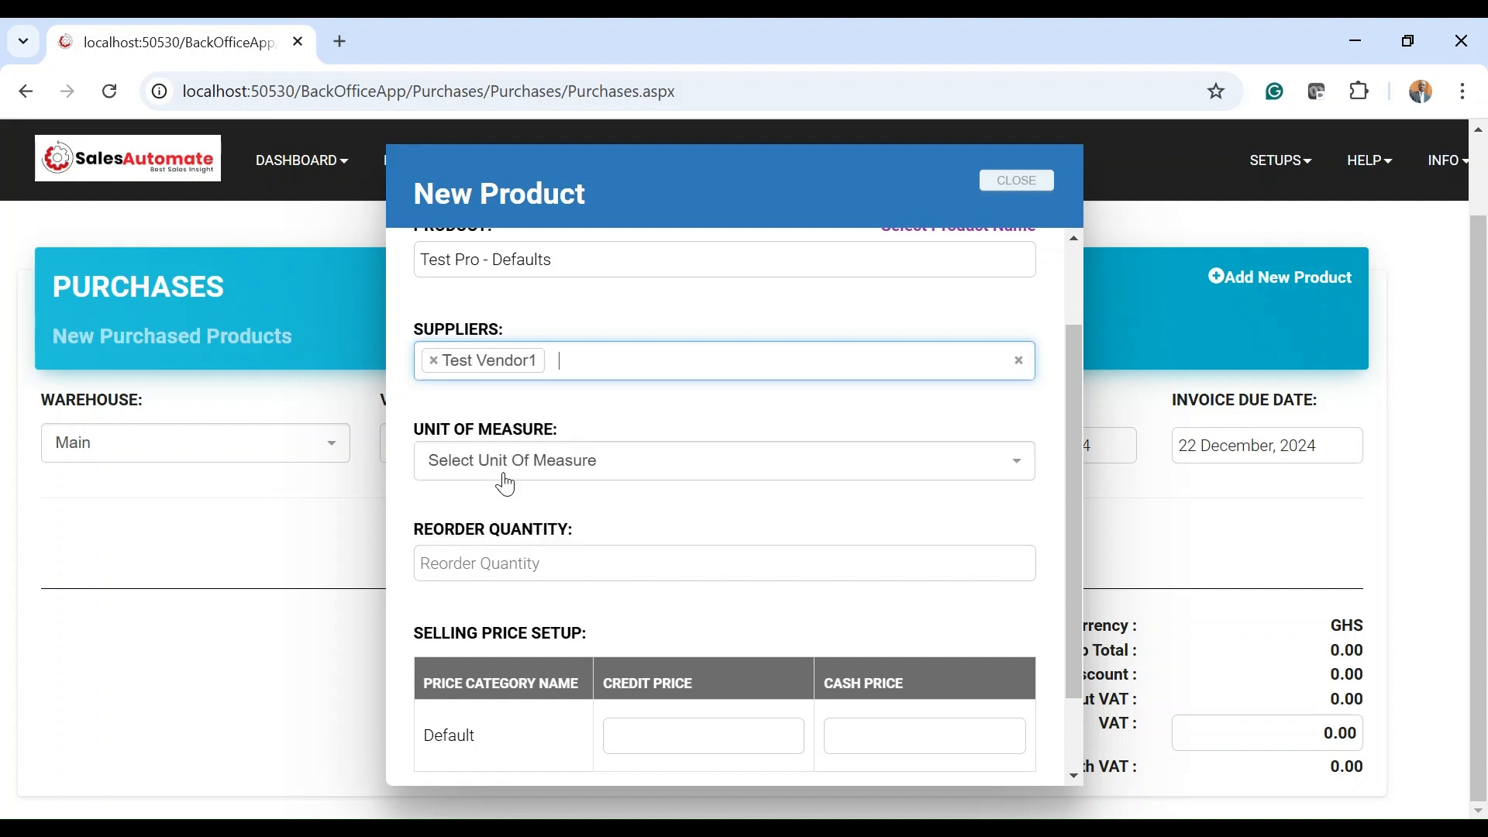
click(609, 358)
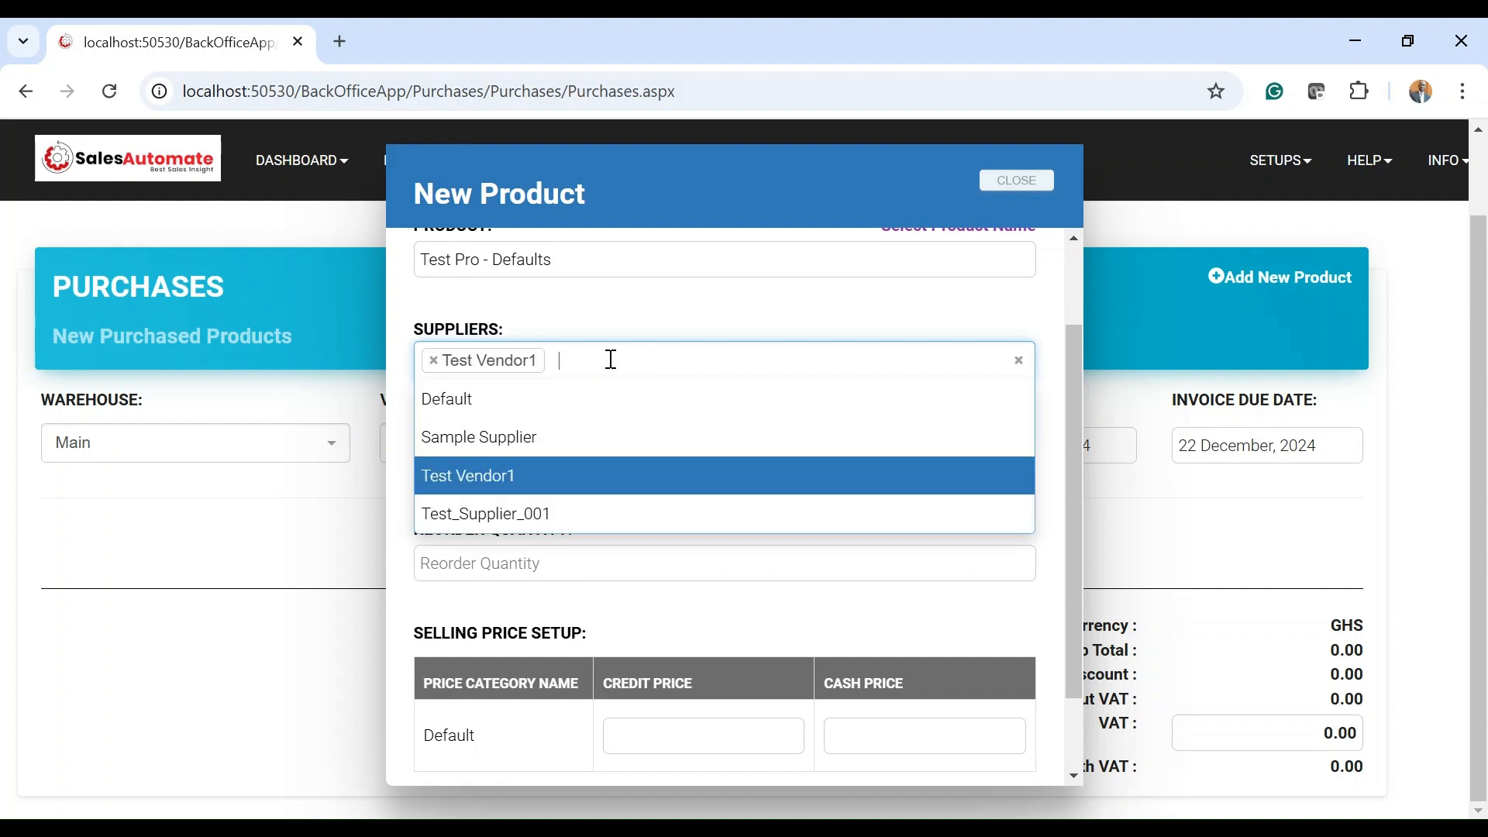
click(514, 519)
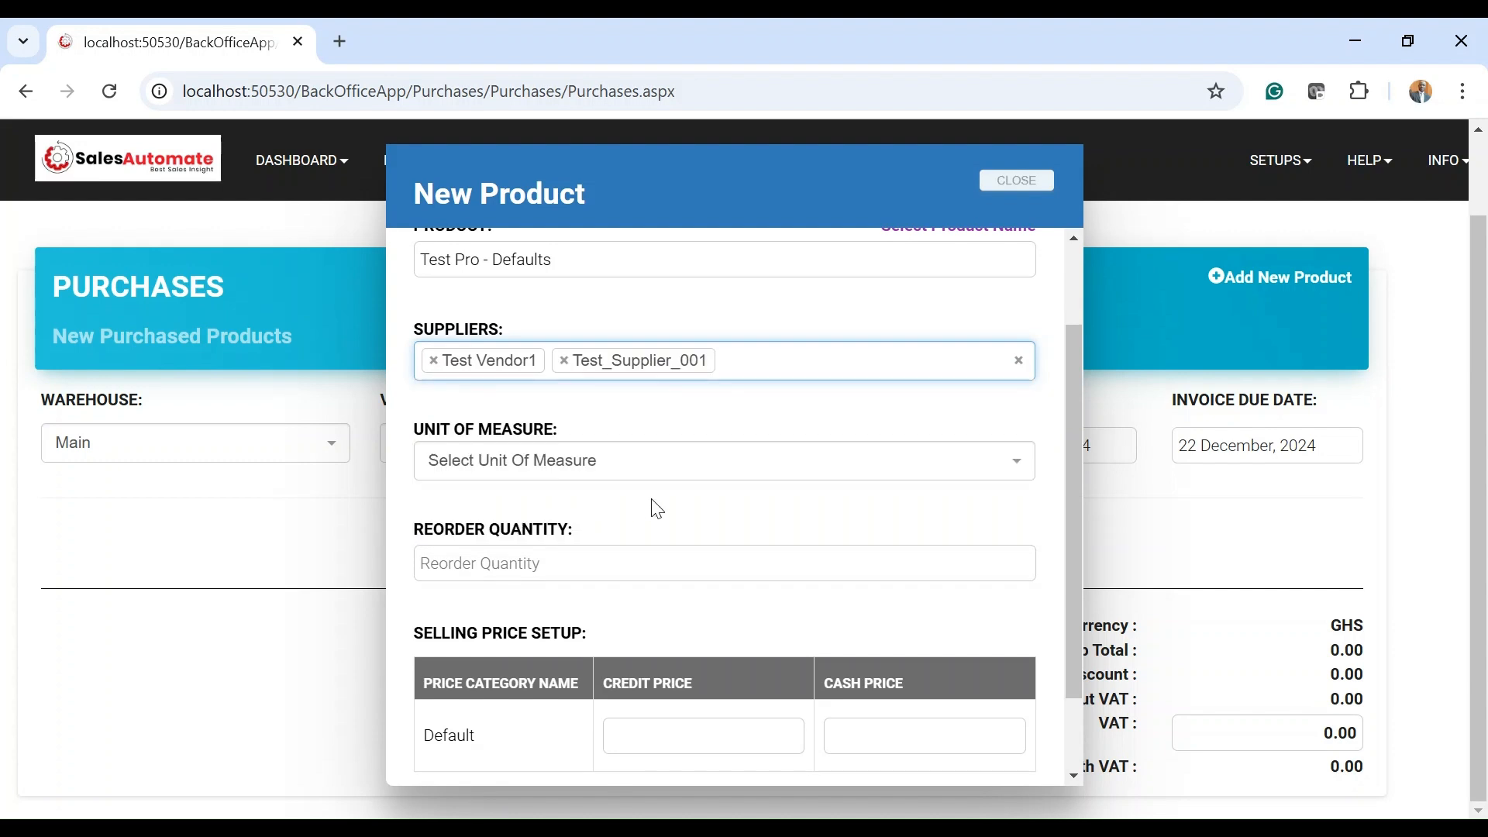
Set the new product's unit of measure to Bottle and its reorder quantity to 0
click(599, 462)
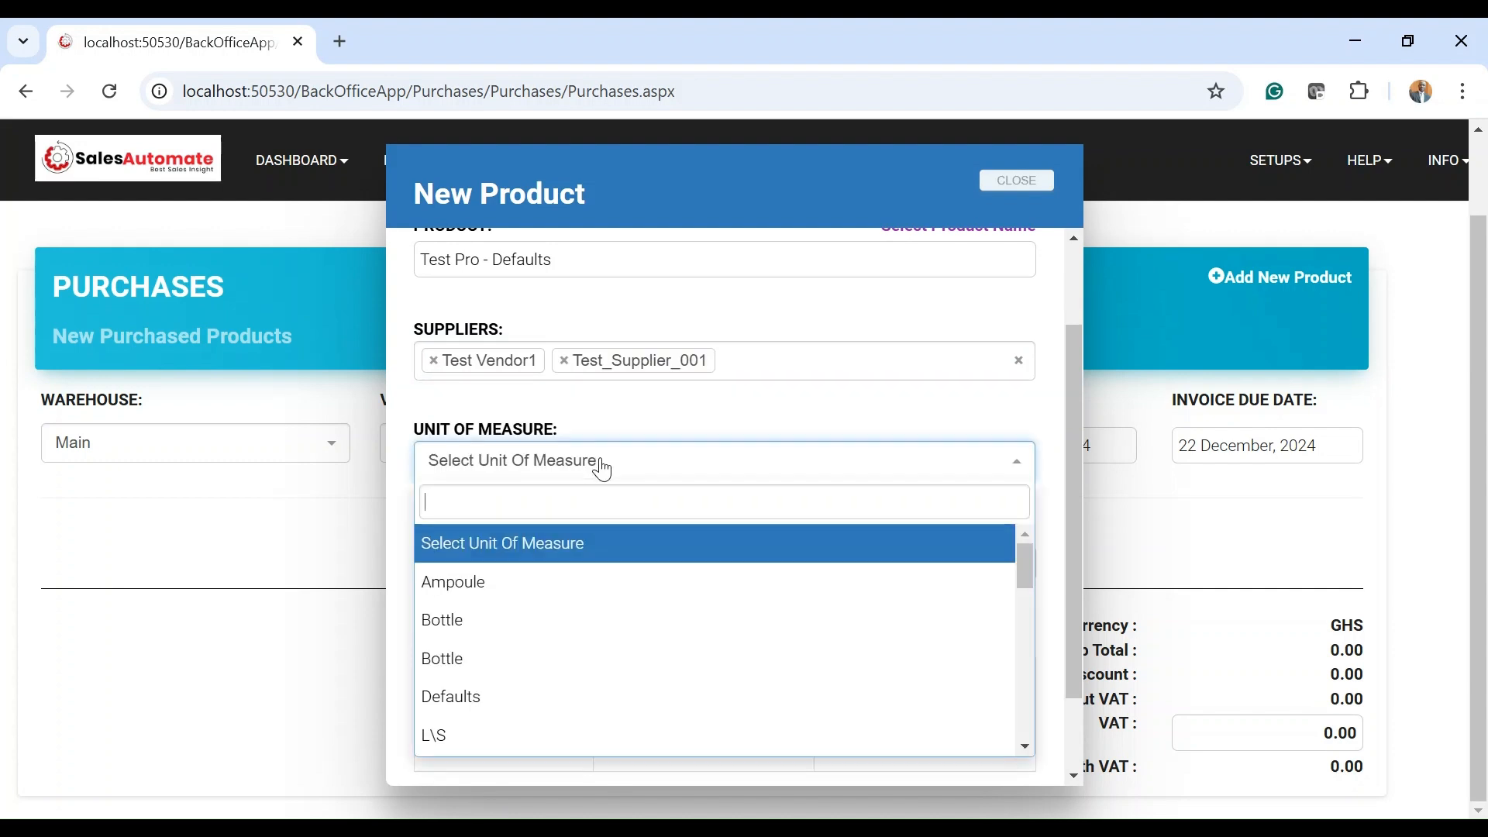
click(533, 627)
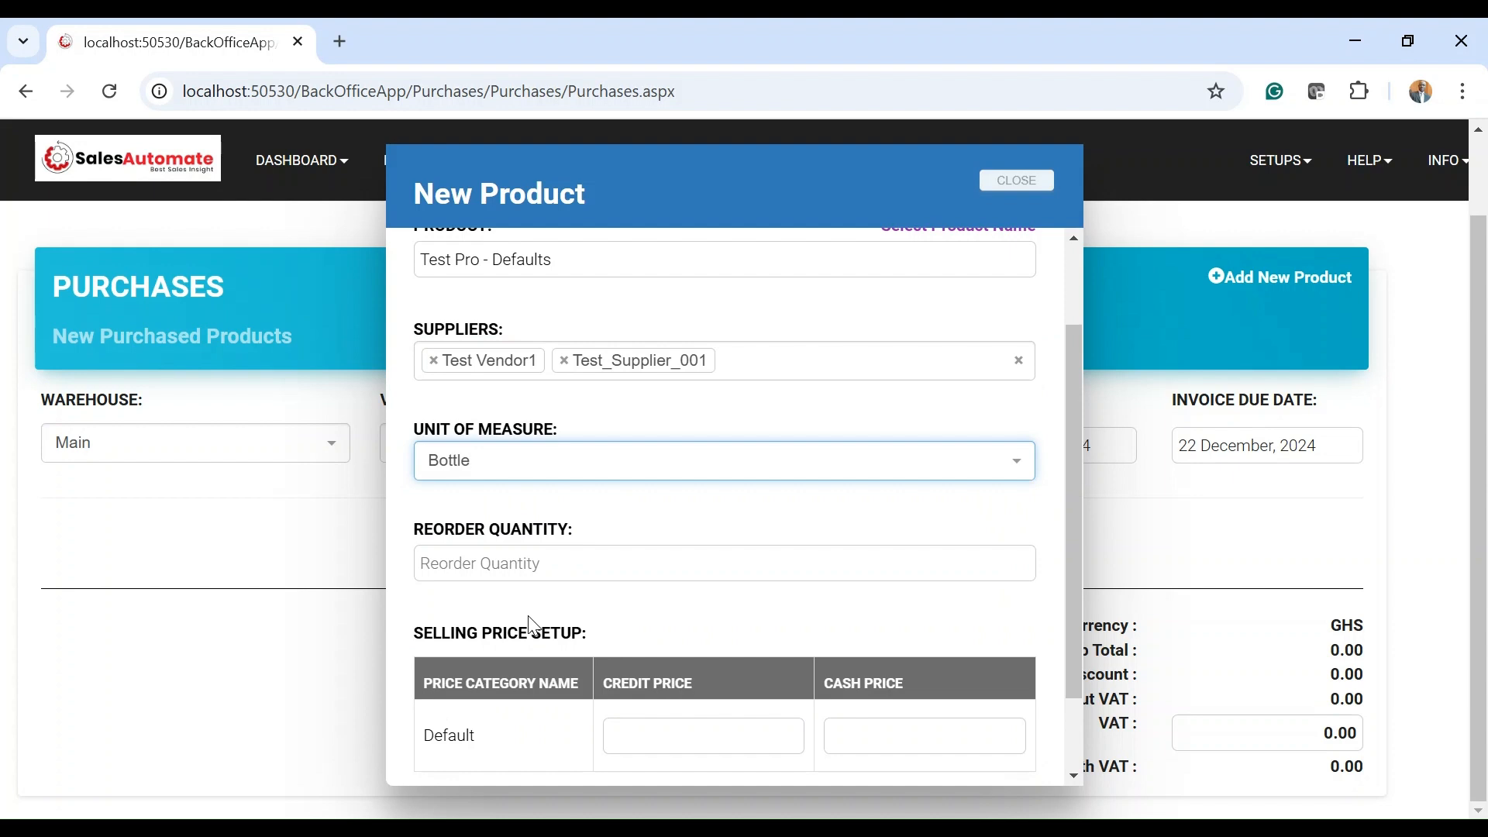
scroll(628, 558, down, 2)
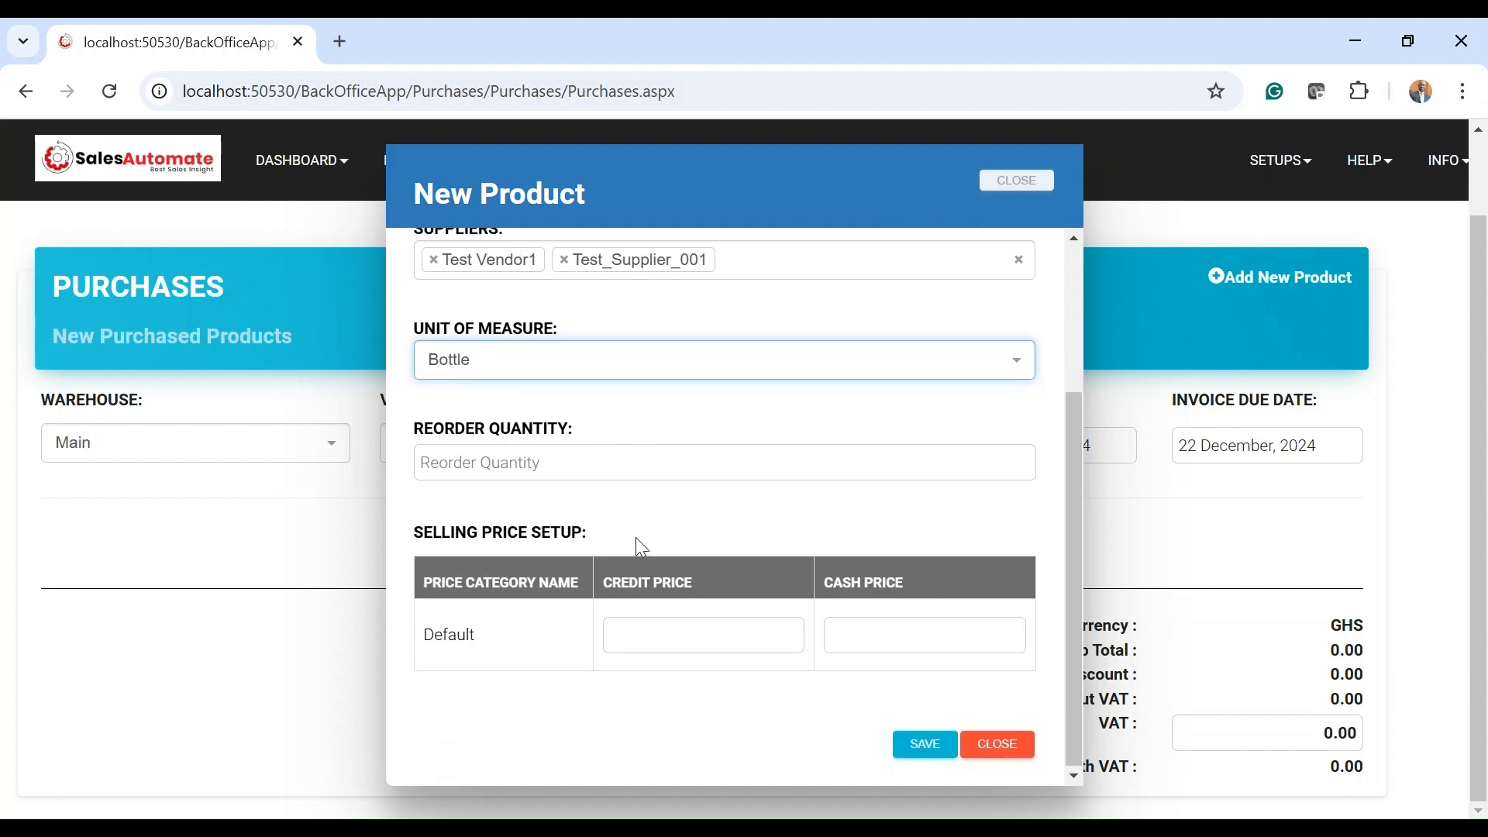
click(521, 467)
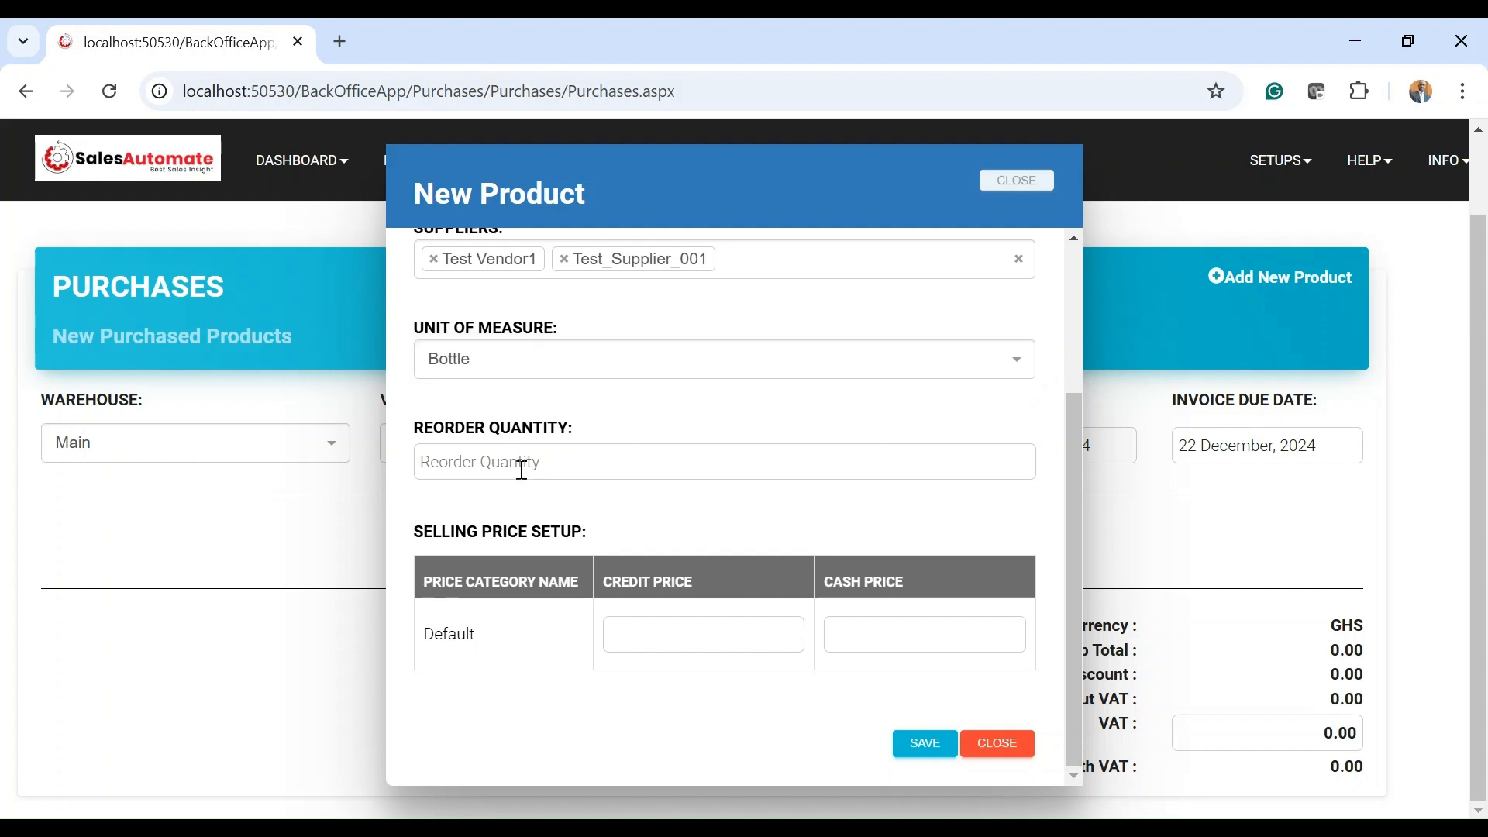
text(0)
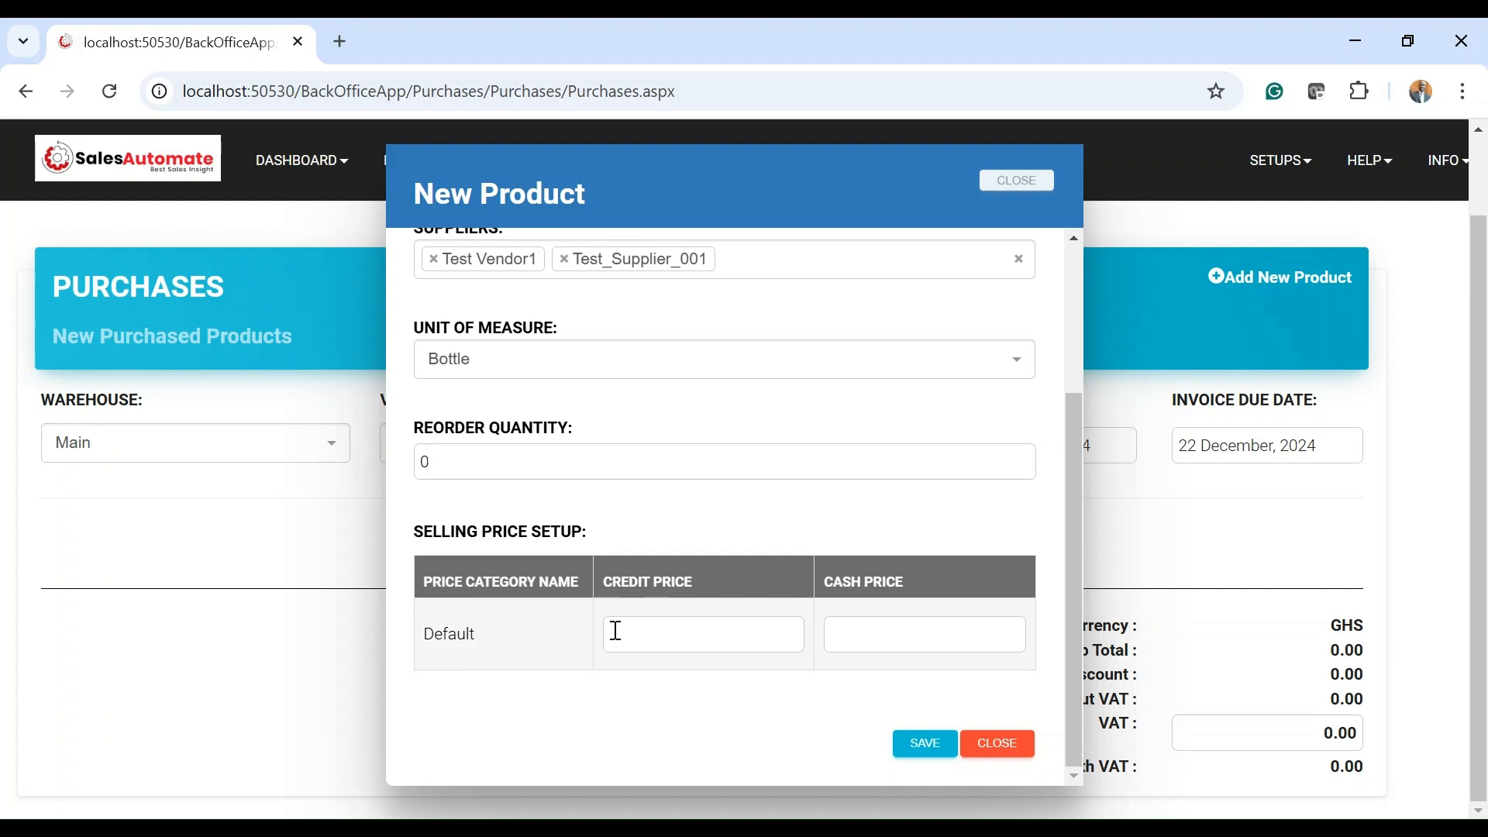
Enter a credit price of 10 and a cash price of 8 for the Default category, and close the new product form without saving
click(664, 641)
text(1)
text(0)
text(8)
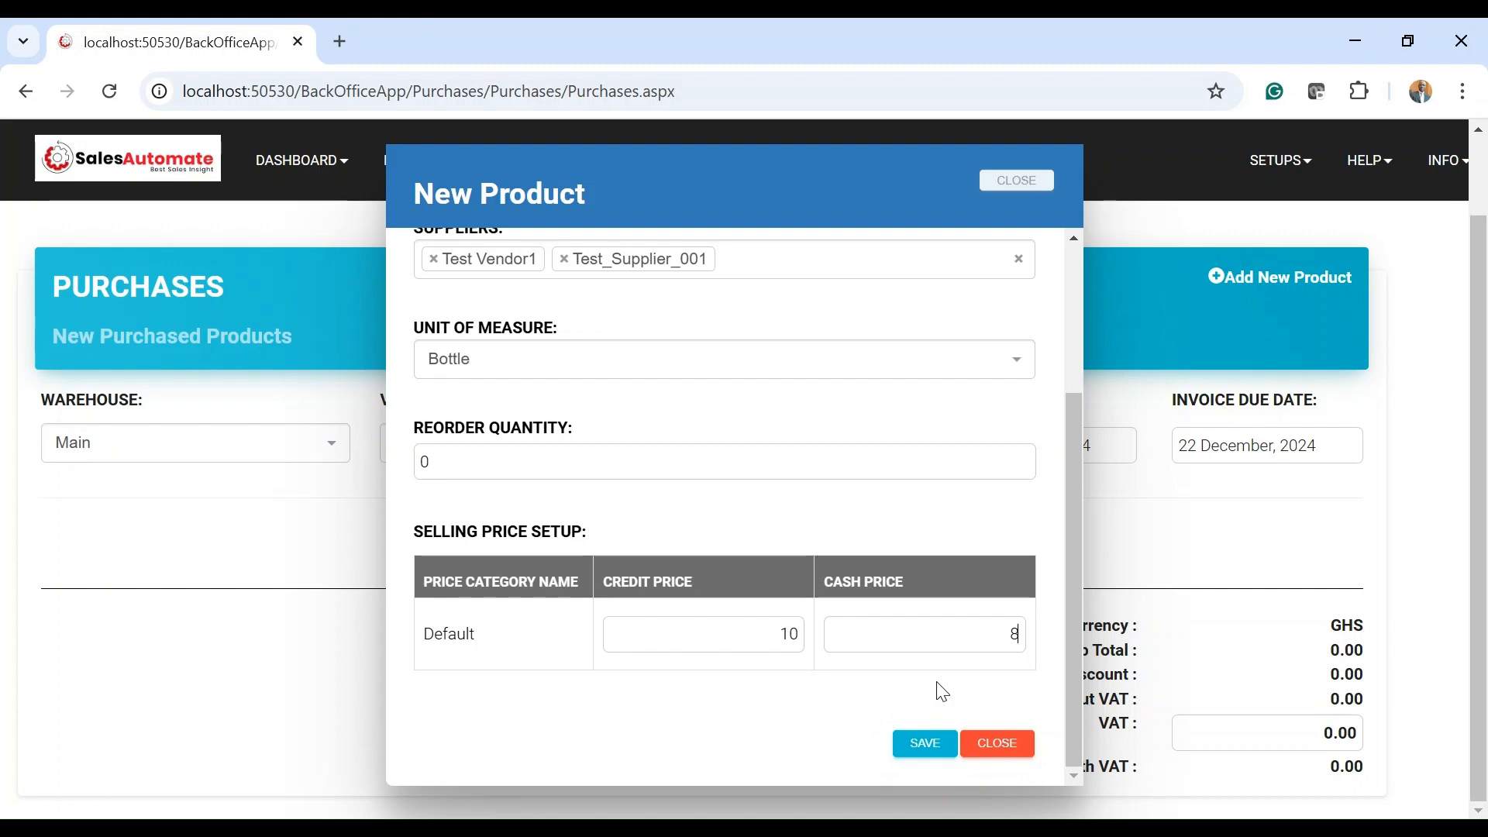
click(994, 744)
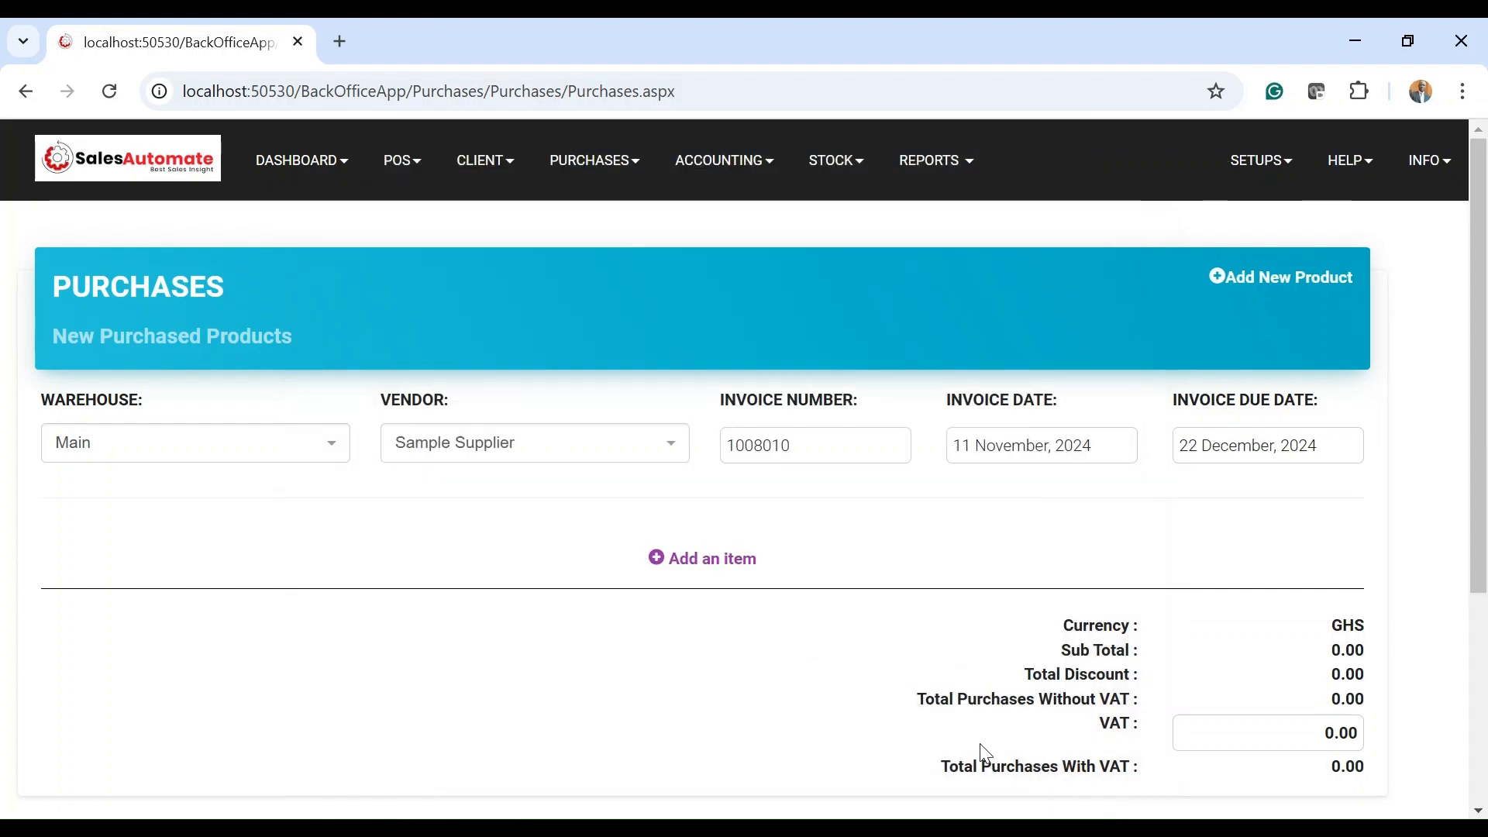
Add an item to the purchase and choose Banbinana - Piece as its product
click(712, 563)
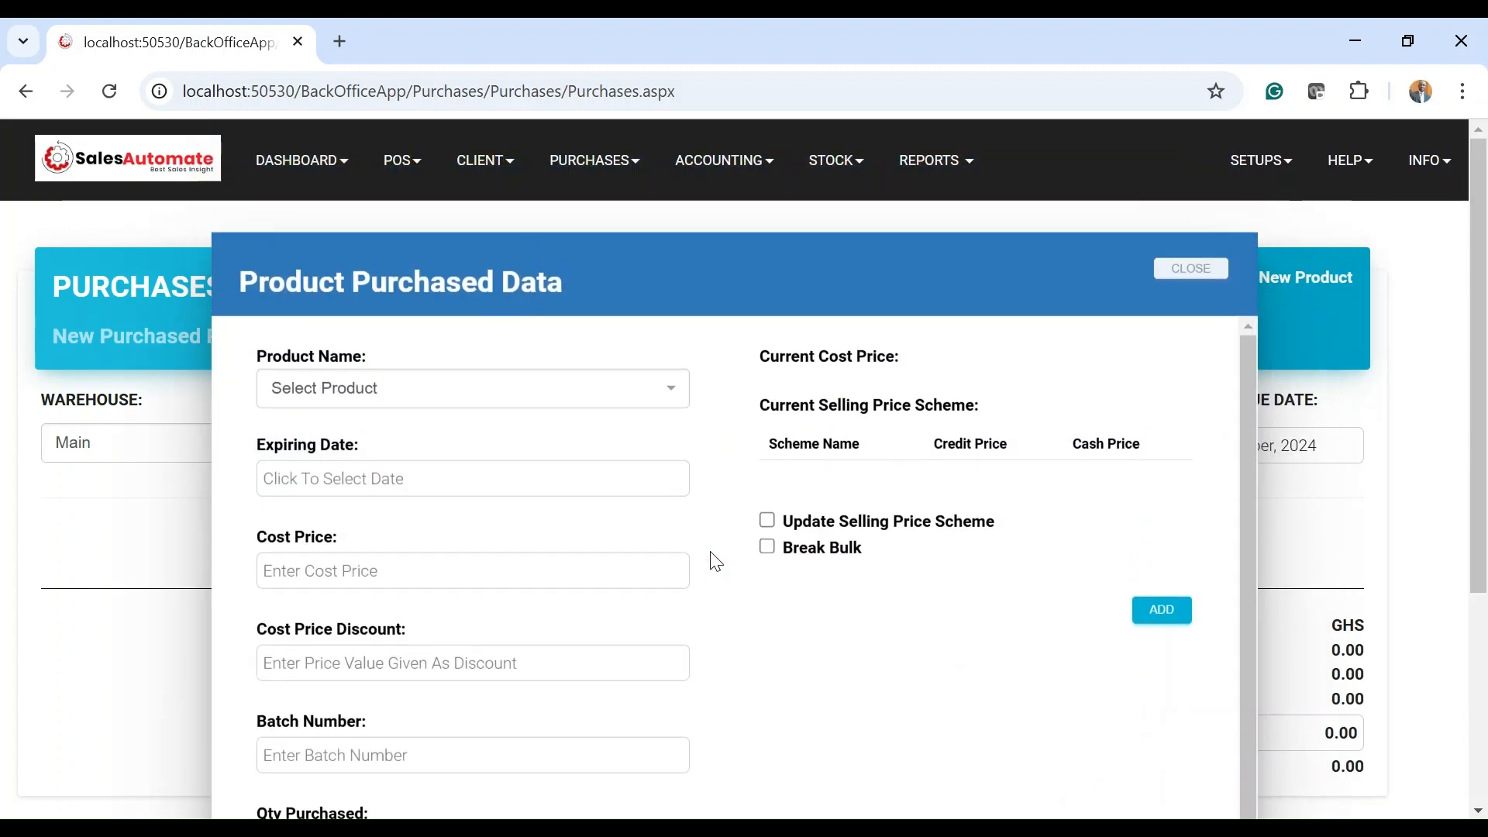
scroll(575, 397, down, 1)
scroll(556, 393, up, 1)
click(555, 393)
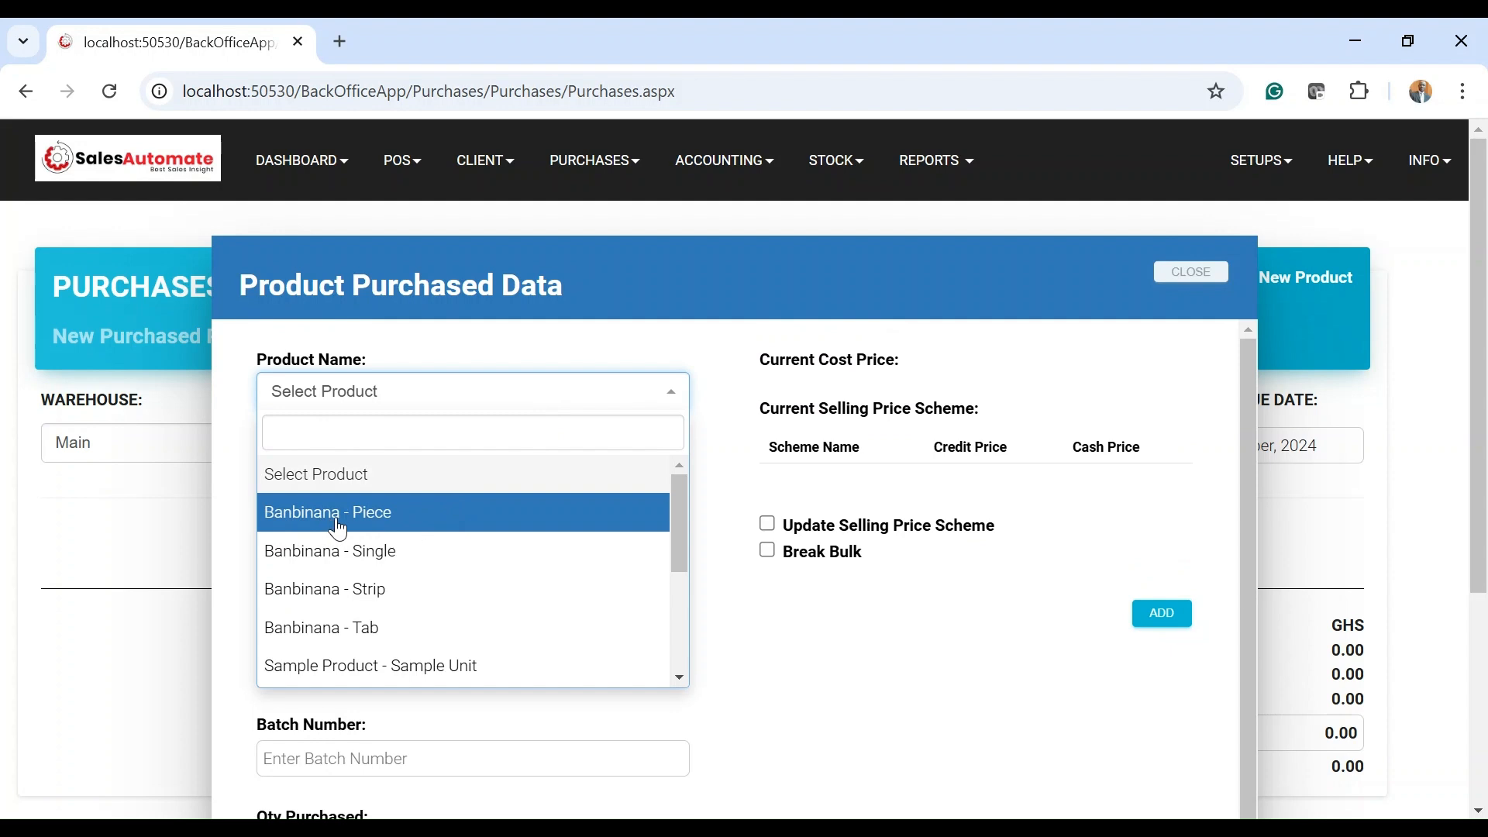
click(411, 521)
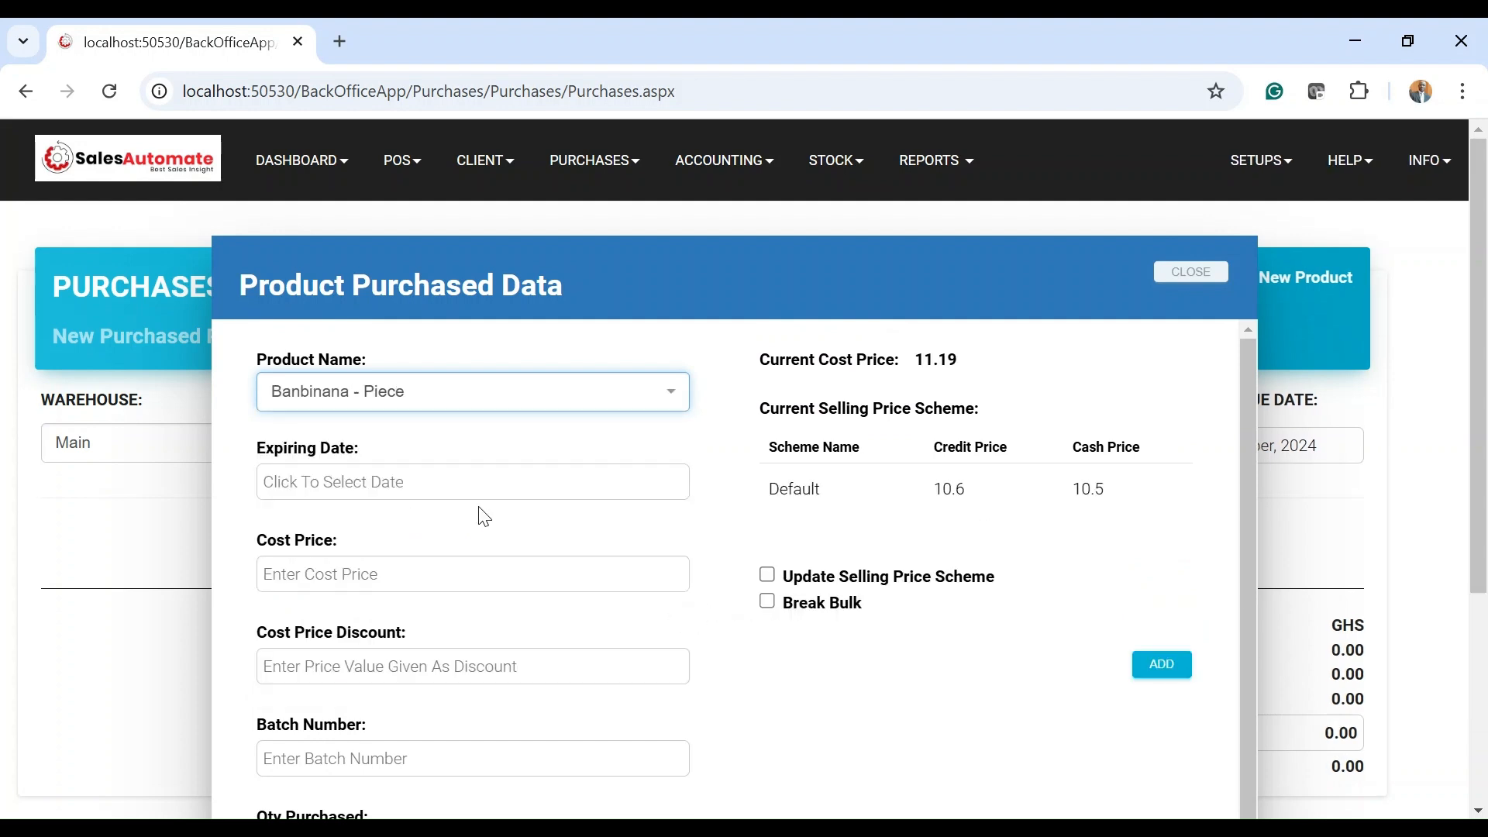
Set the purchased item's expiring date to 30 November, 2029
scroll(538, 496, down, 1)
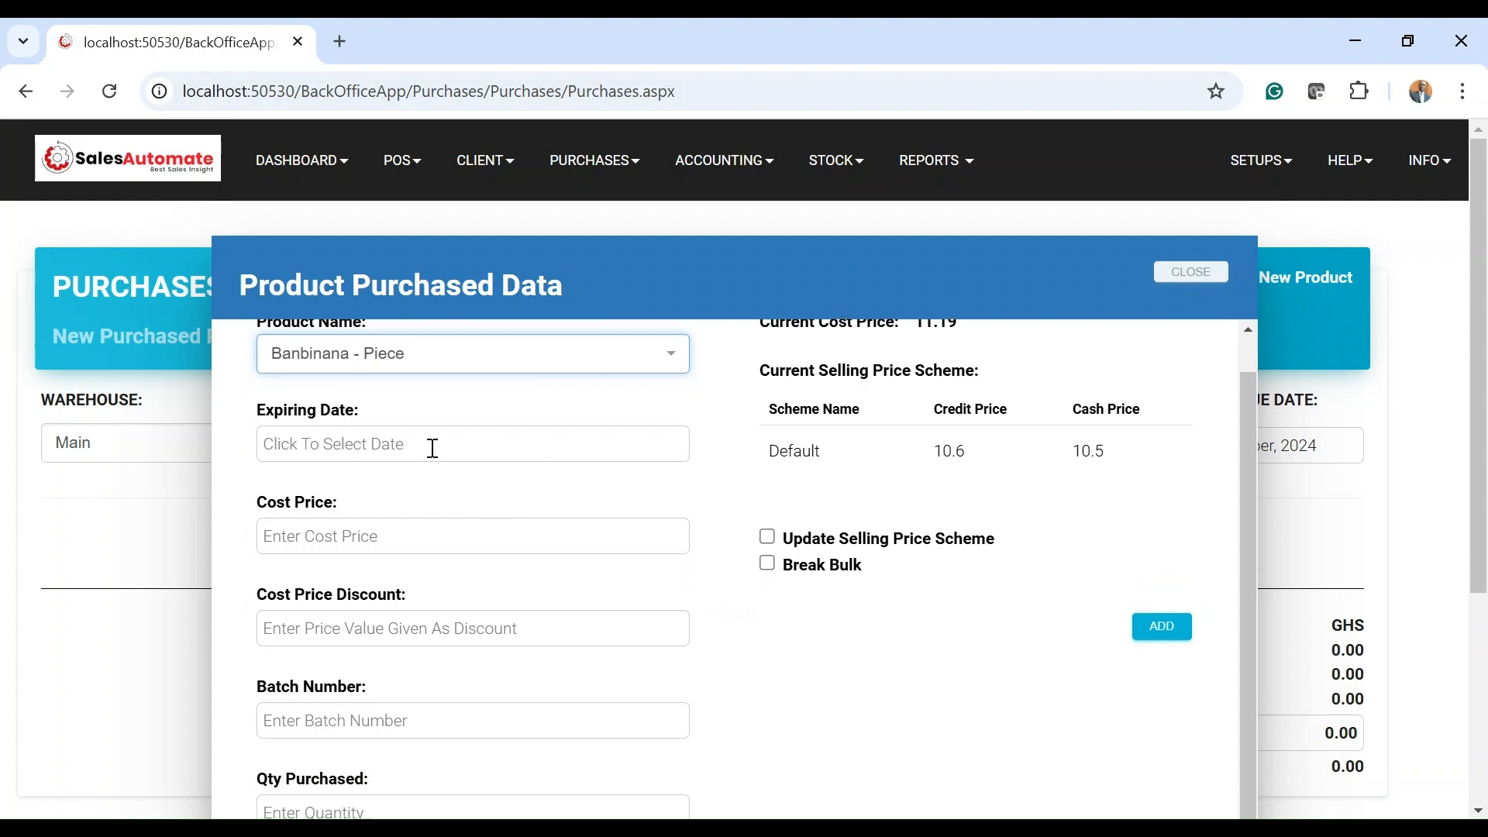
click(433, 448)
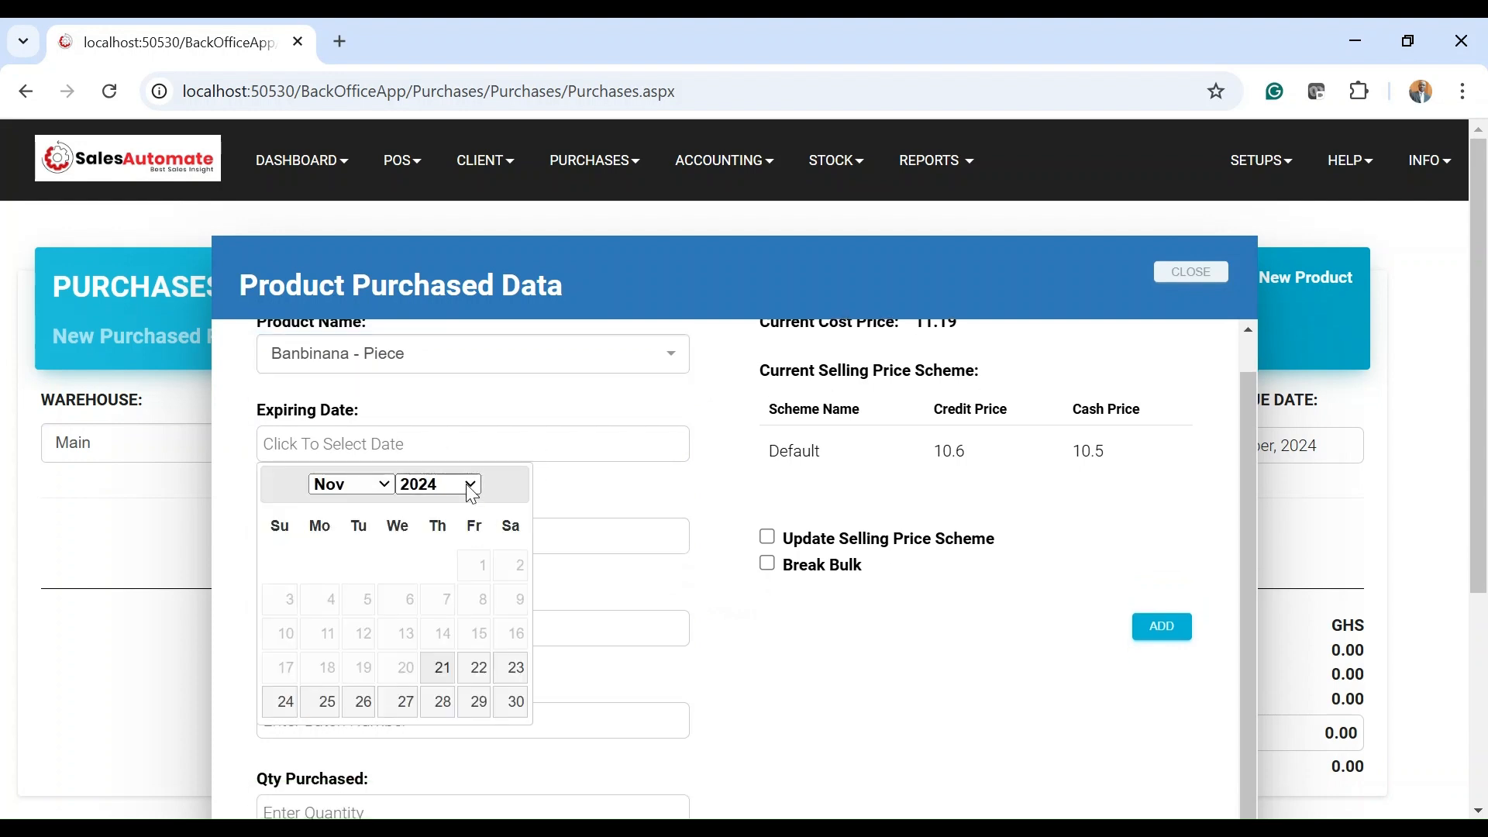
click(440, 654)
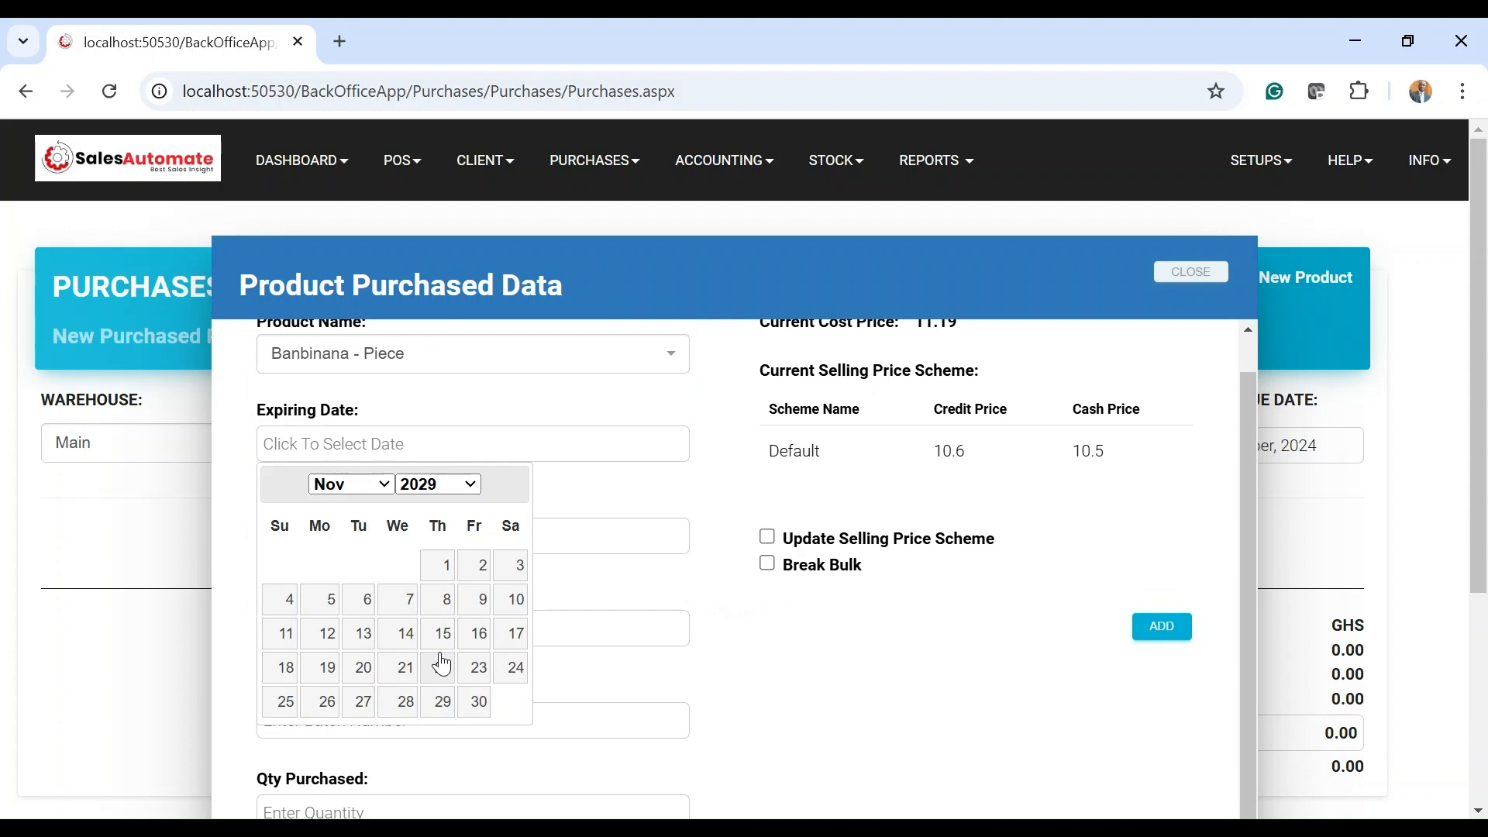
click(478, 702)
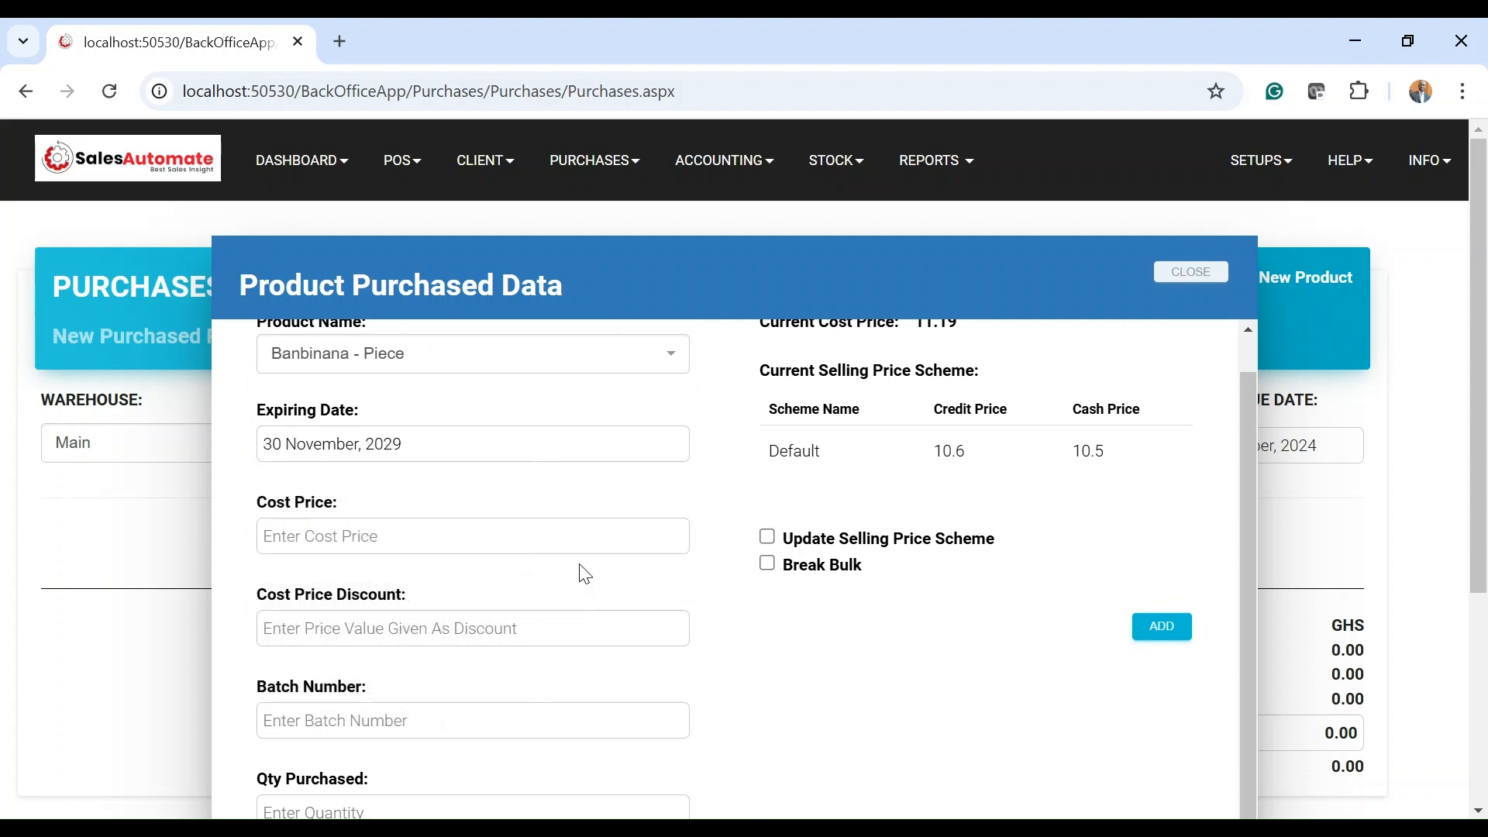
scroll(582, 572, down, 1)
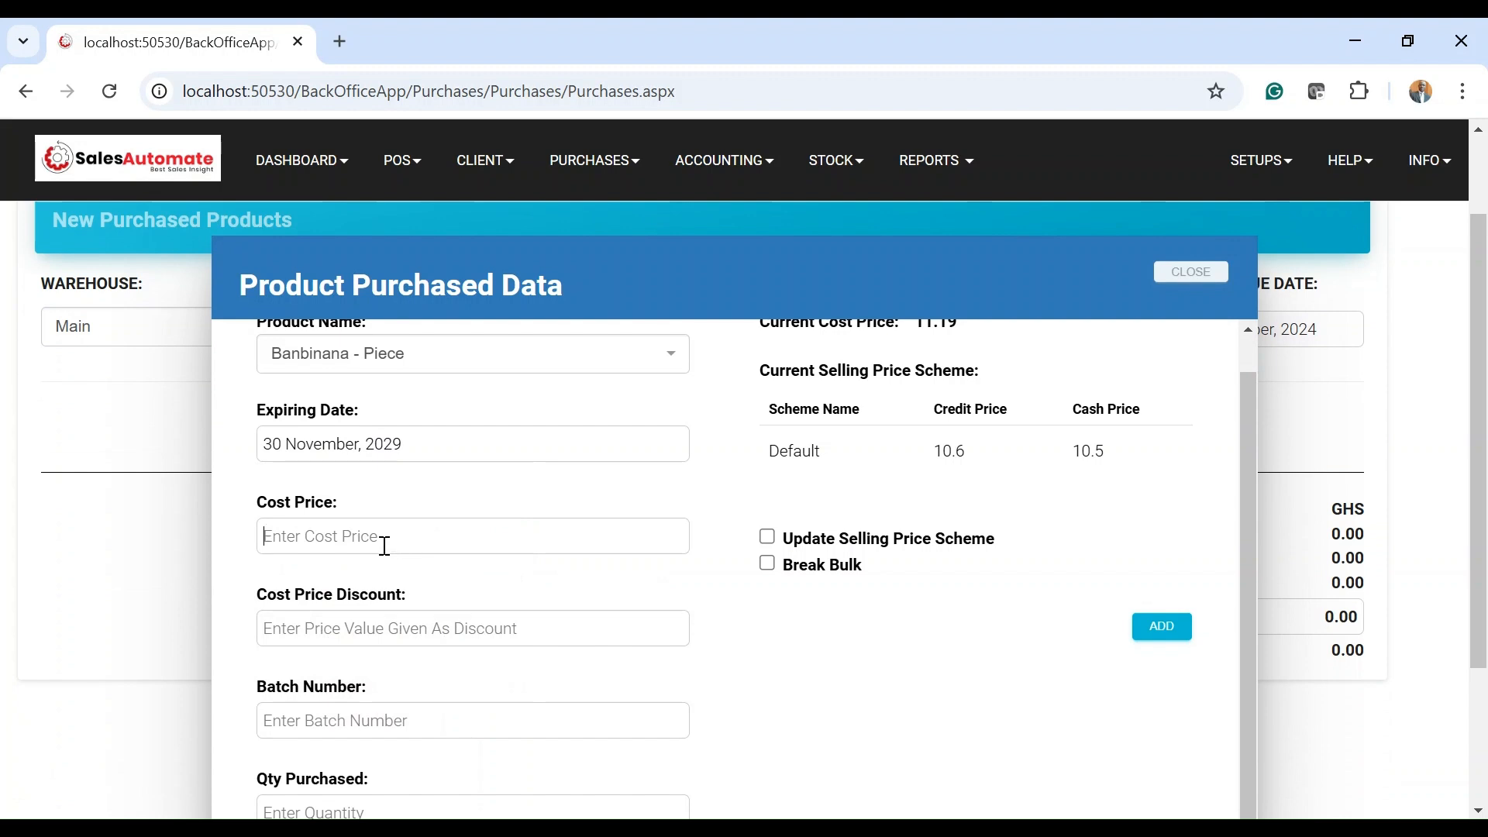
Set the purchased item's cost price to 12 and its cost price discount to 1
scroll(863, 564, up, 1)
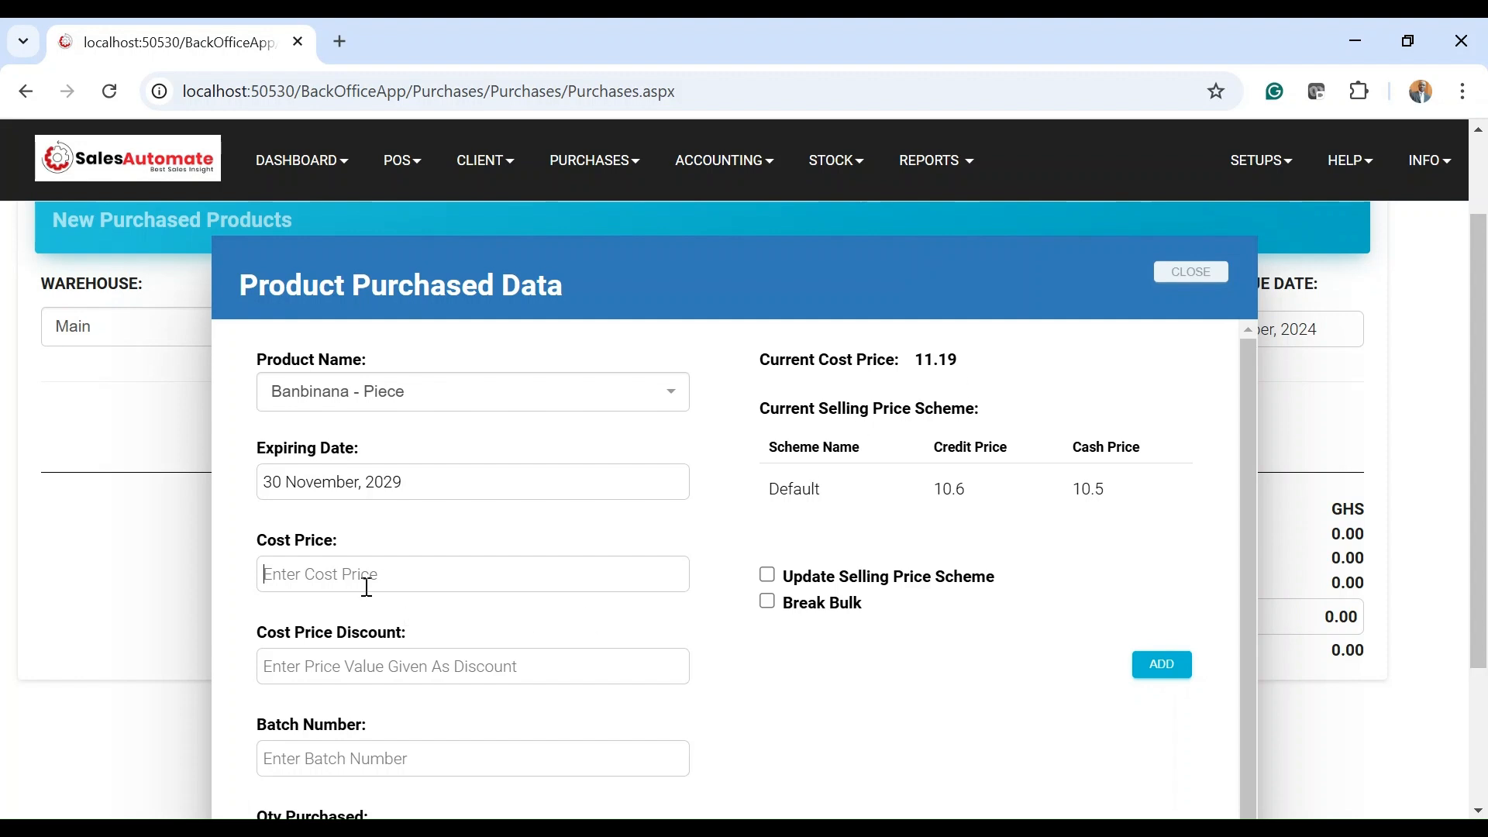
text(12)
scroll(354, 573, down, 1)
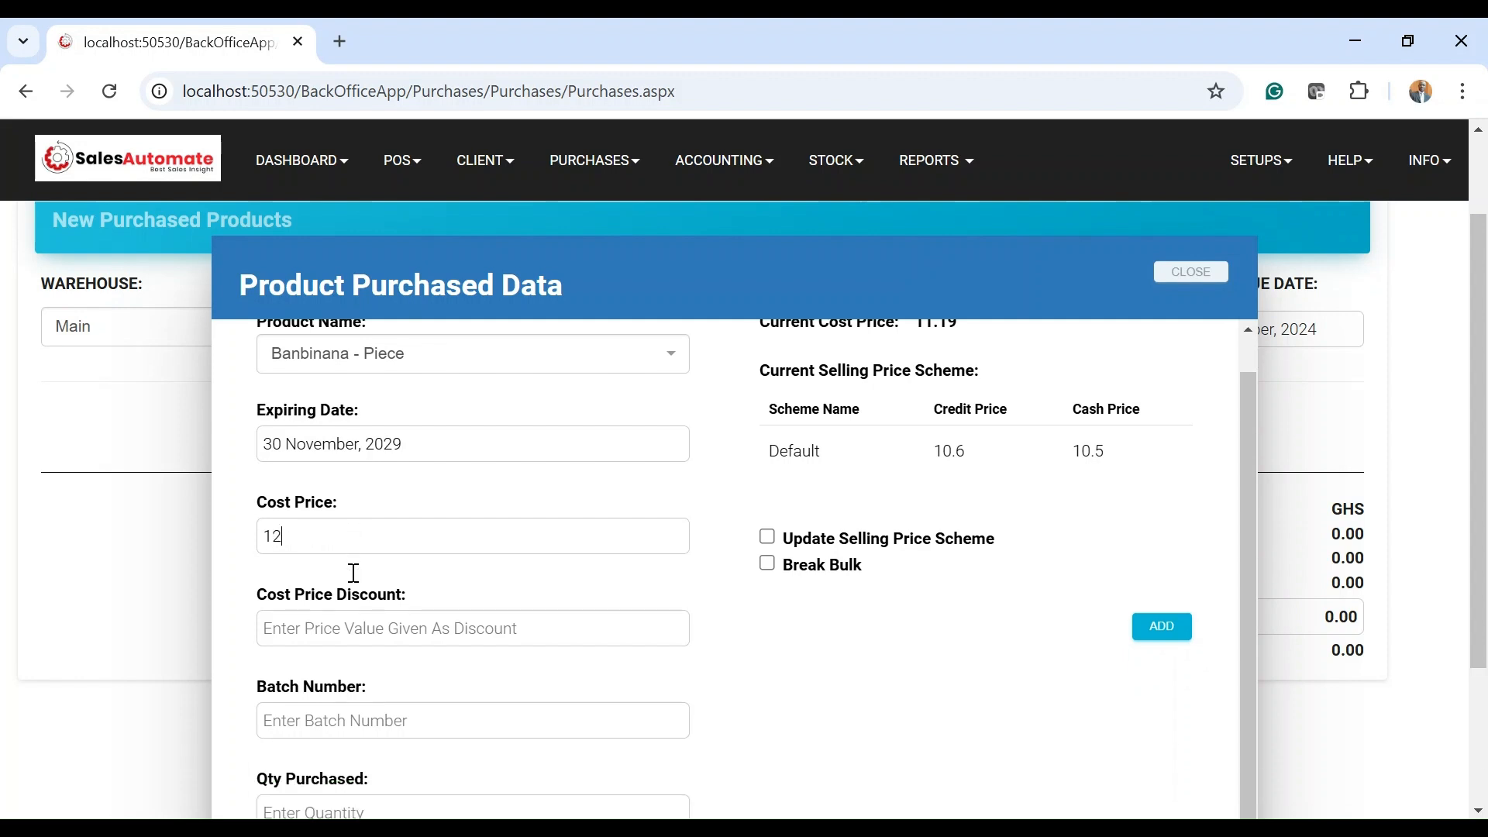
click(320, 626)
text(1)
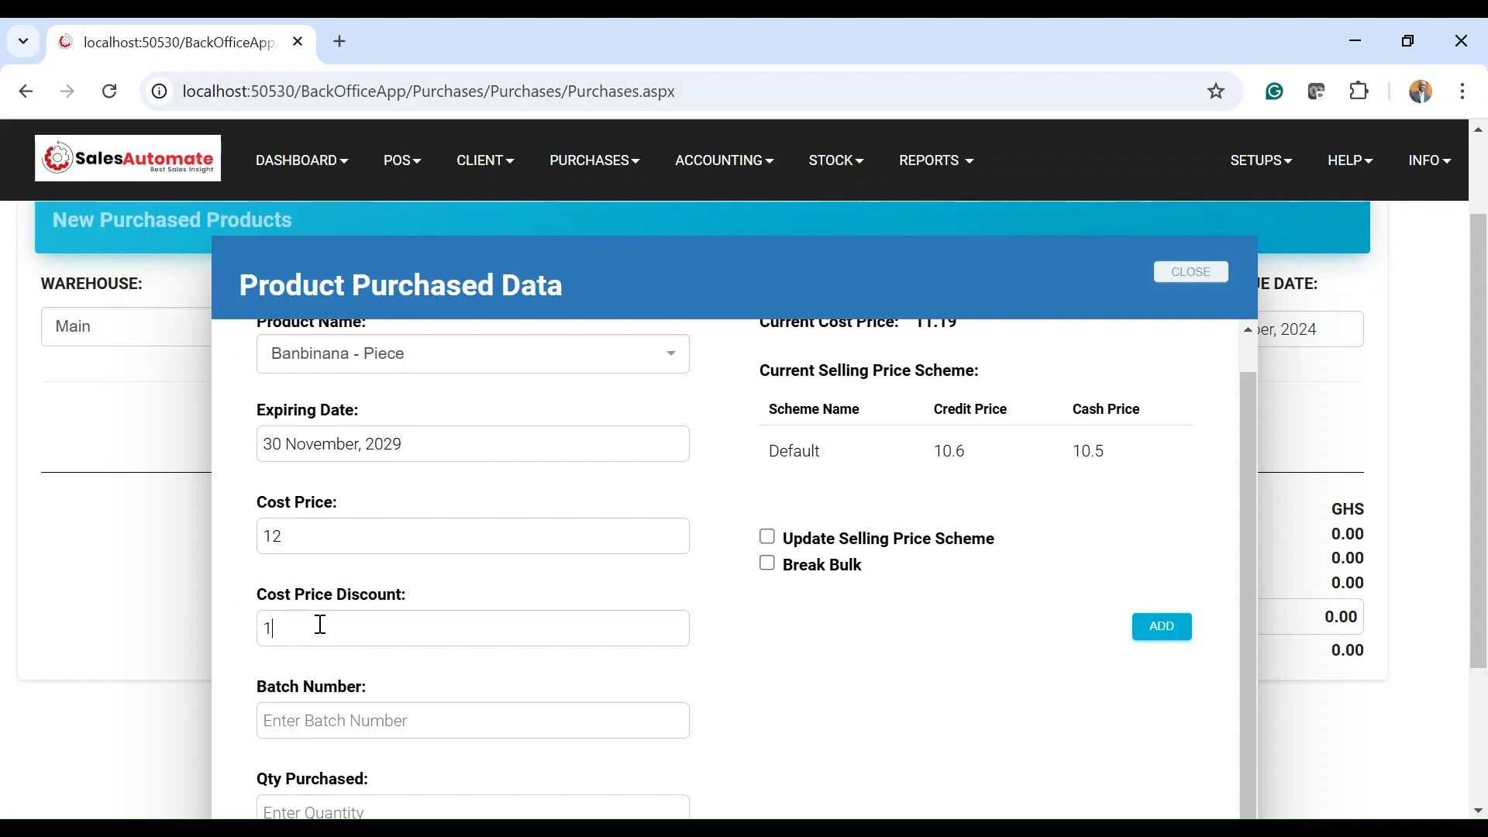
Enter batch number 180986wer3 and a purchased quantity of 100 for the item
scroll(365, 625, down, 3)
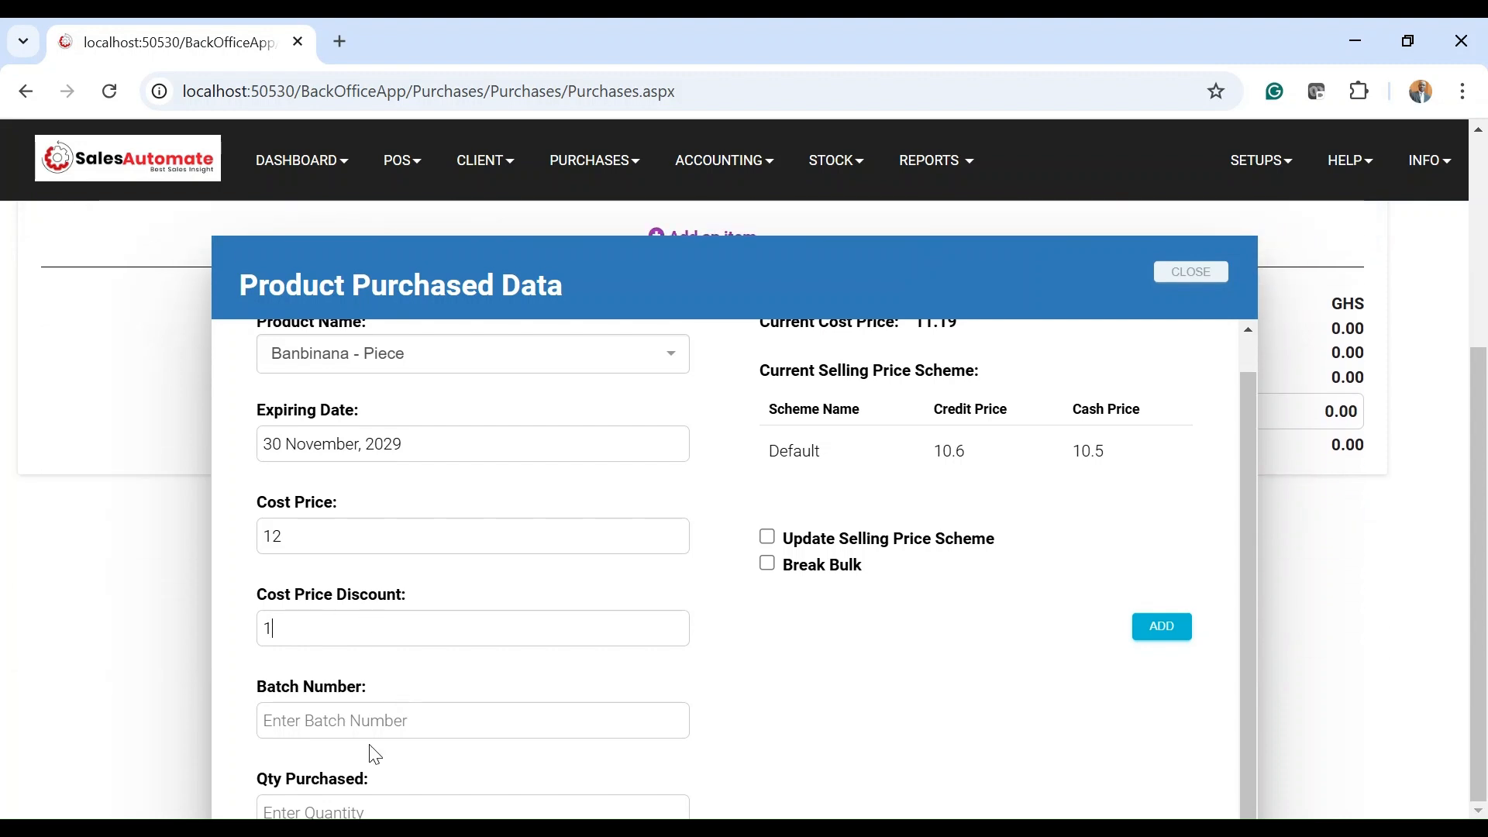
click(375, 717)
text(1)
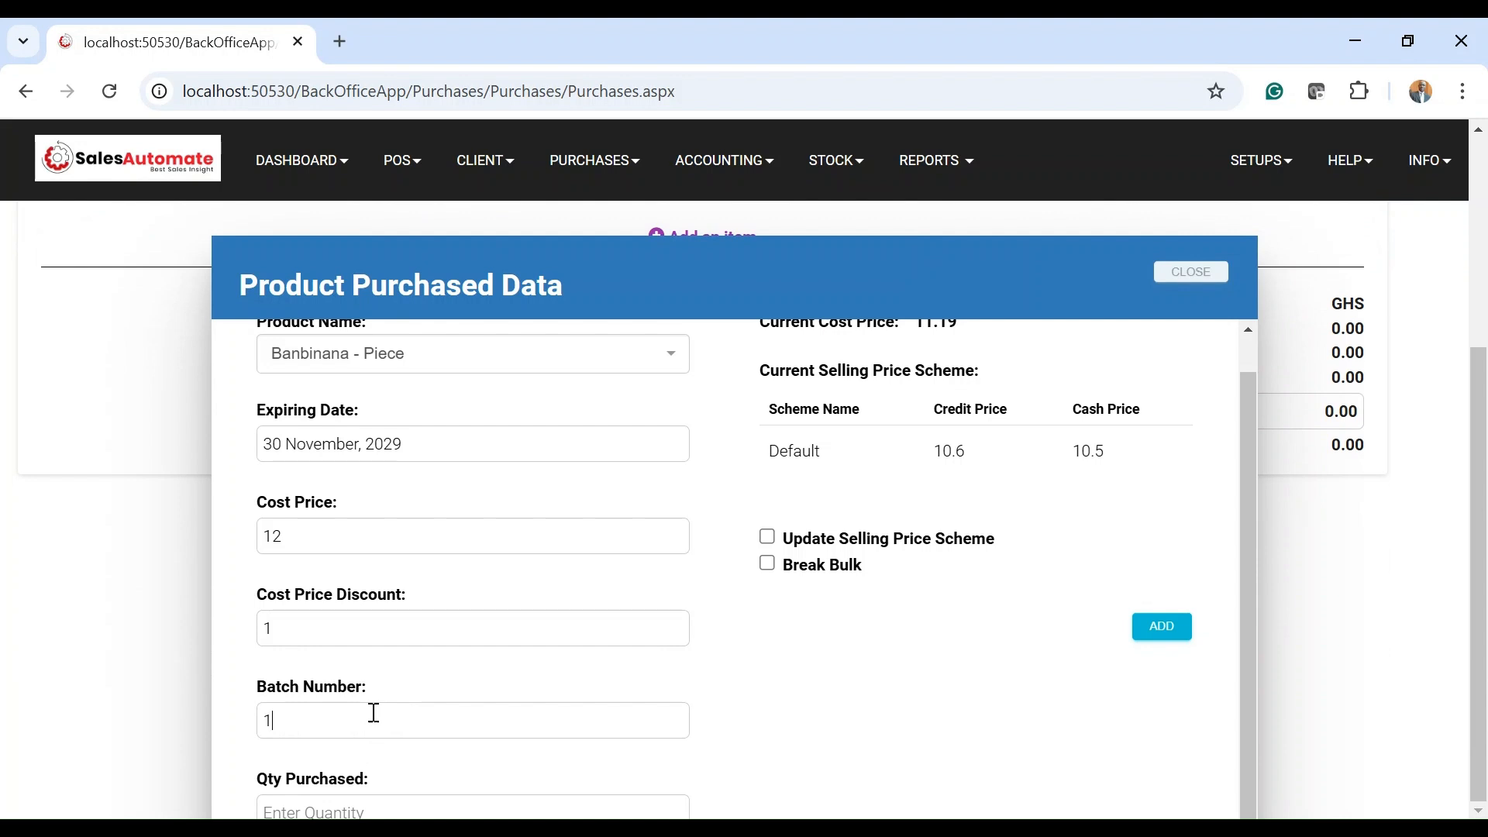
text(80986wer3)
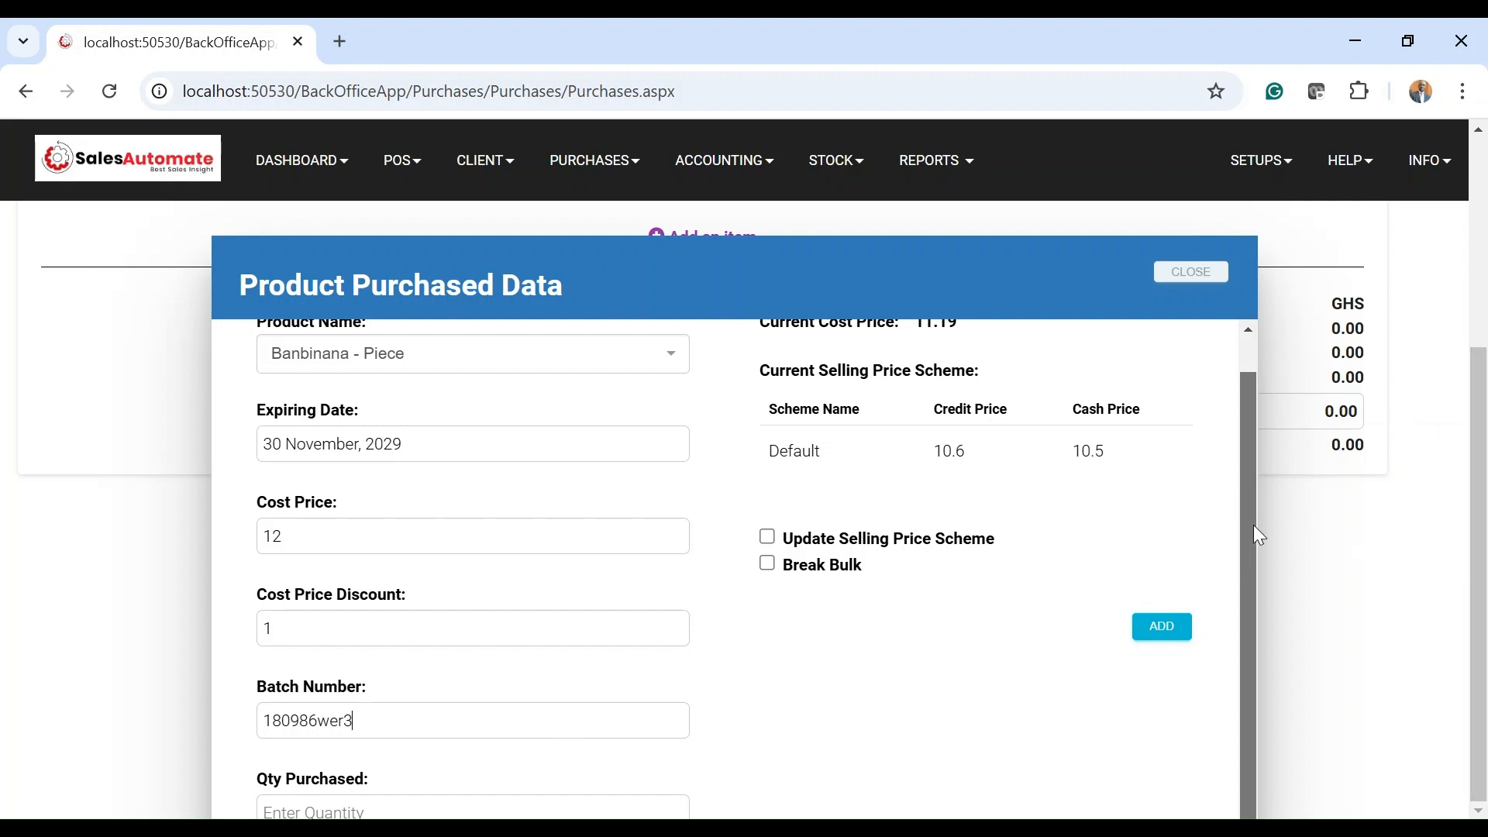
scroll(1428, 512, up, 3)
scroll(1429, 527, down, 3)
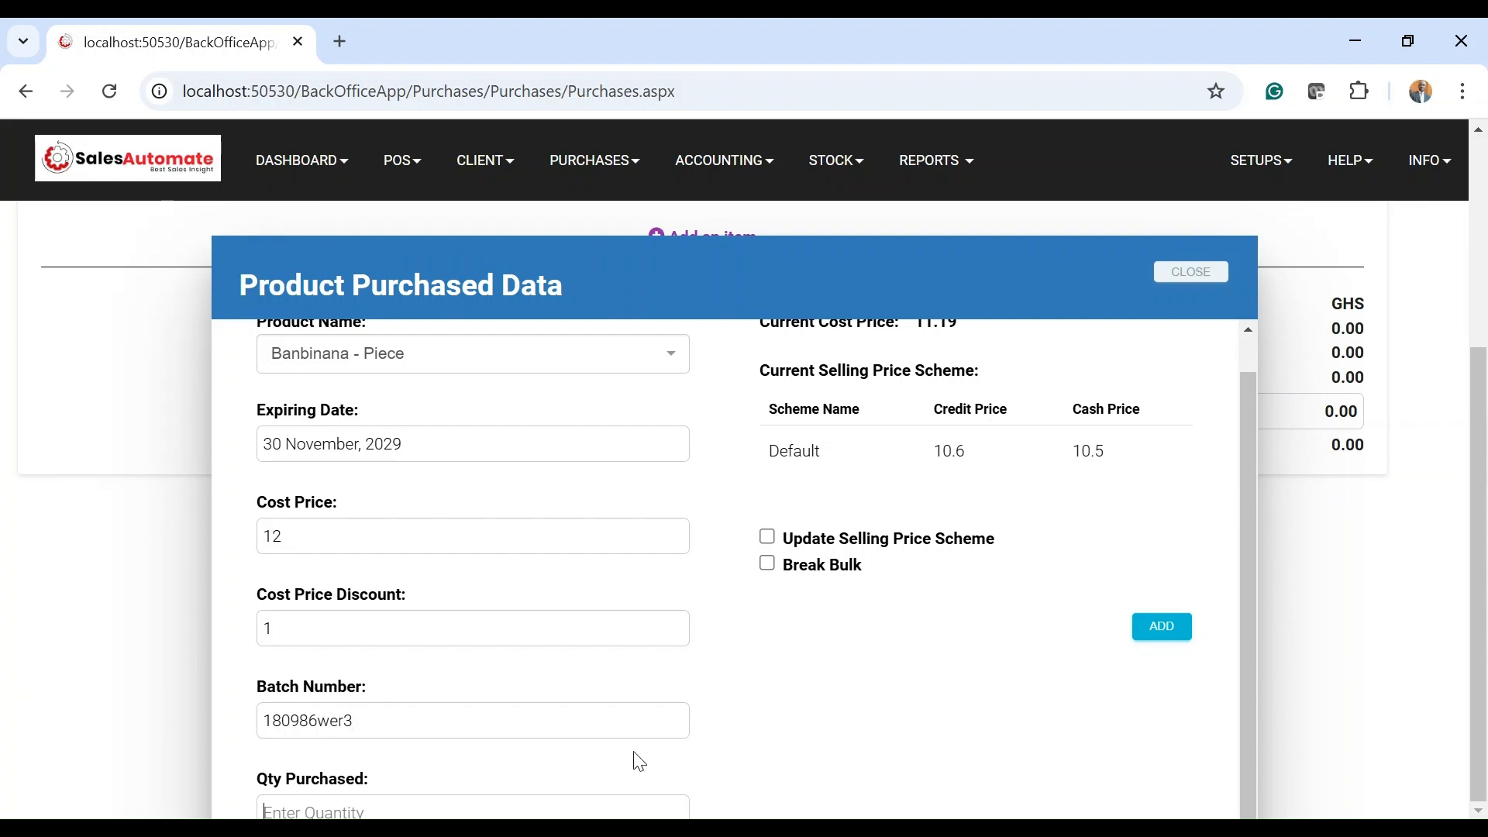
text(1)
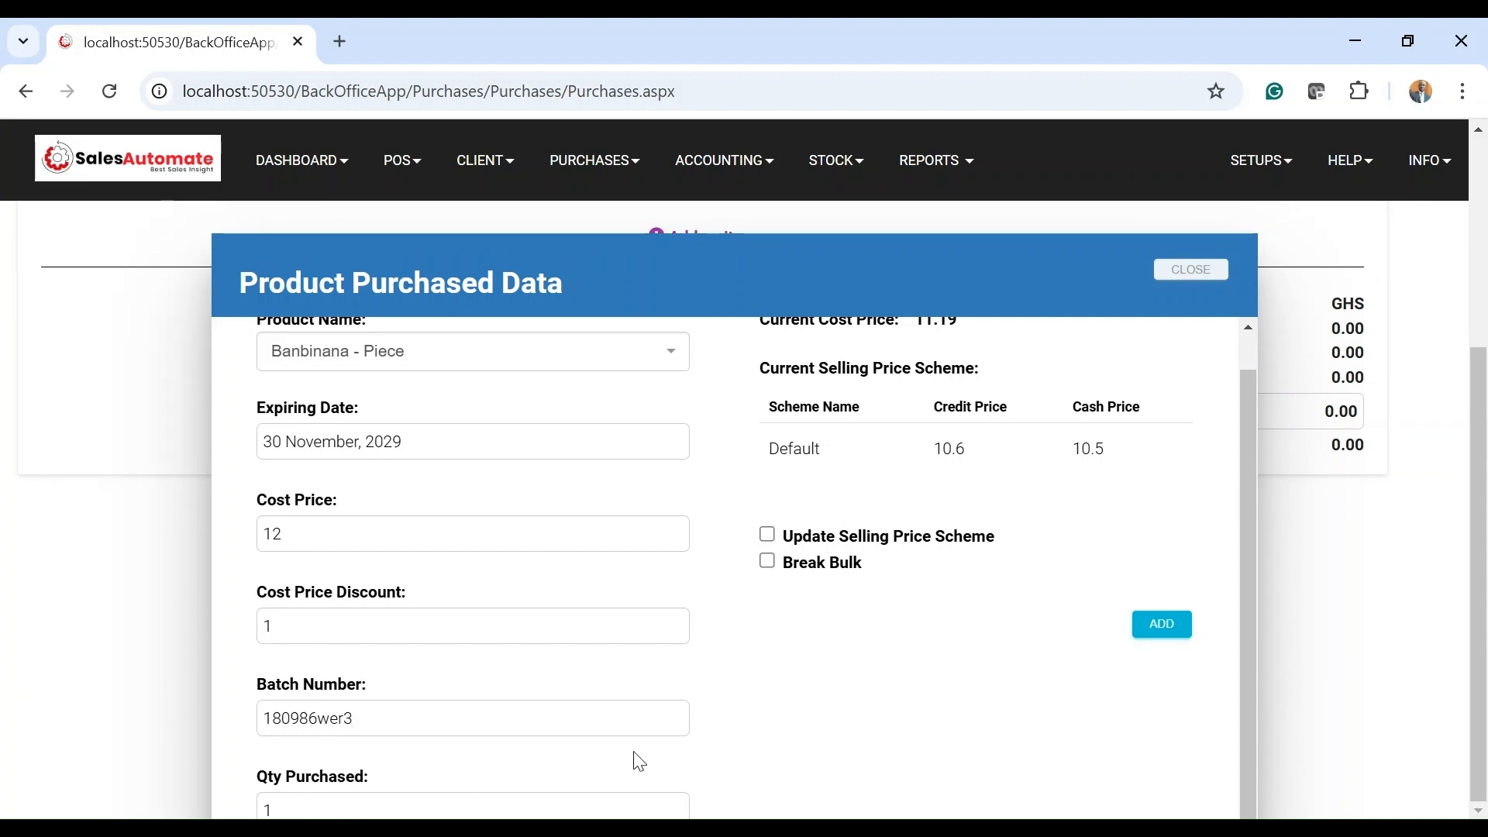
text(00)
Enable updating the selling price scheme with a Percentage (%) mark-up, rounded up to Whole Number with No Decimals
scroll(790, 641, up, 4)
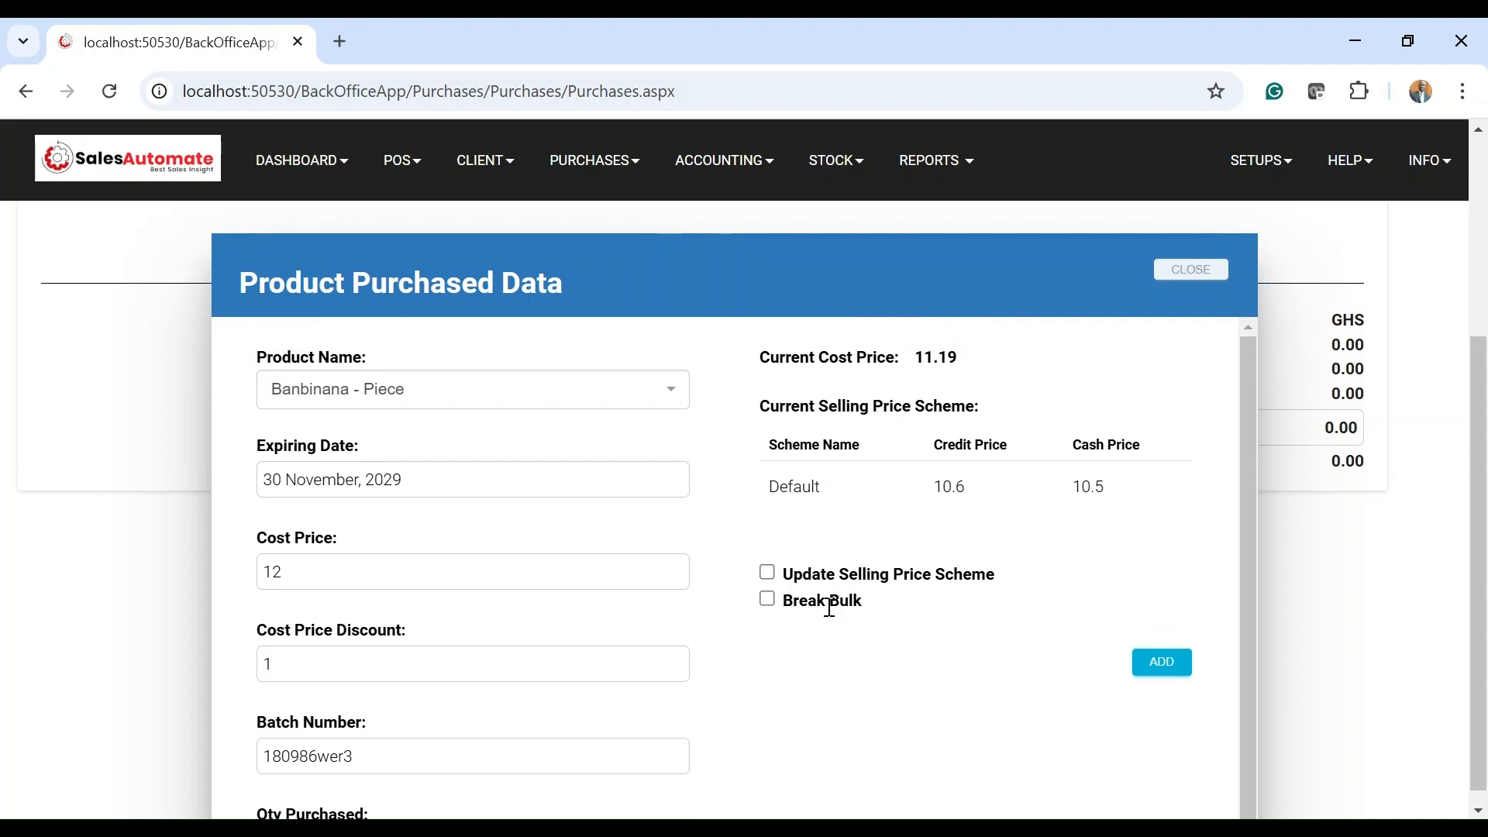
scroll(1030, 468, up, 1)
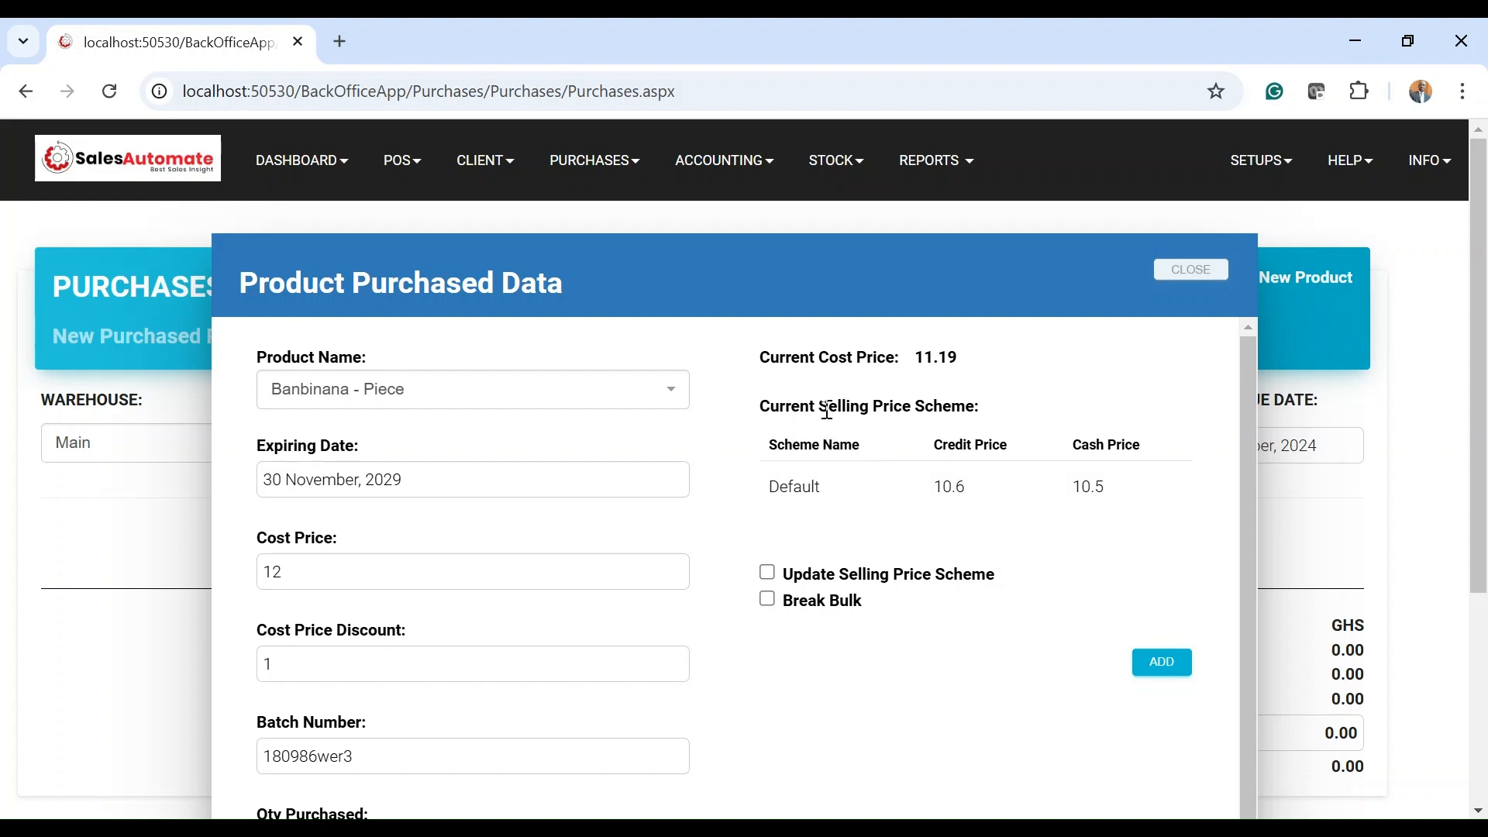
click(767, 574)
scroll(940, 552, down, 1)
scroll(943, 550, down, 1)
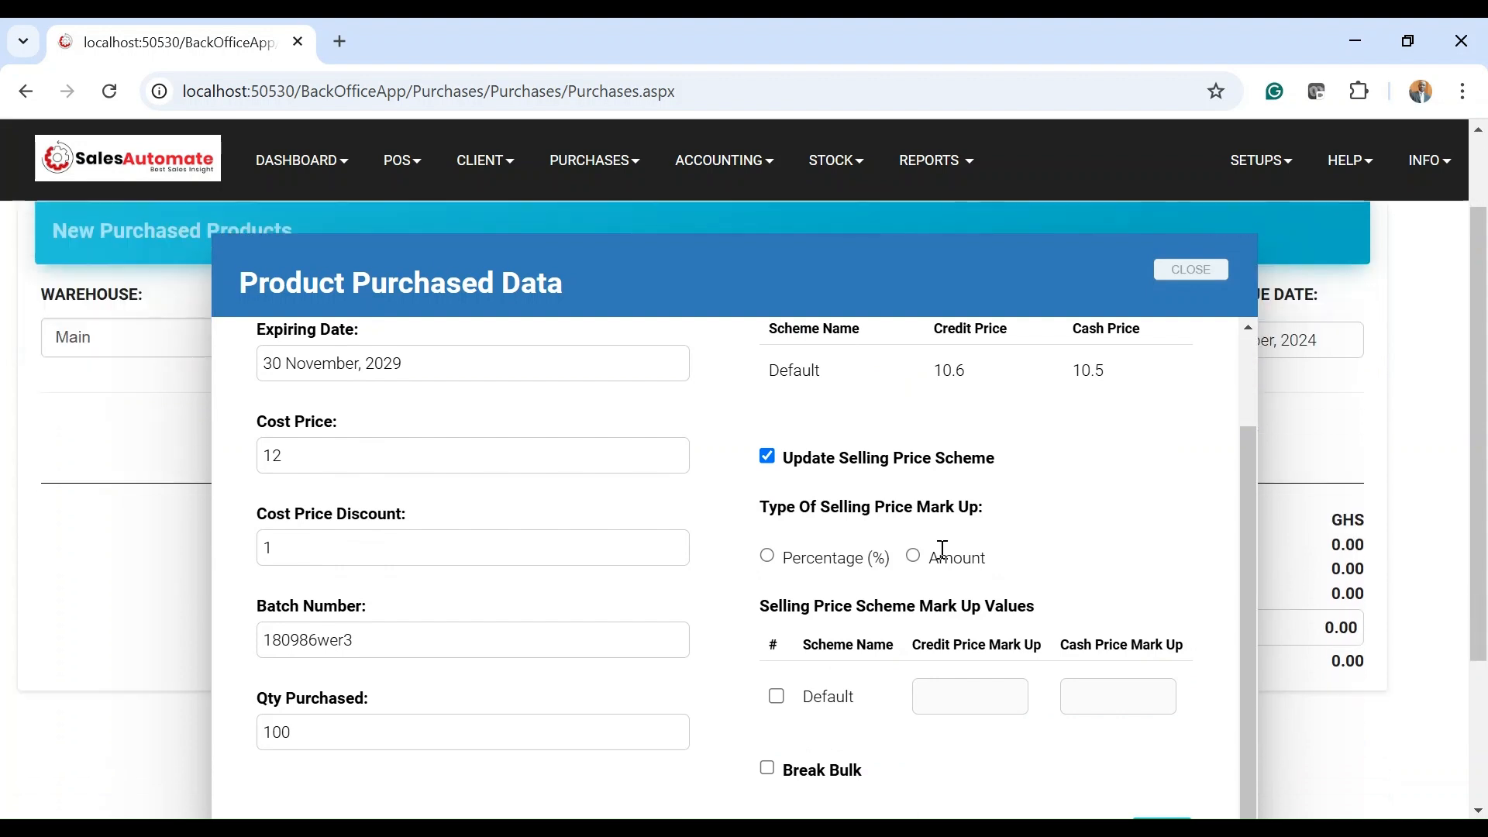
click(770, 560)
scroll(951, 564, down, 3)
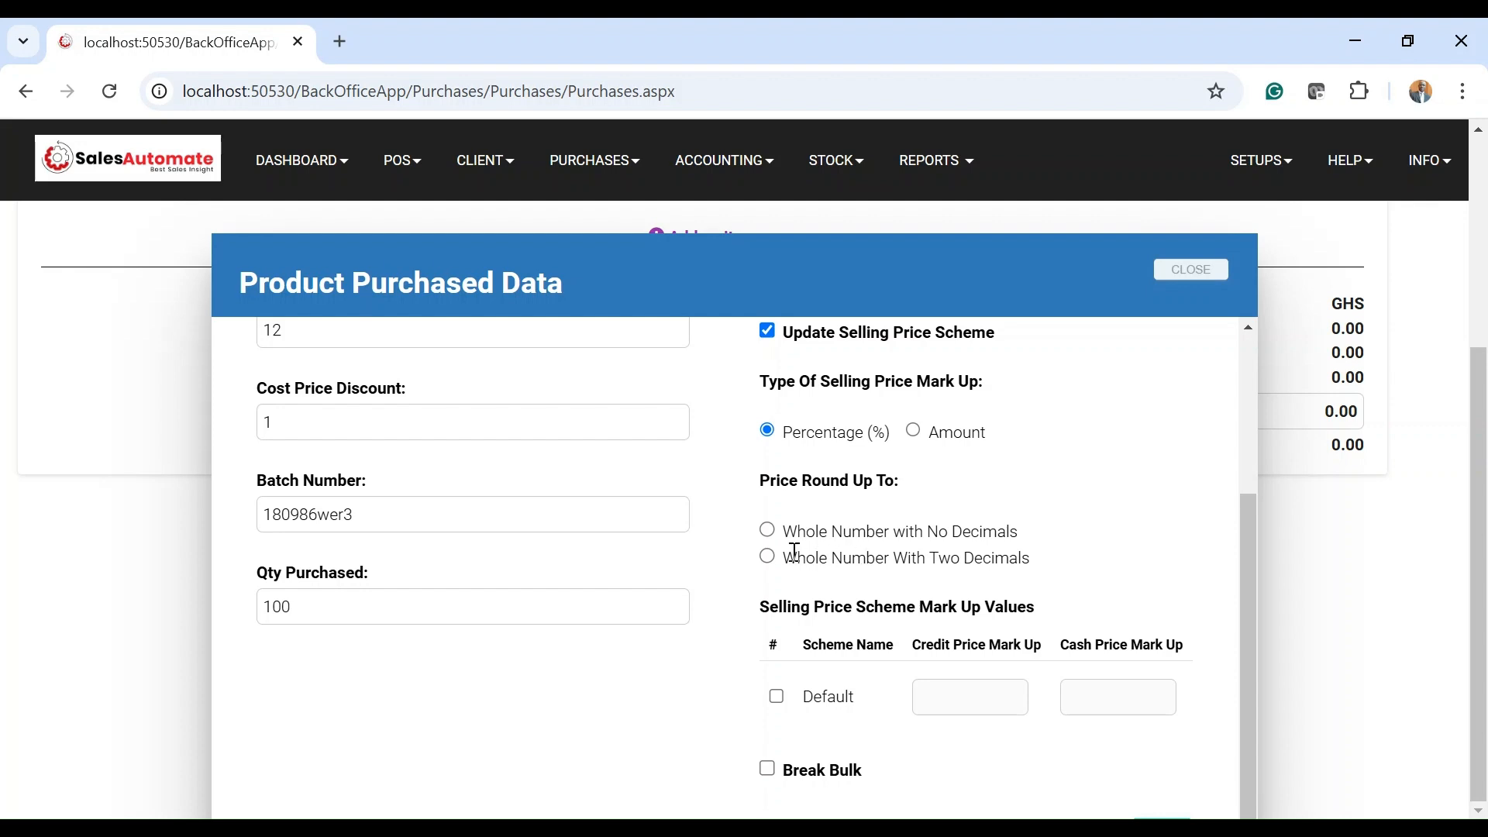
click(767, 531)
Include the Default scheme with a credit price mark-up of 4 and a cash price mark-up of 2
click(778, 697)
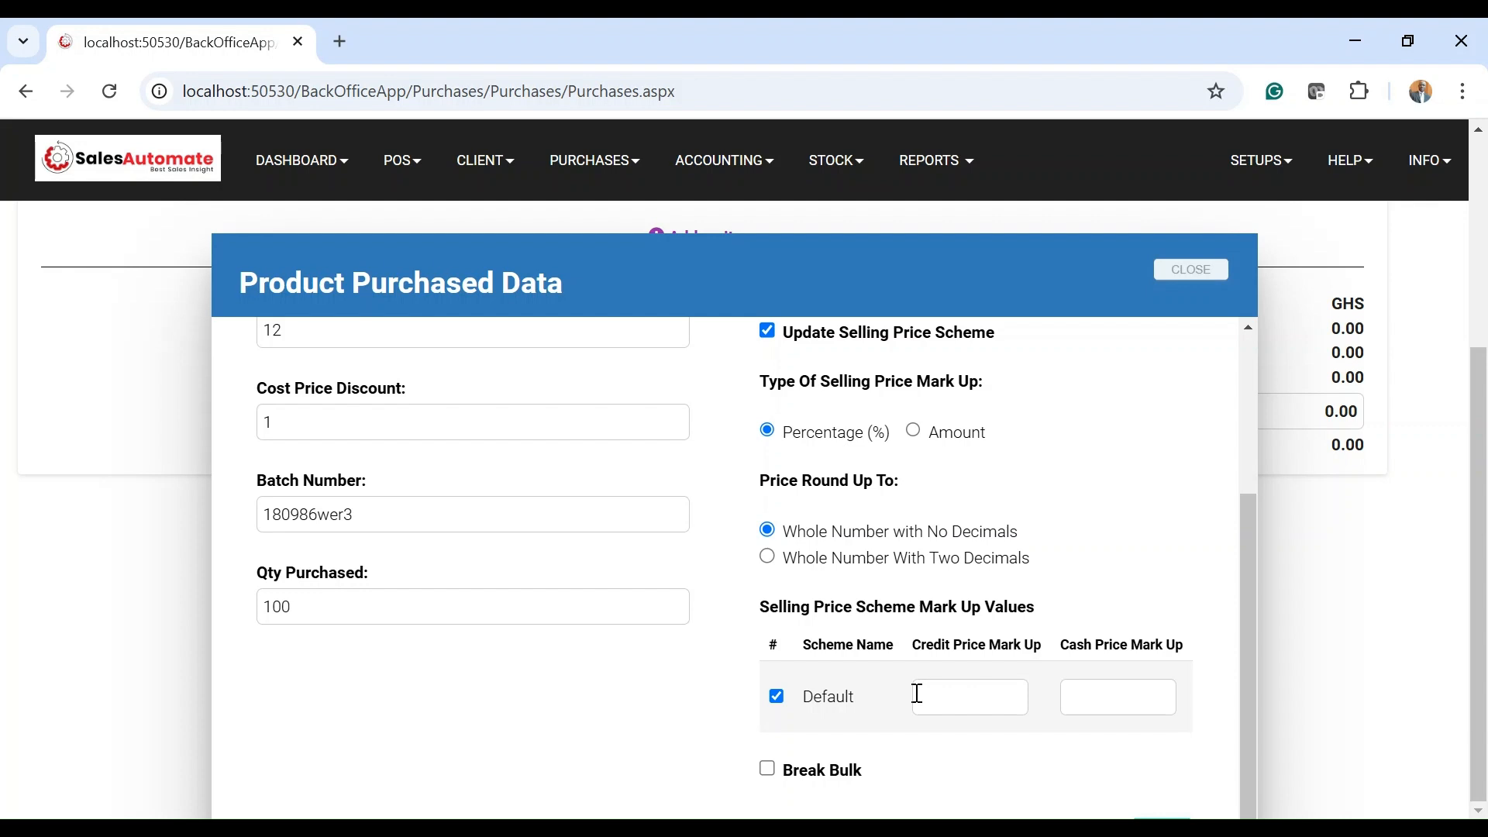
text(4)
click(1122, 699)
text(2)
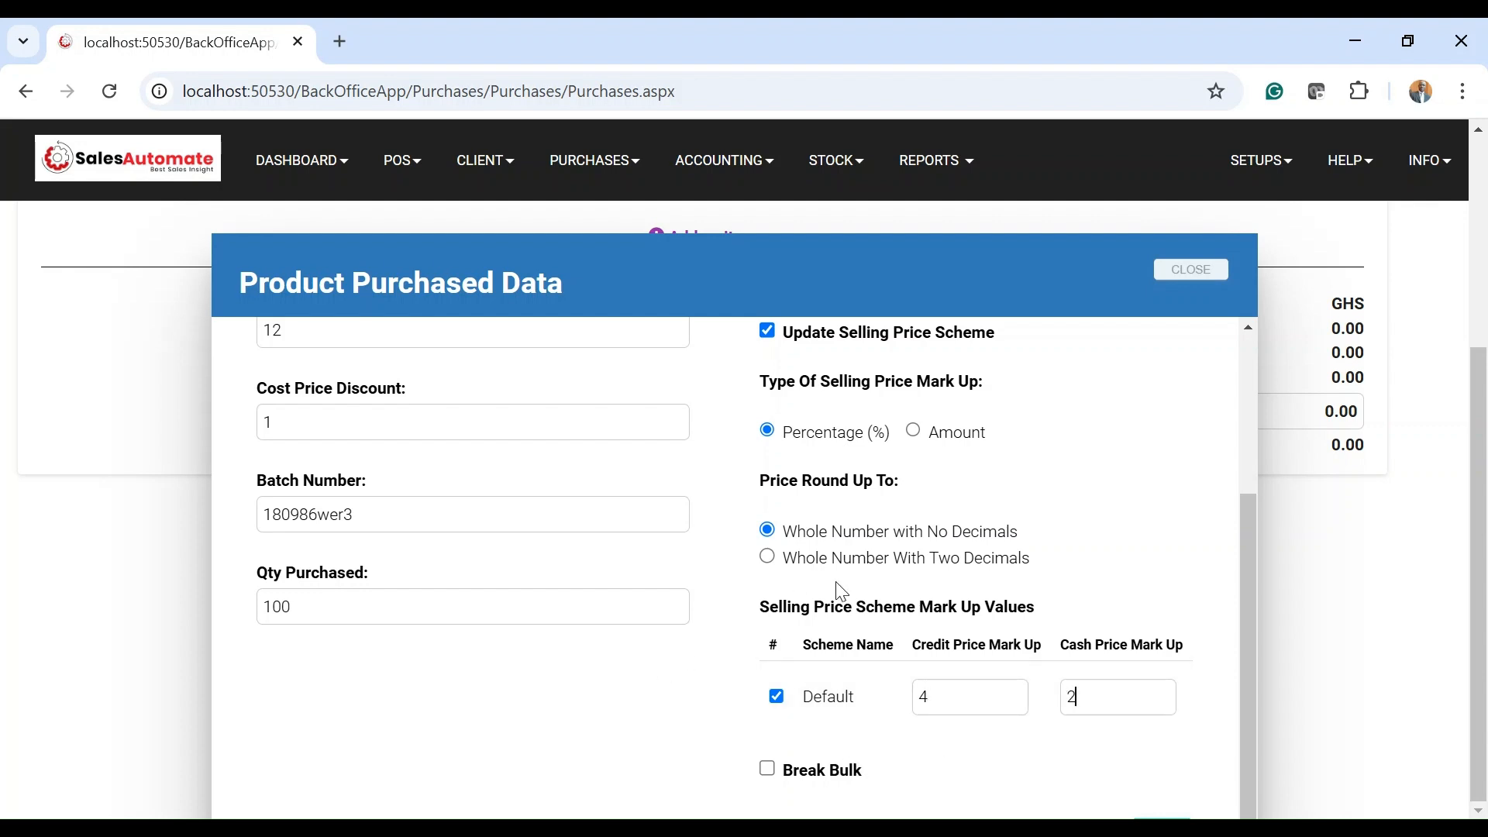
Enable Break Bulk for the item and choose Strip as the smaller unit of measure
scroll(518, 557, up, 3)
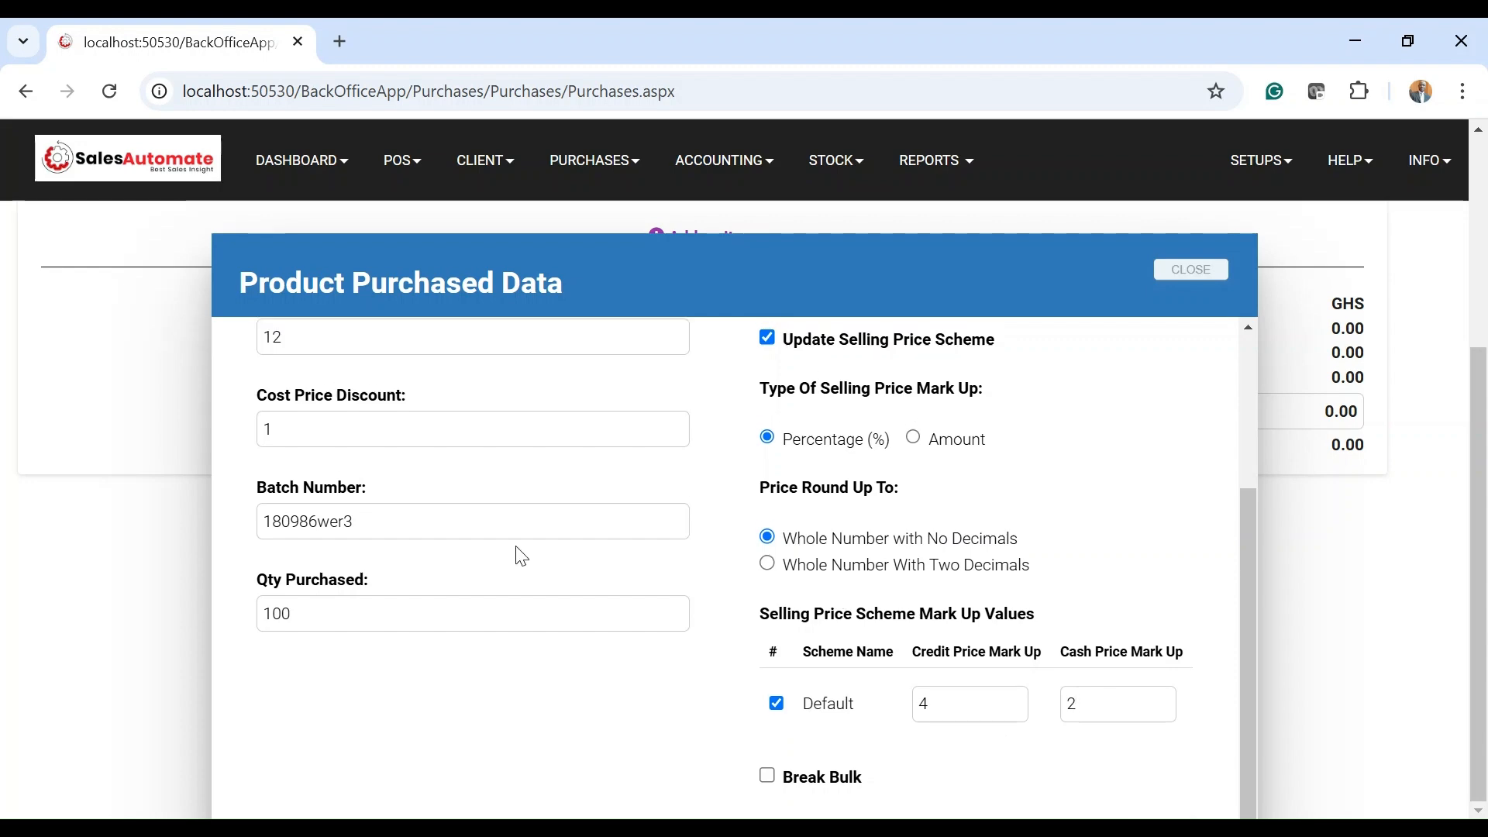
scroll(517, 557, up, 3)
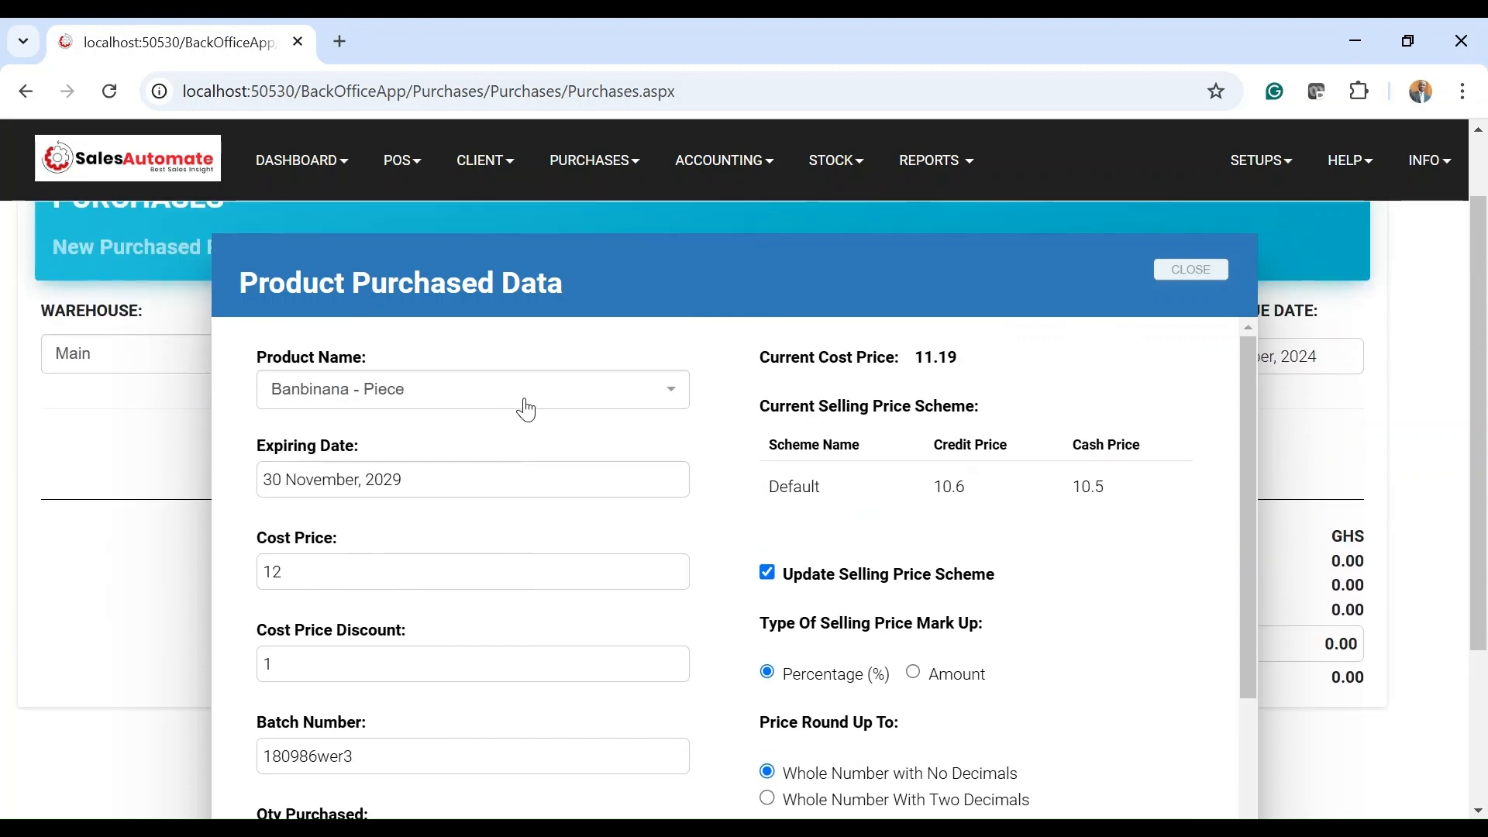
scroll(789, 593, down, 3)
scroll(788, 593, down, 3)
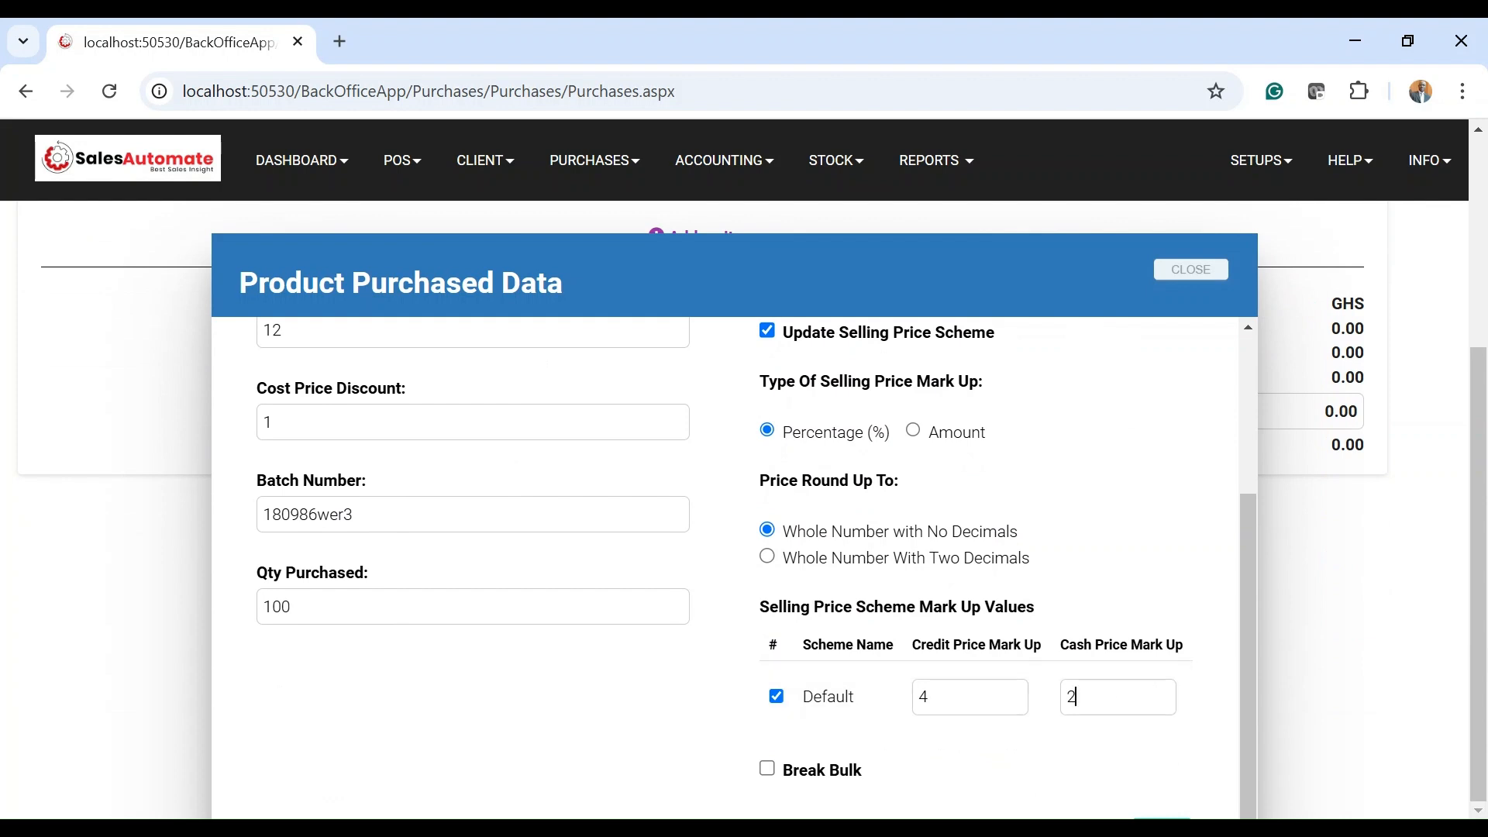
click(766, 771)
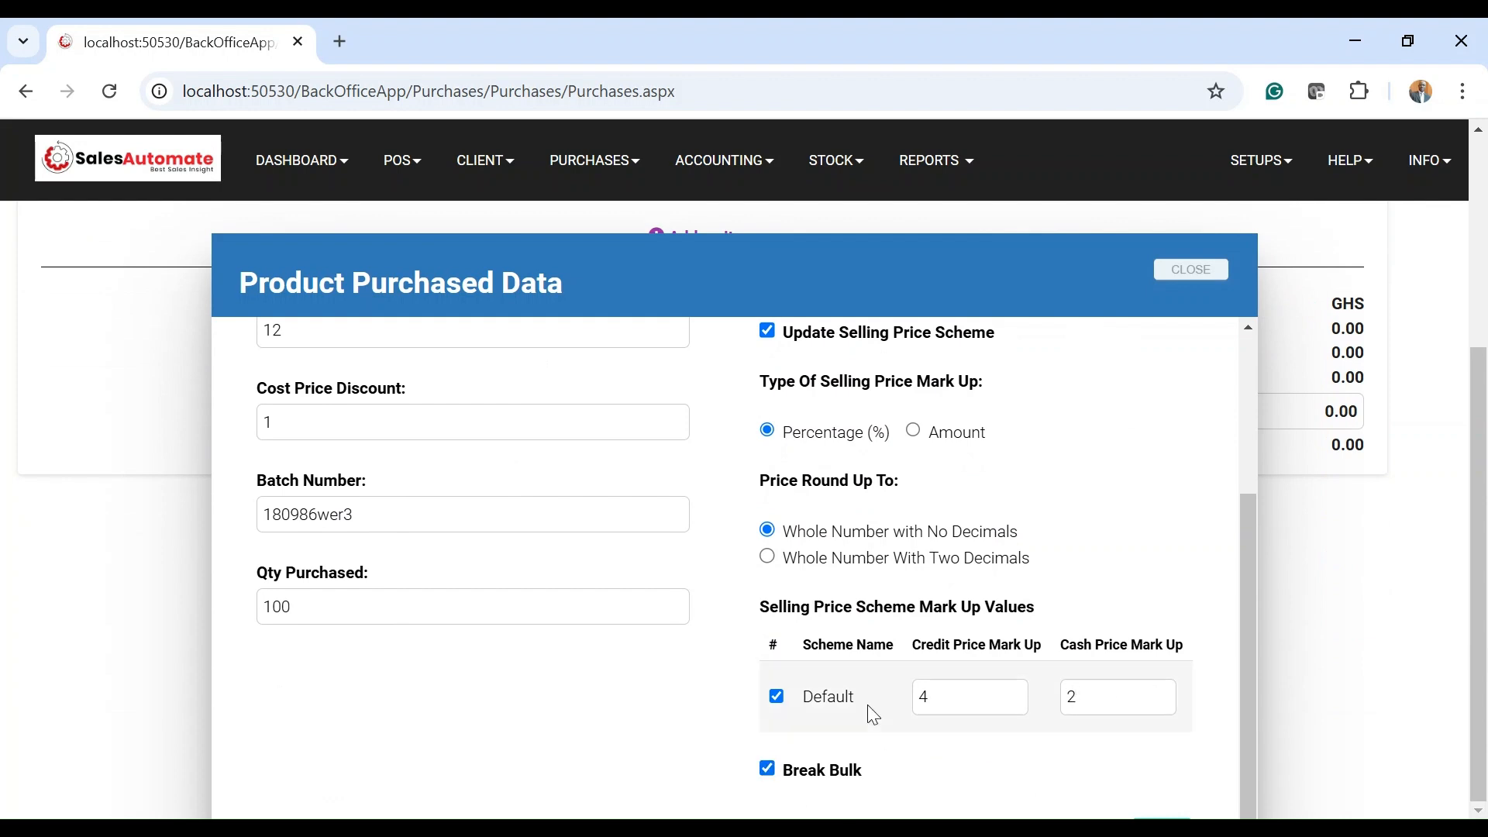
scroll(980, 638, down, 2)
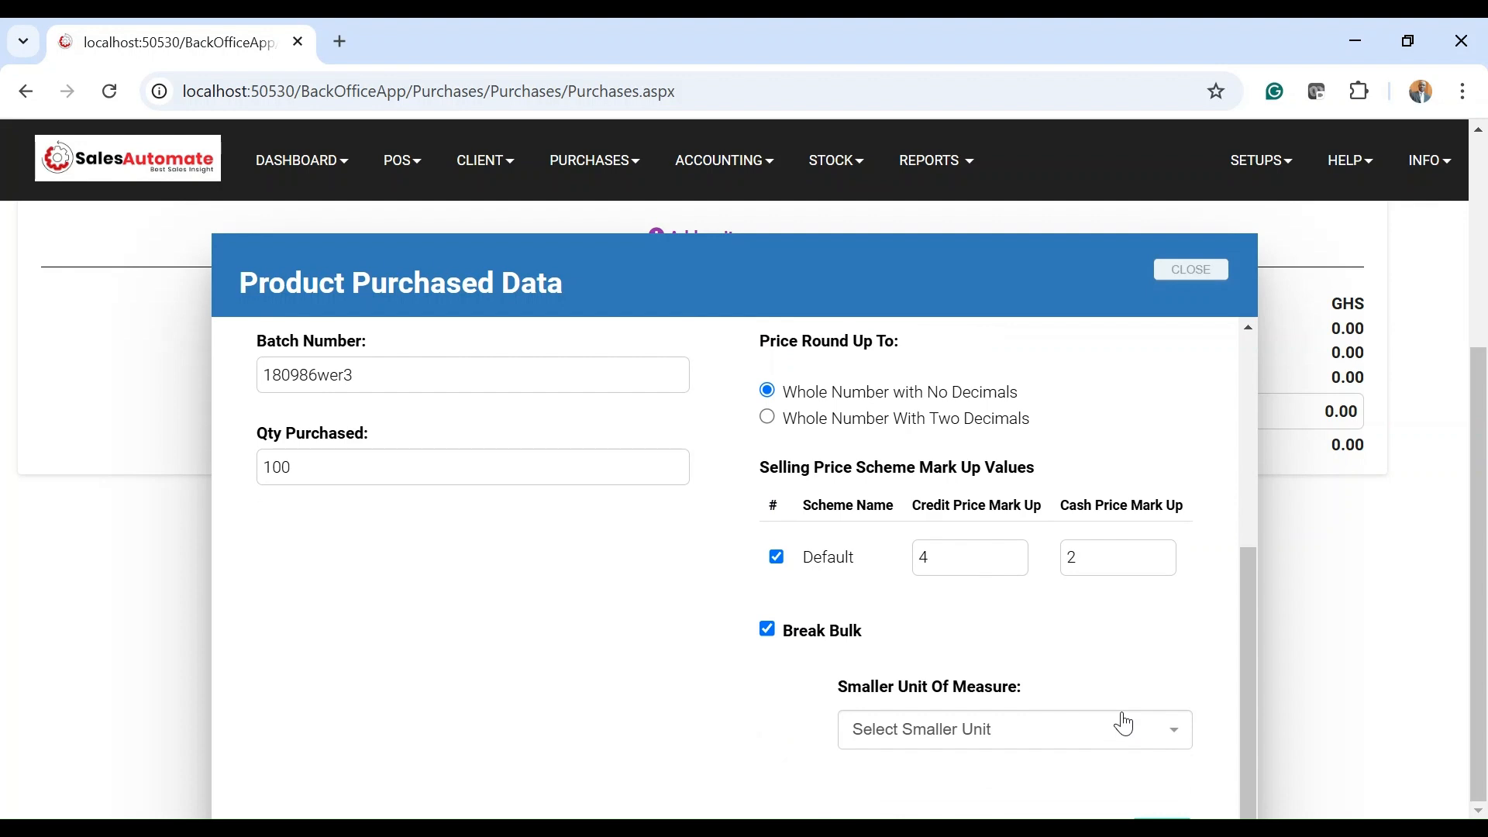
click(1067, 736)
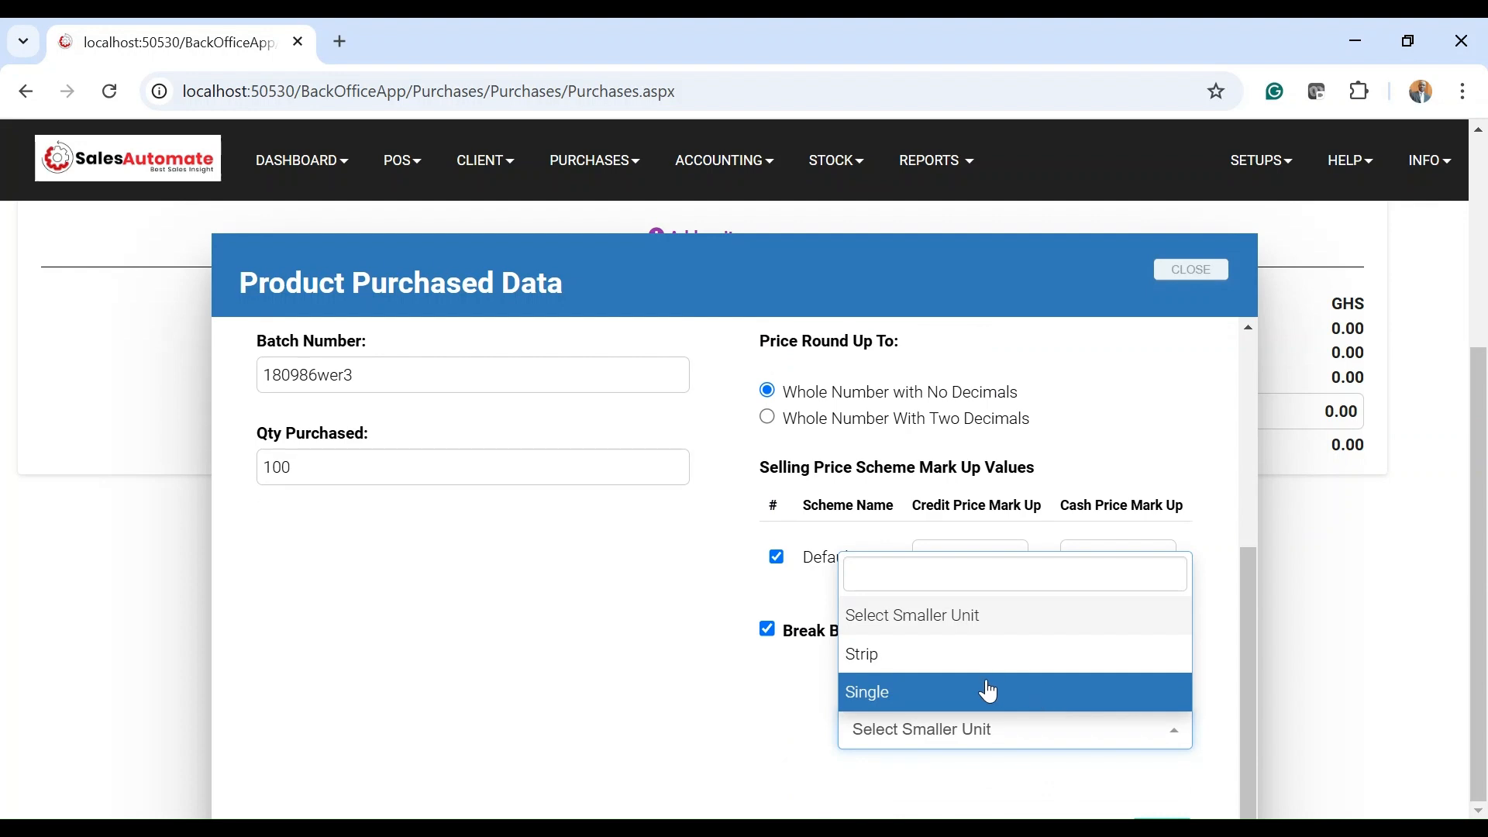
click(952, 667)
scroll(1099, 664, down, 2)
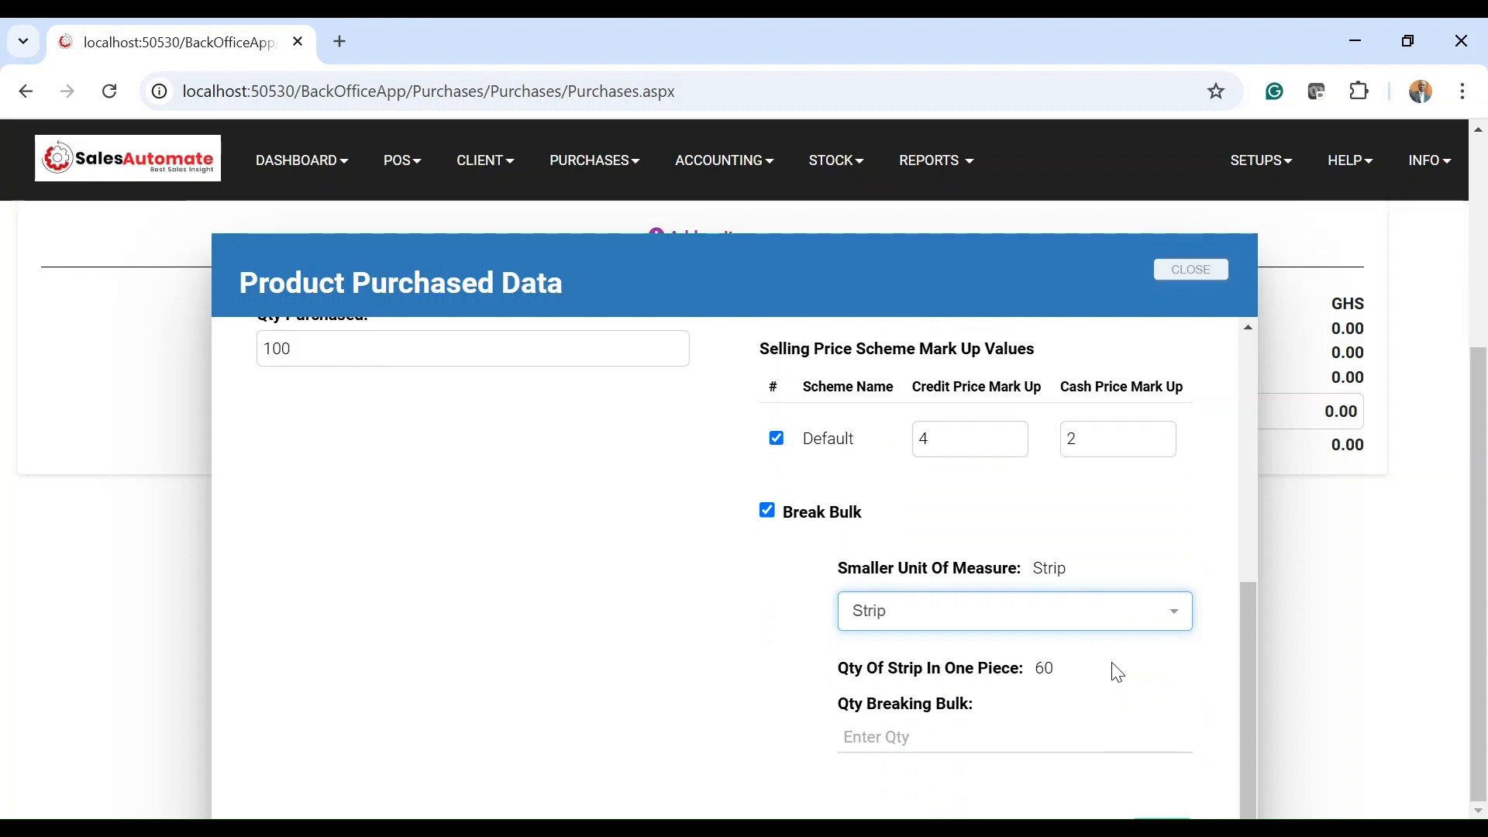
Set the quantity breaking bulk to 10
scroll(349, 558, up, 10)
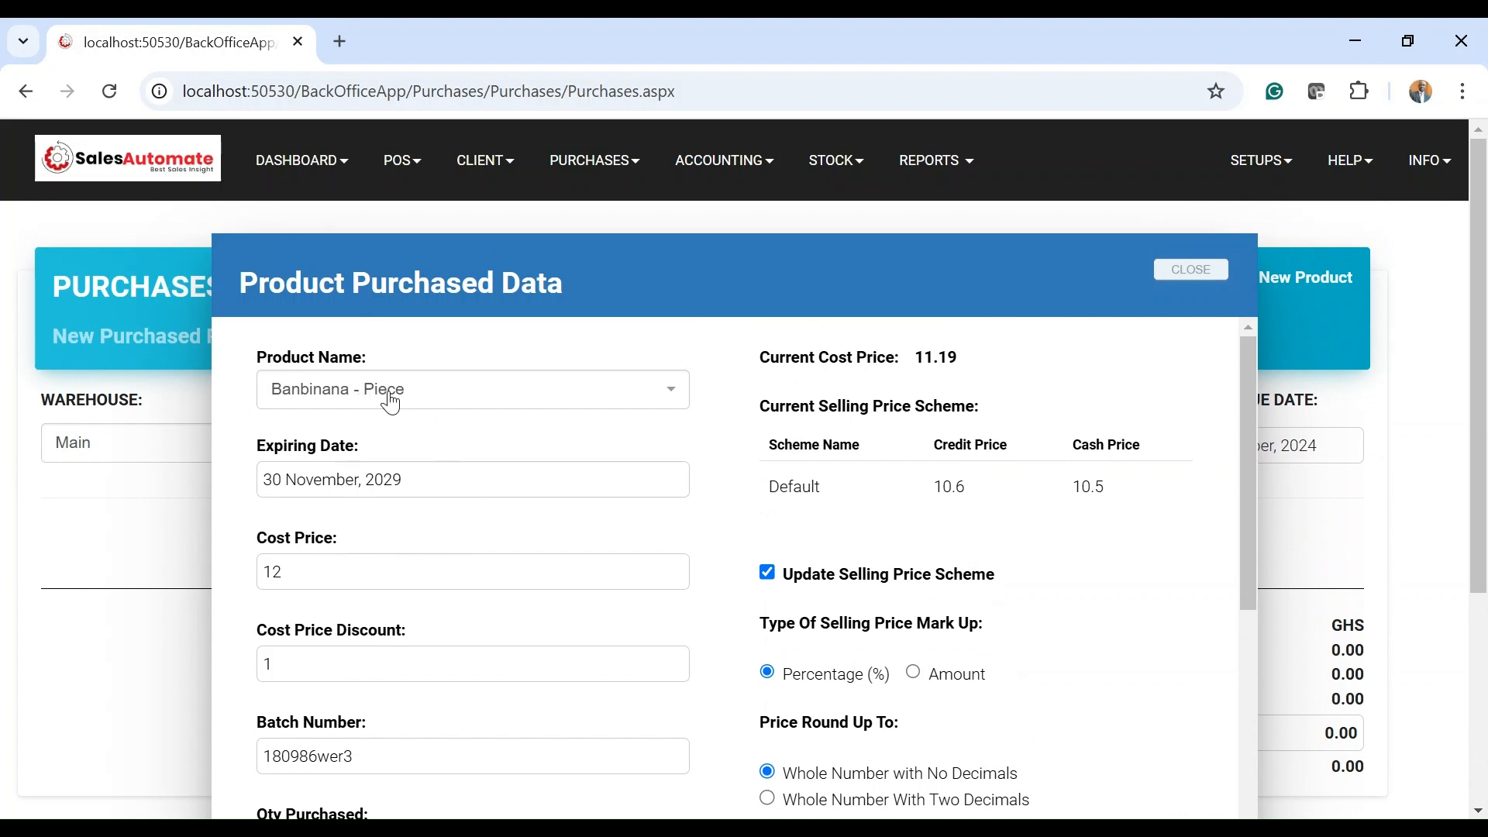
scroll(391, 403, down, 8)
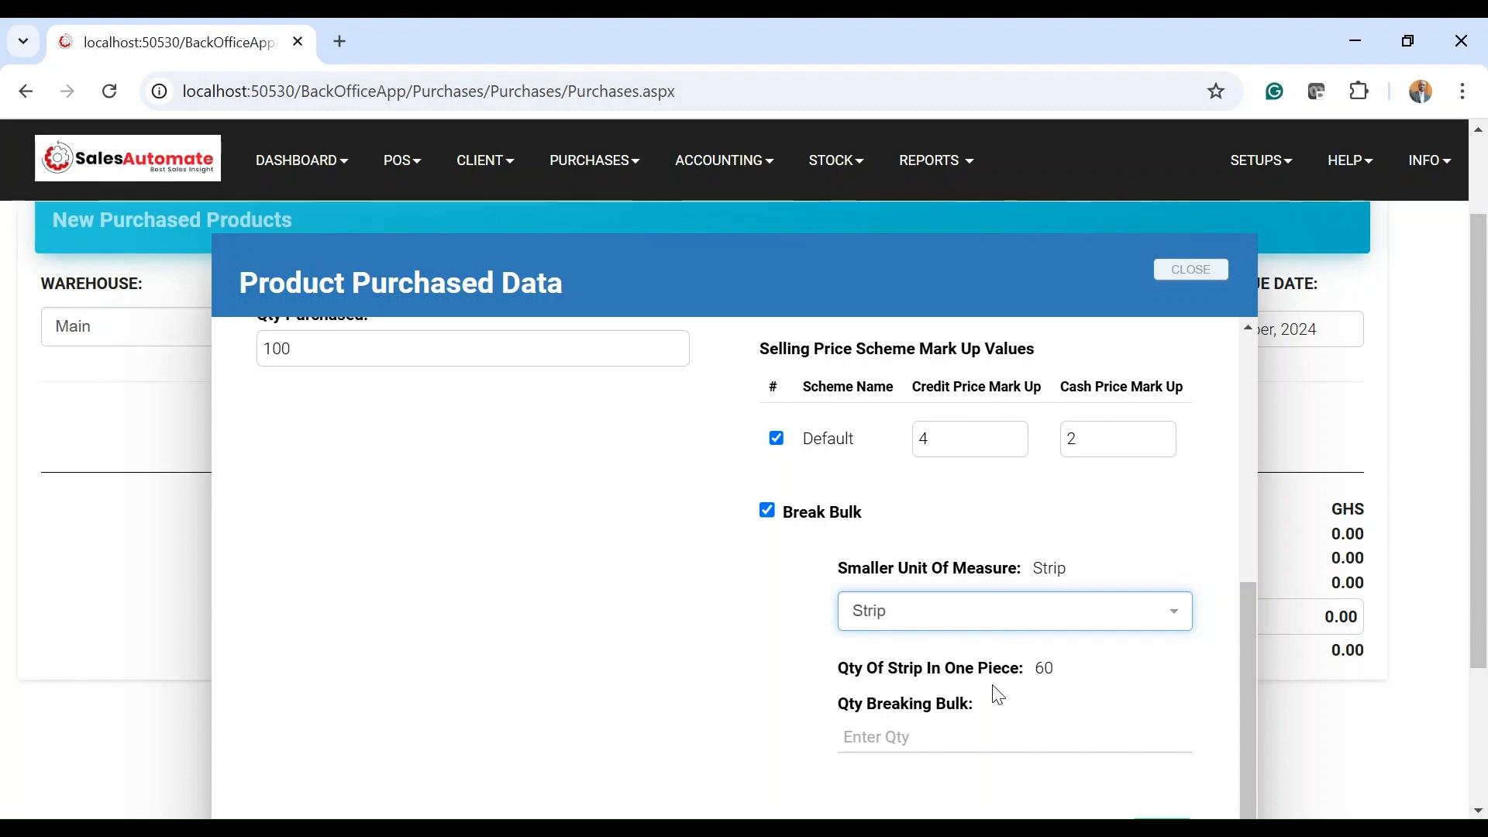
scroll(558, 593, up, 4)
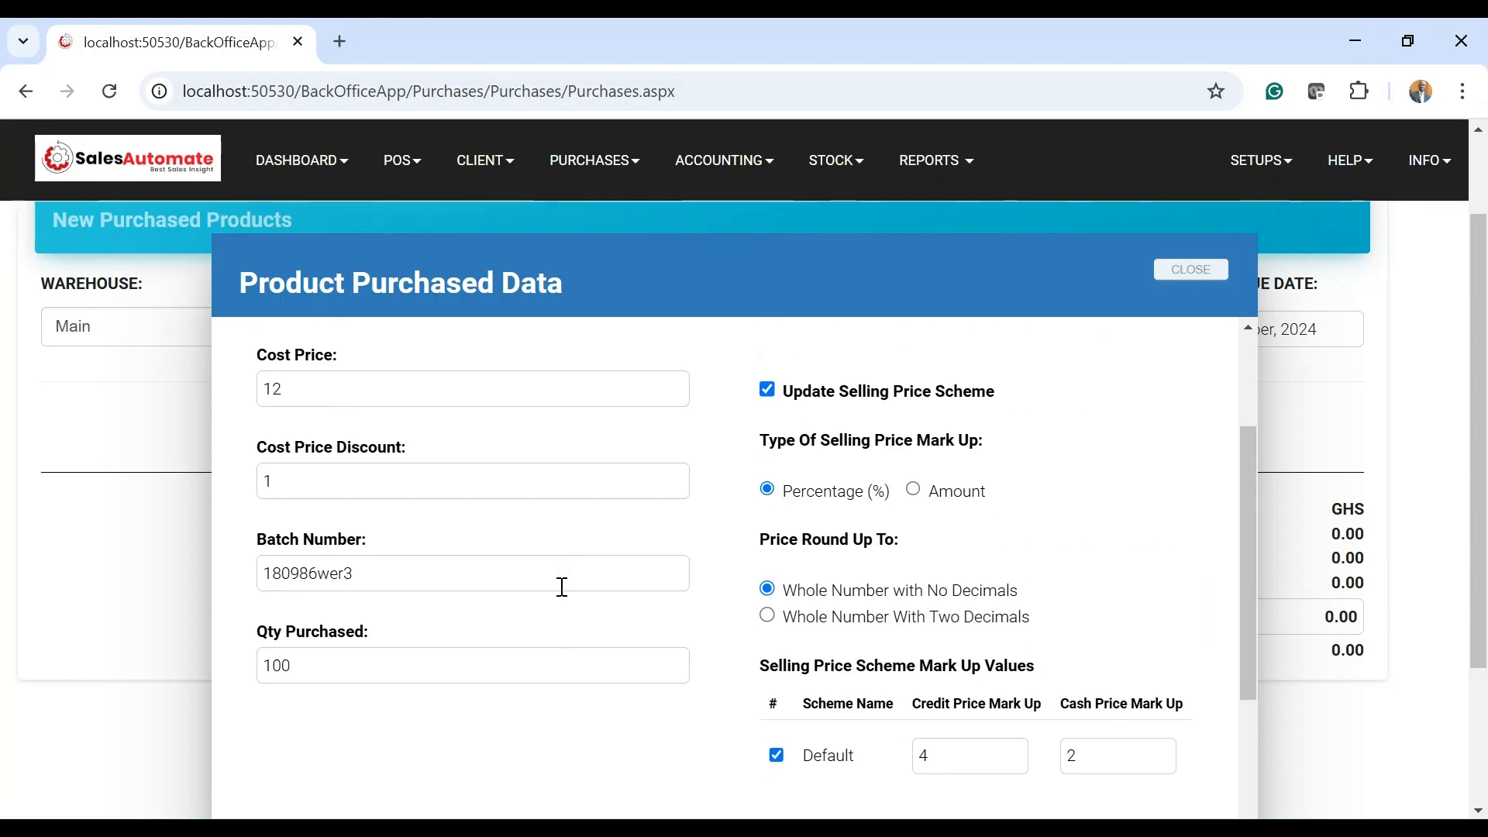
scroll(558, 589, down, 2)
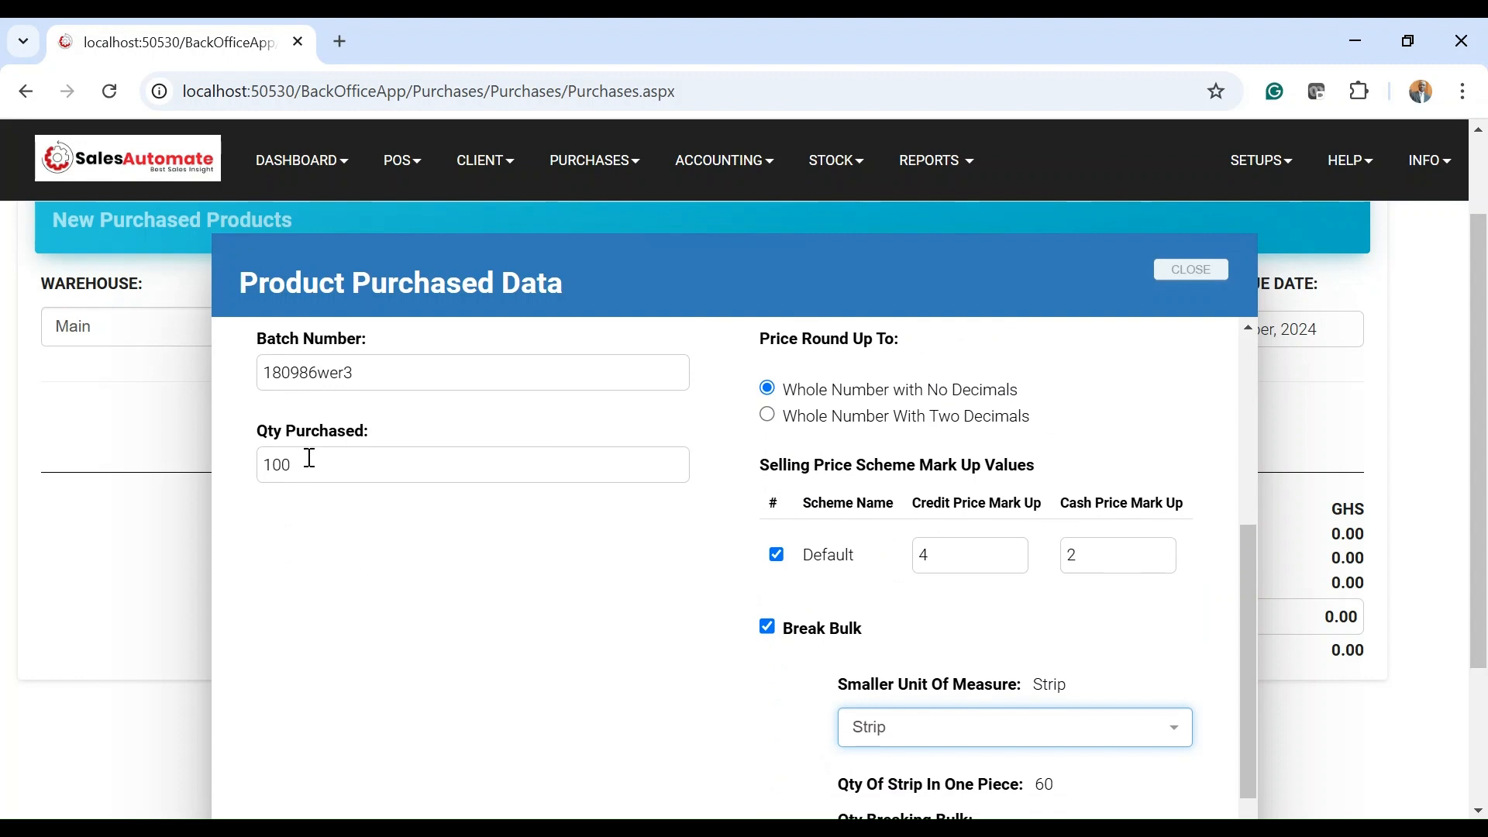
scroll(747, 648, down, 2)
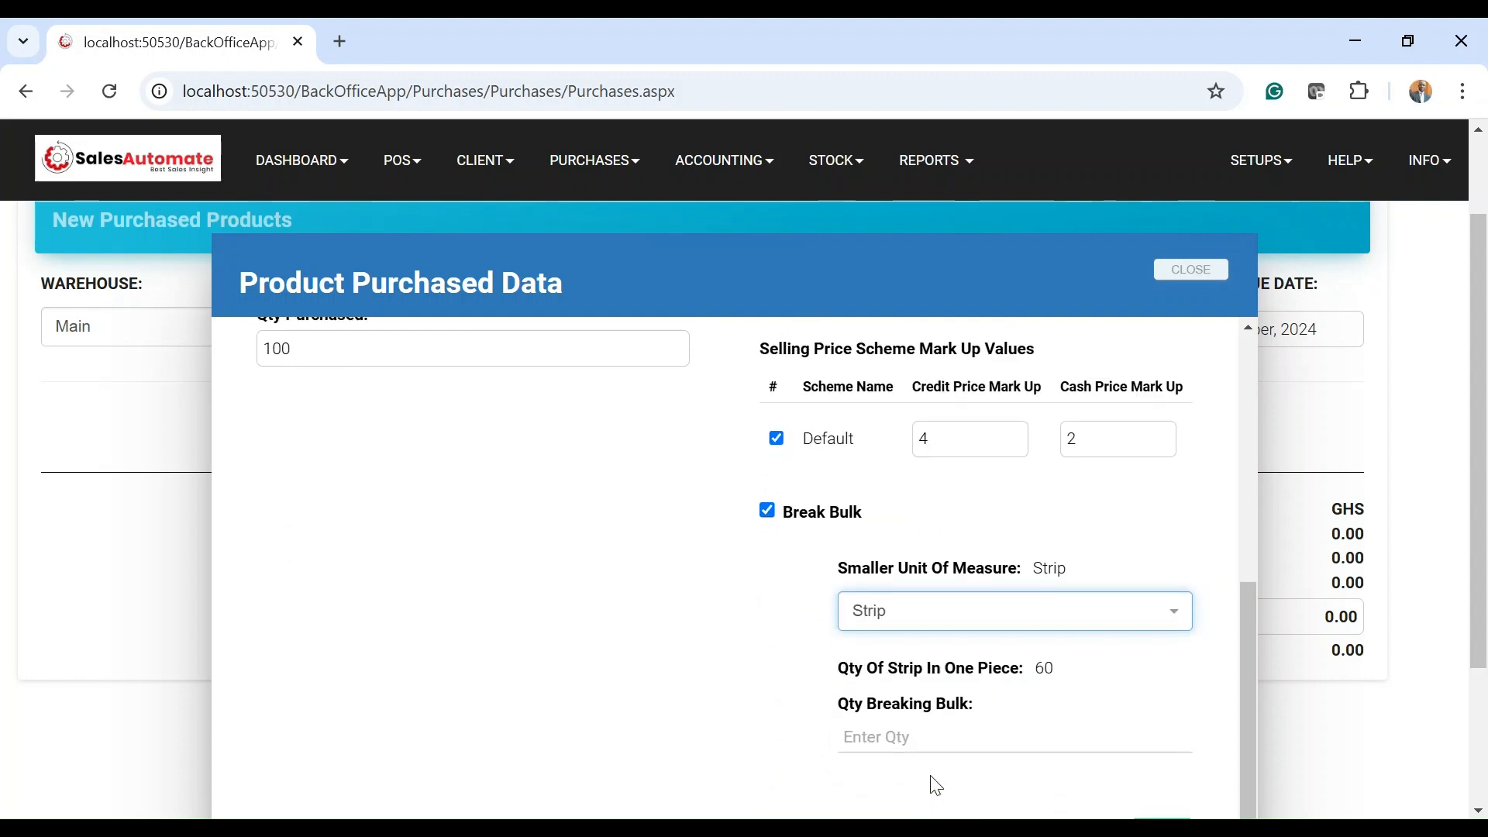
click(930, 731)
text(1)
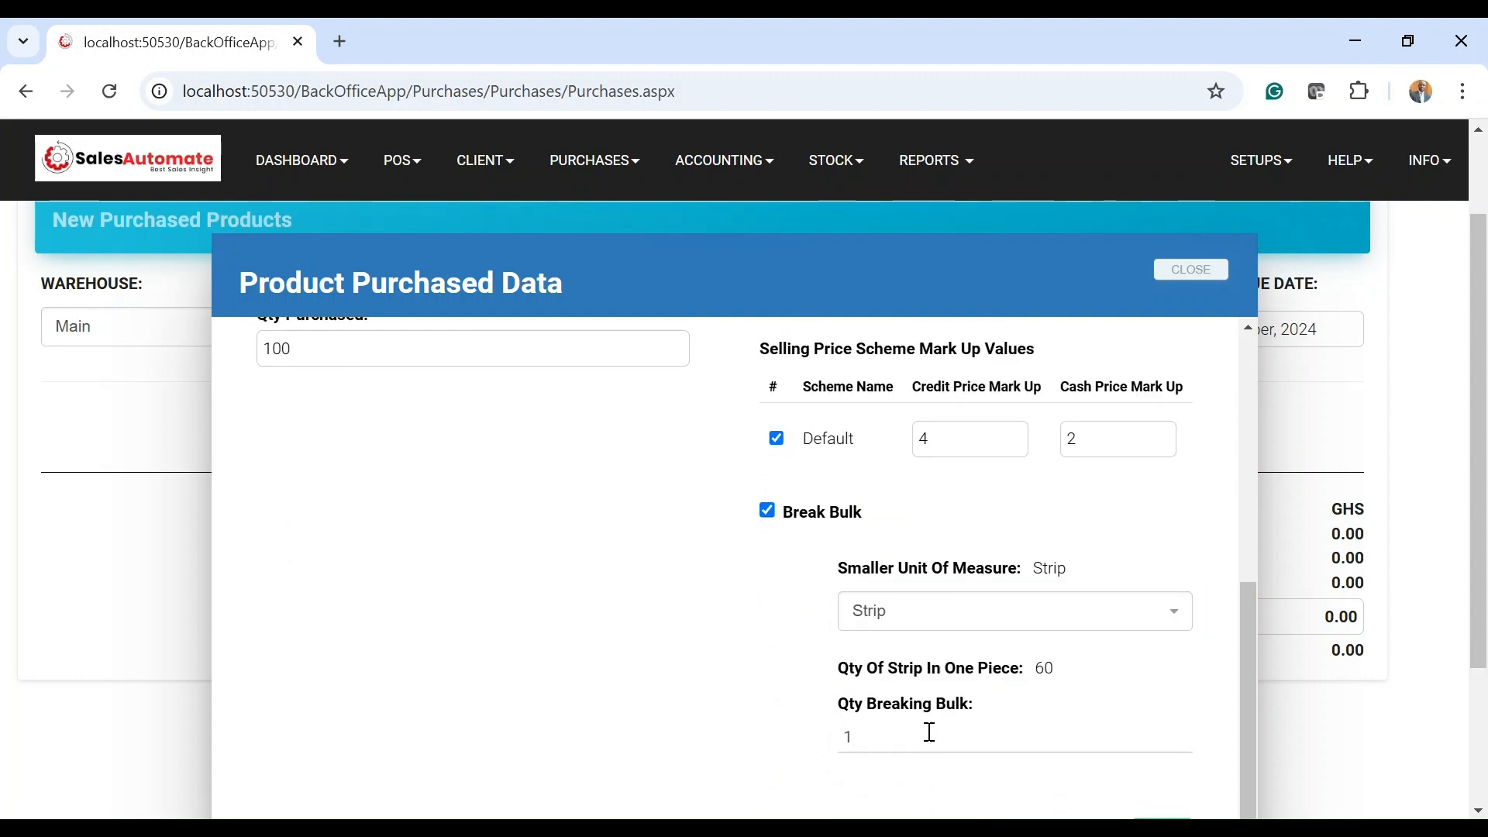
text(0)
scroll(883, 742, down, 3)
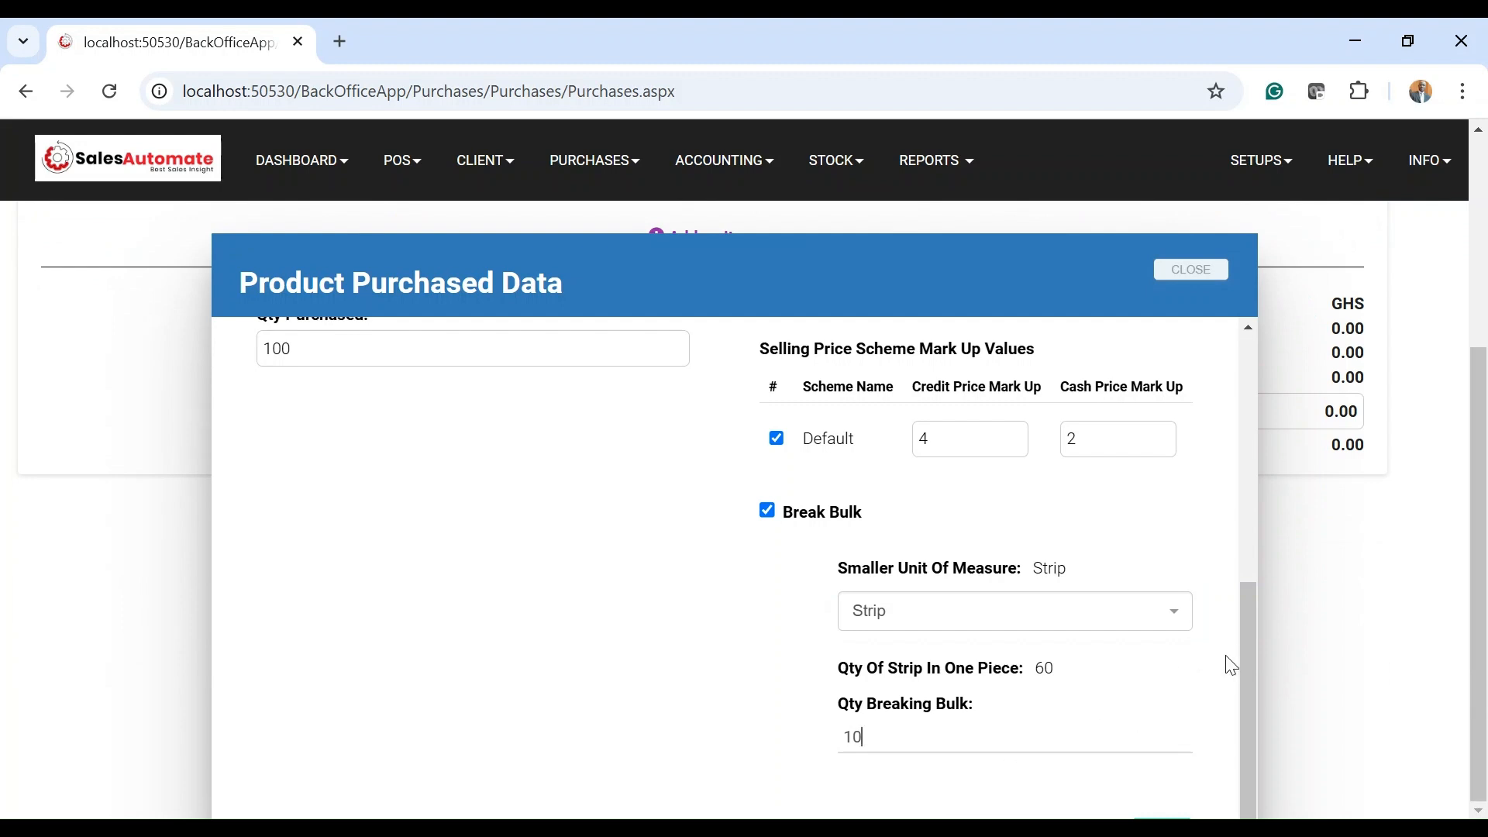
Add the completed Banbinana - Piece item to the purchase and close the product purchased data form
scroll(1212, 674, down, 1)
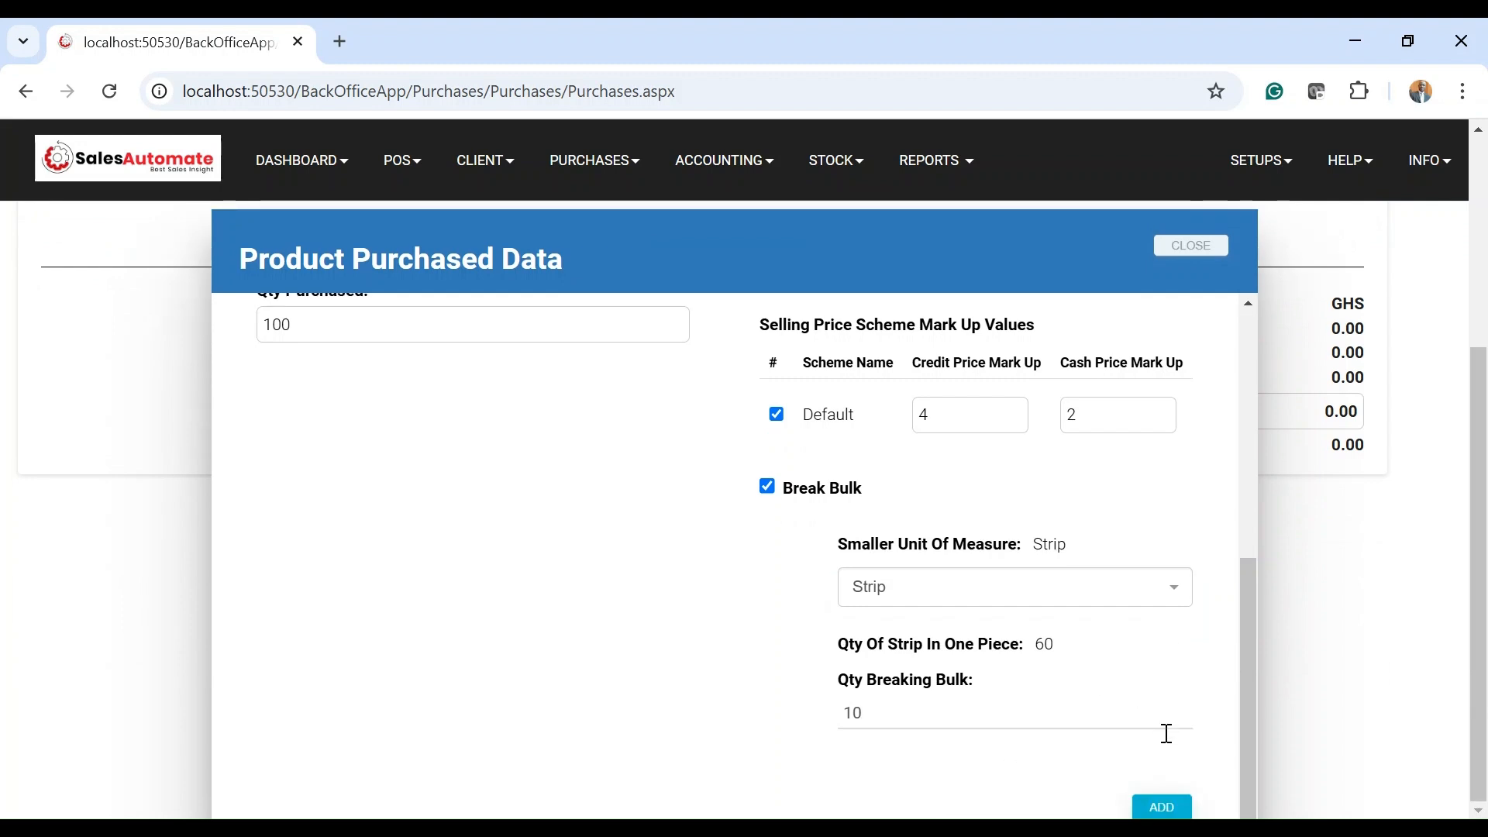
click(1162, 808)
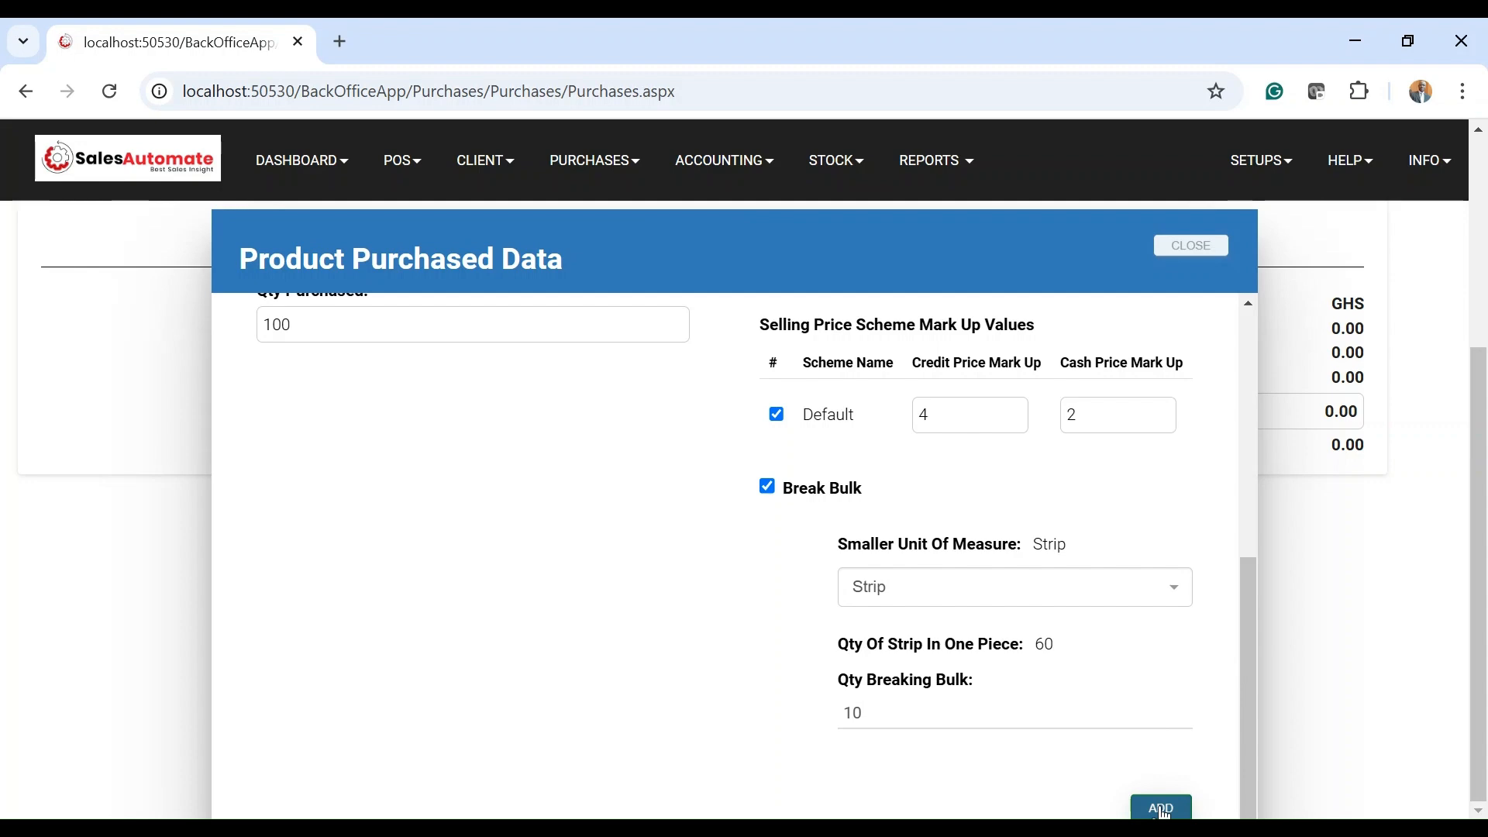
click(1161, 810)
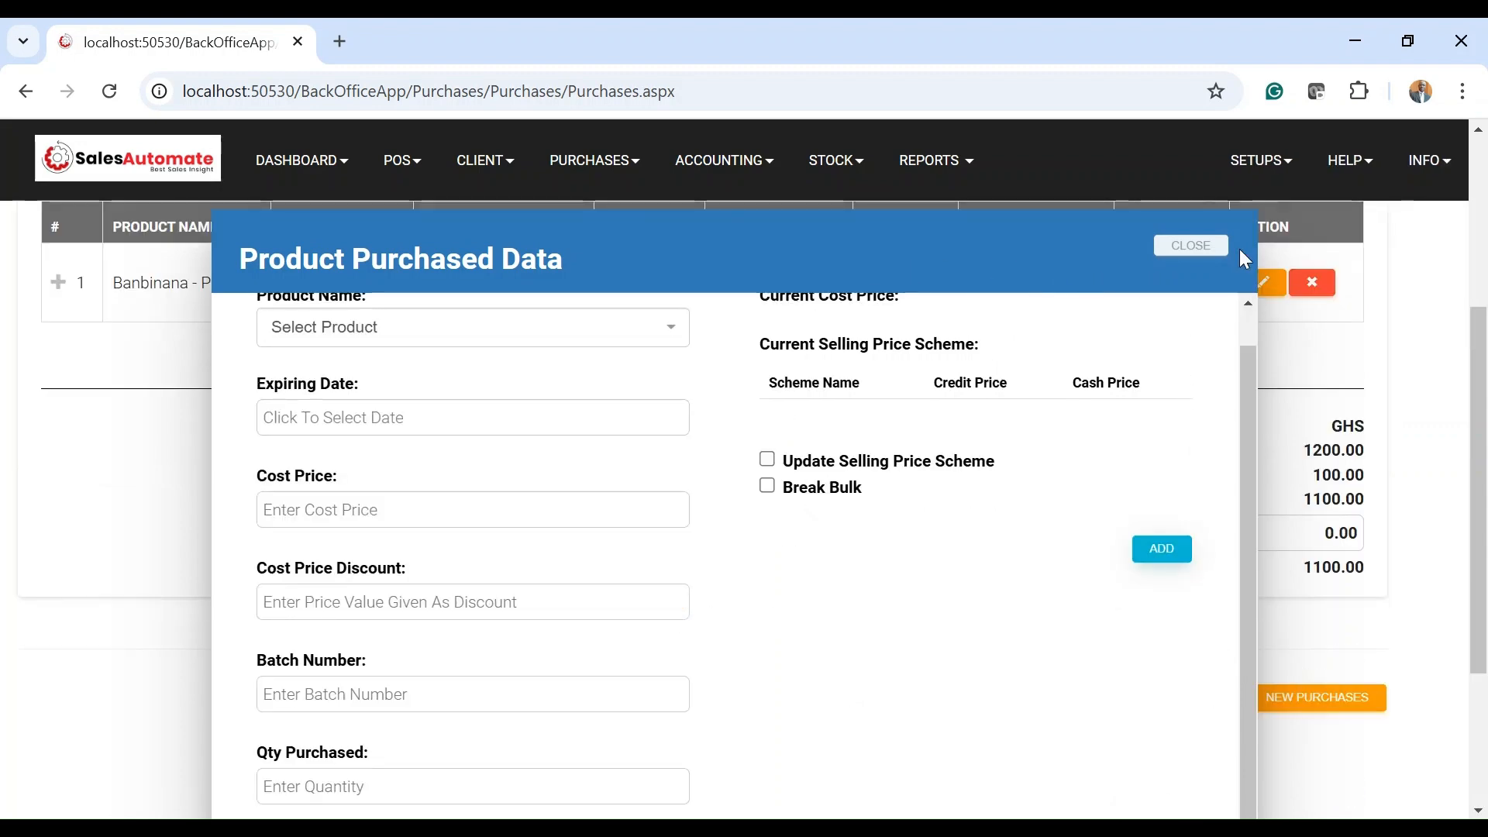
click(1194, 248)
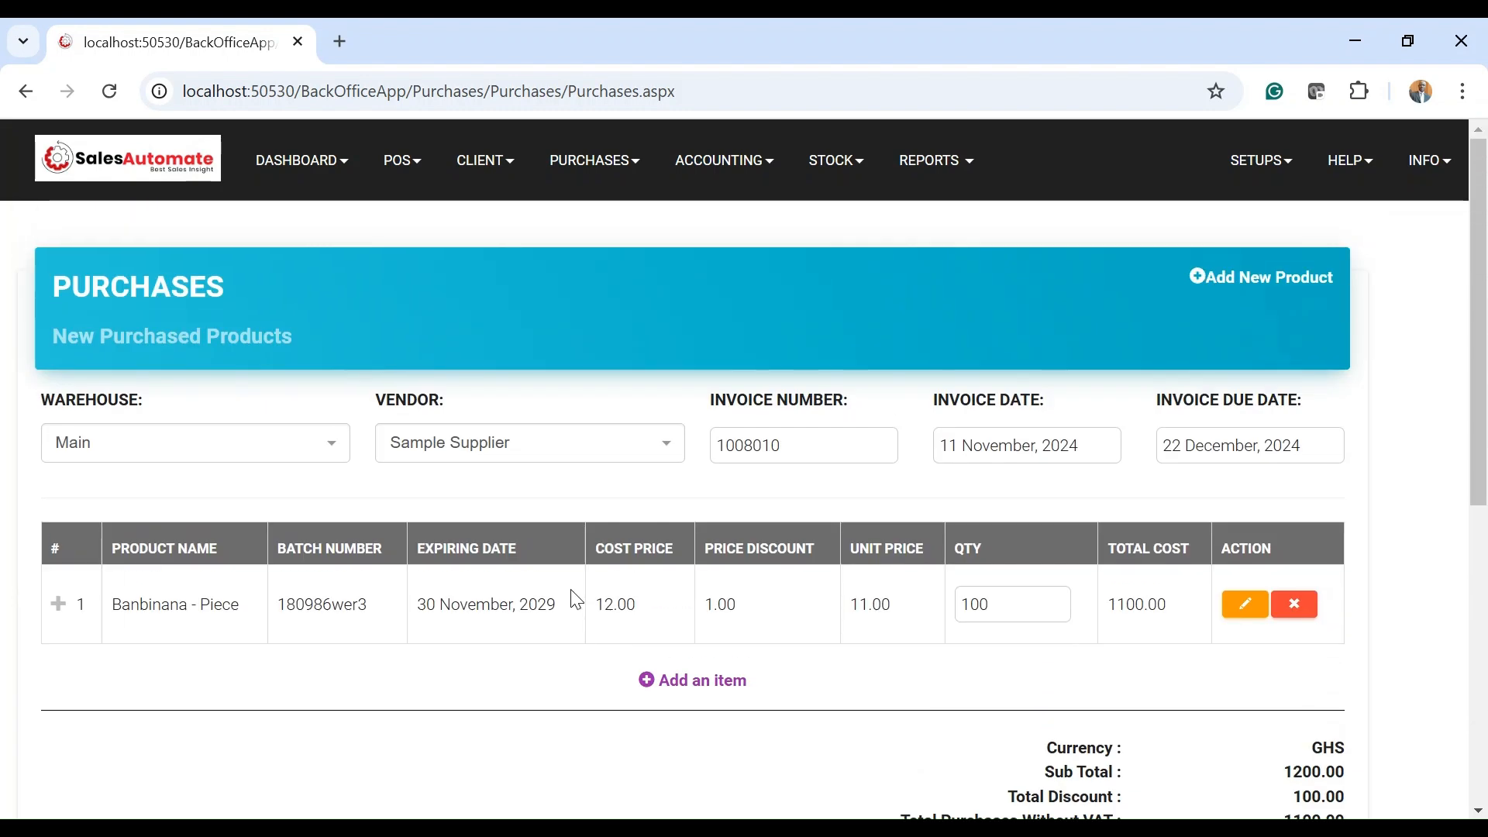
scroll(591, 598, down, 1)
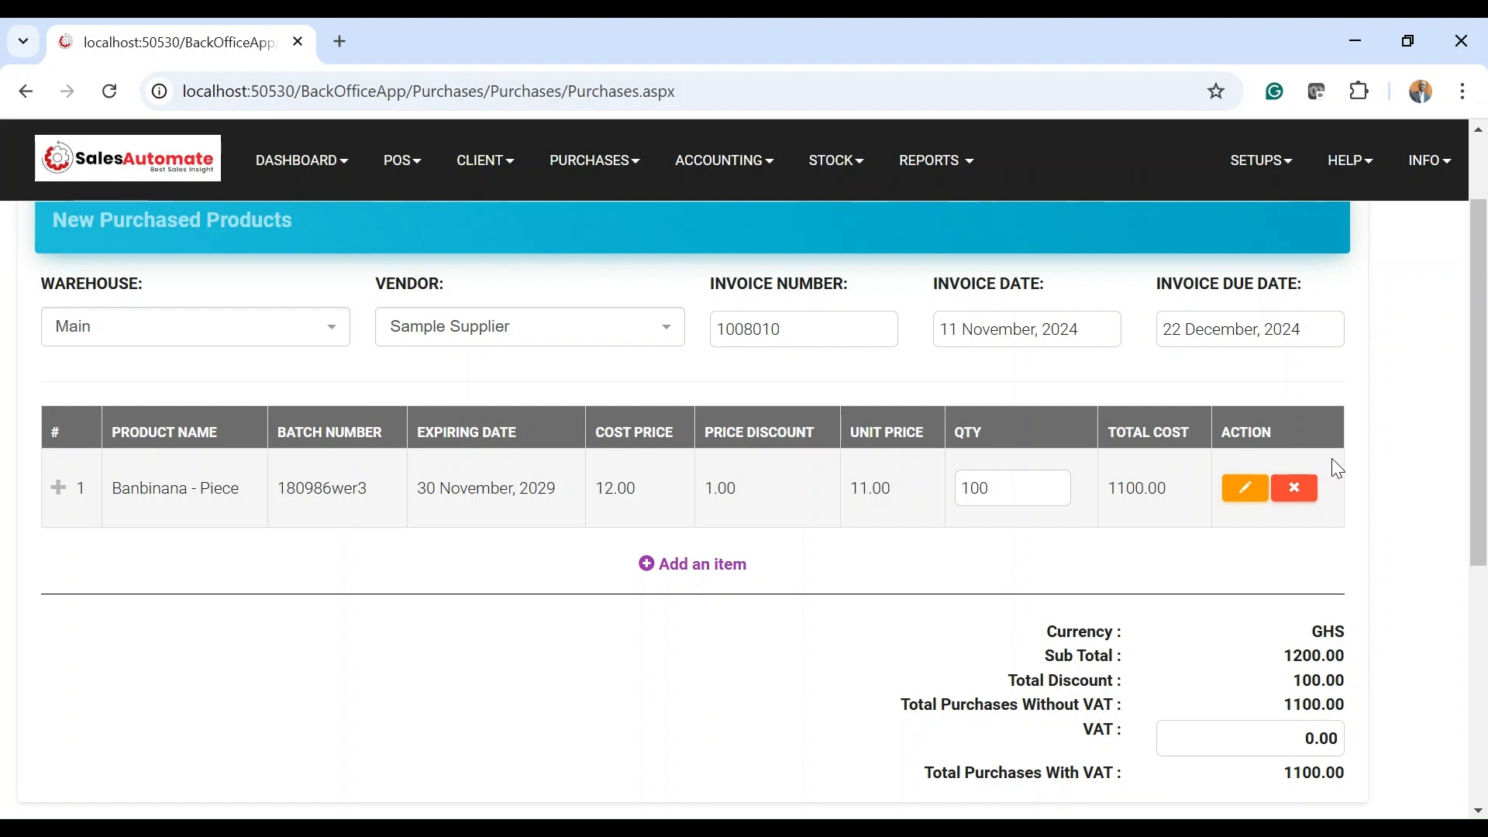
scroll(1379, 504, down, 1)
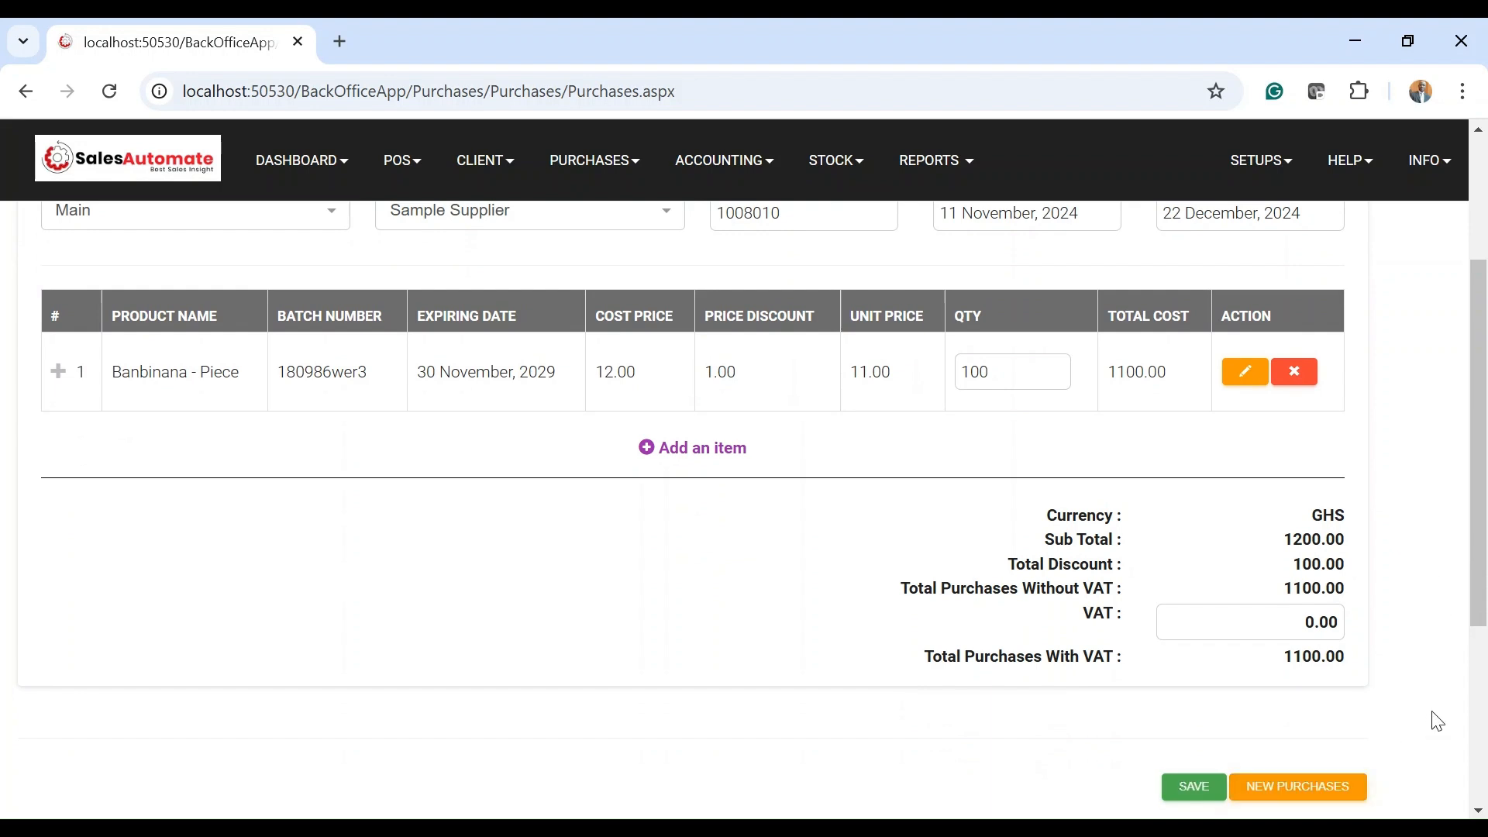
scroll(944, 711, up, 1)
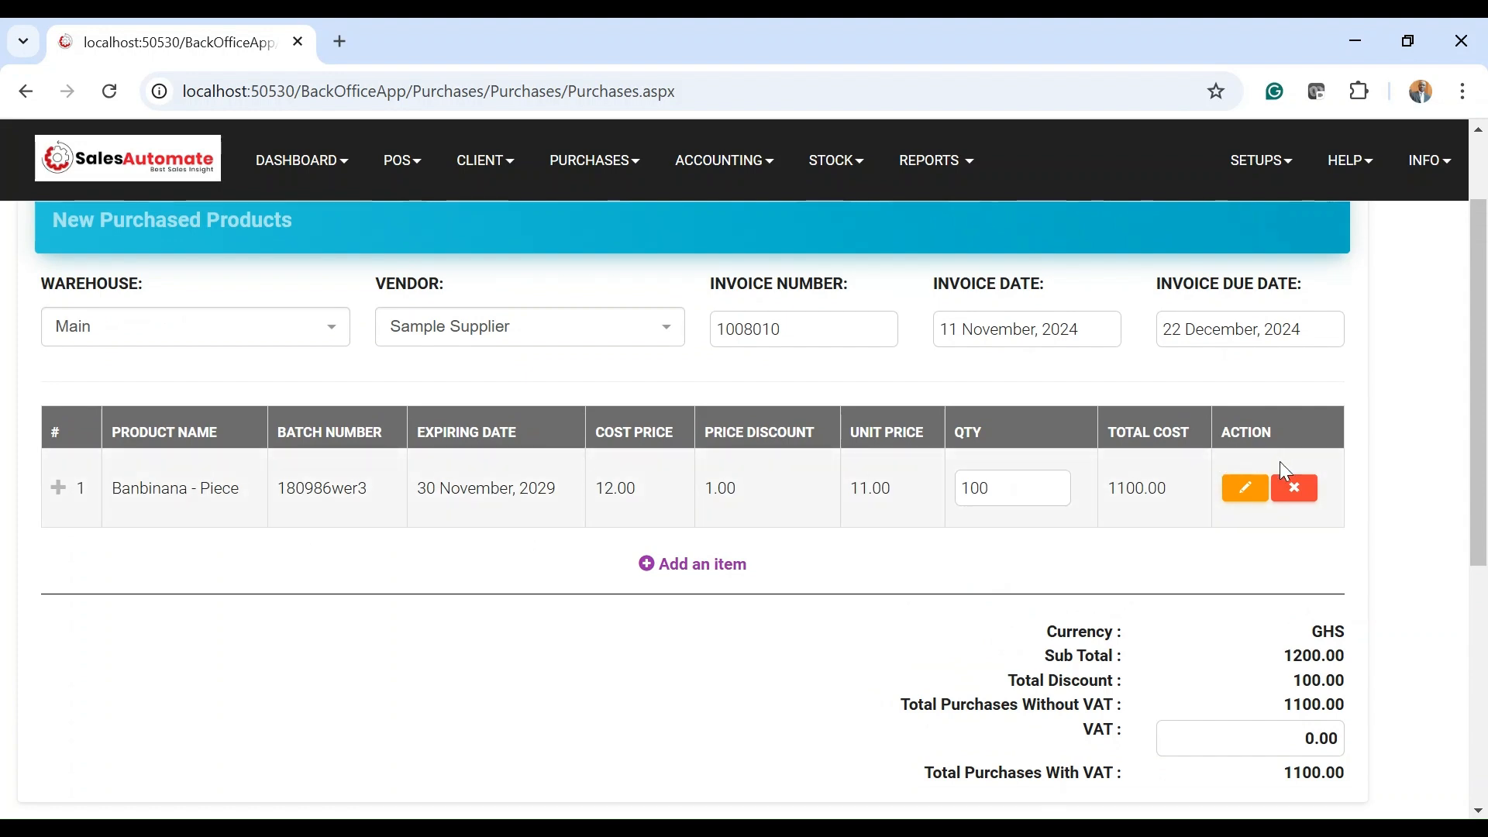
Reopen the Banbinana - Piece item for editing and set the Default scheme's credit price mark-up to 5 and cash price mark-up to 3
click(1253, 501)
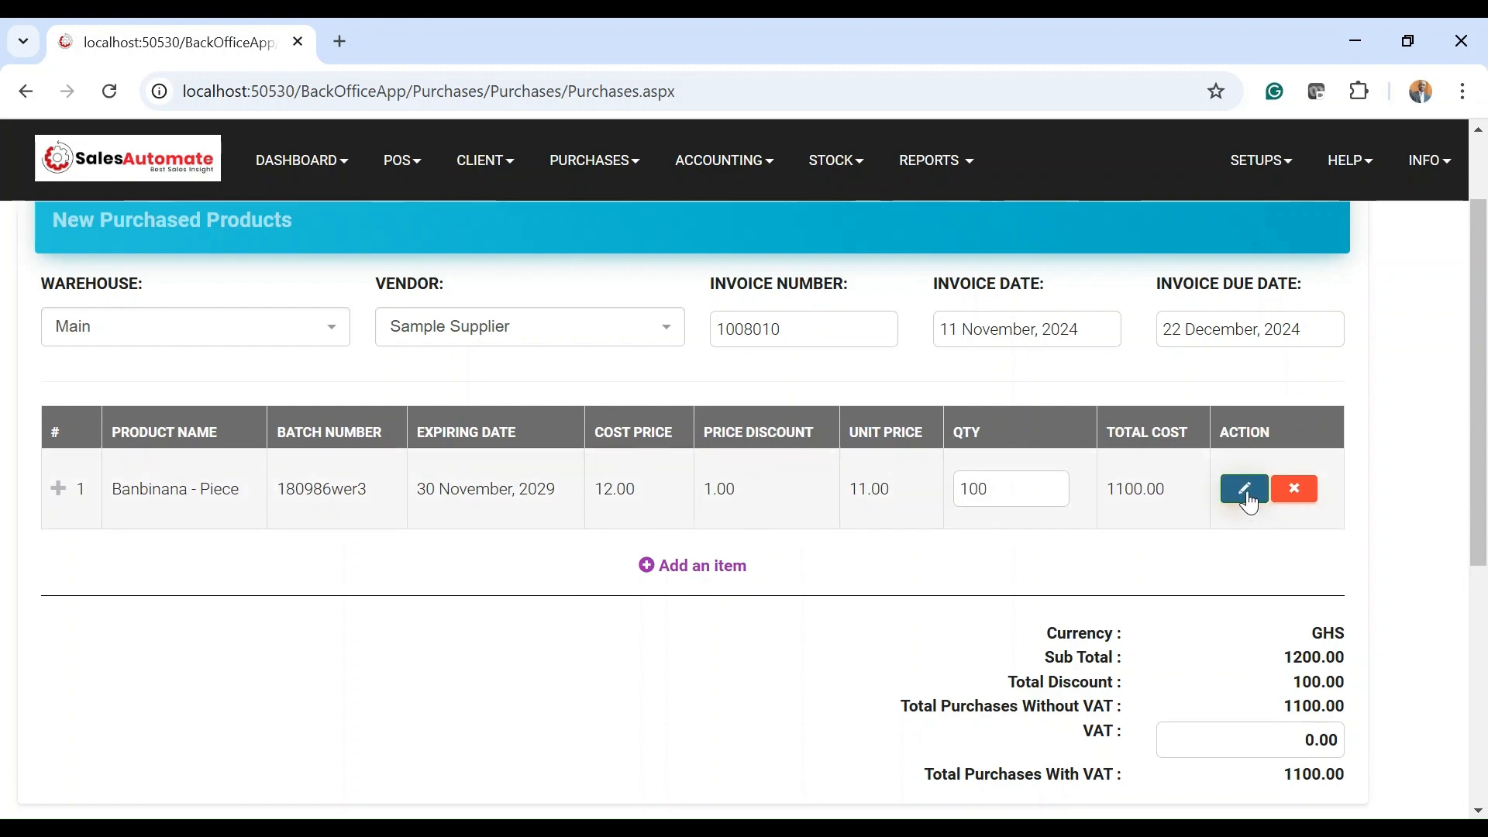
scroll(1210, 507, down, 3)
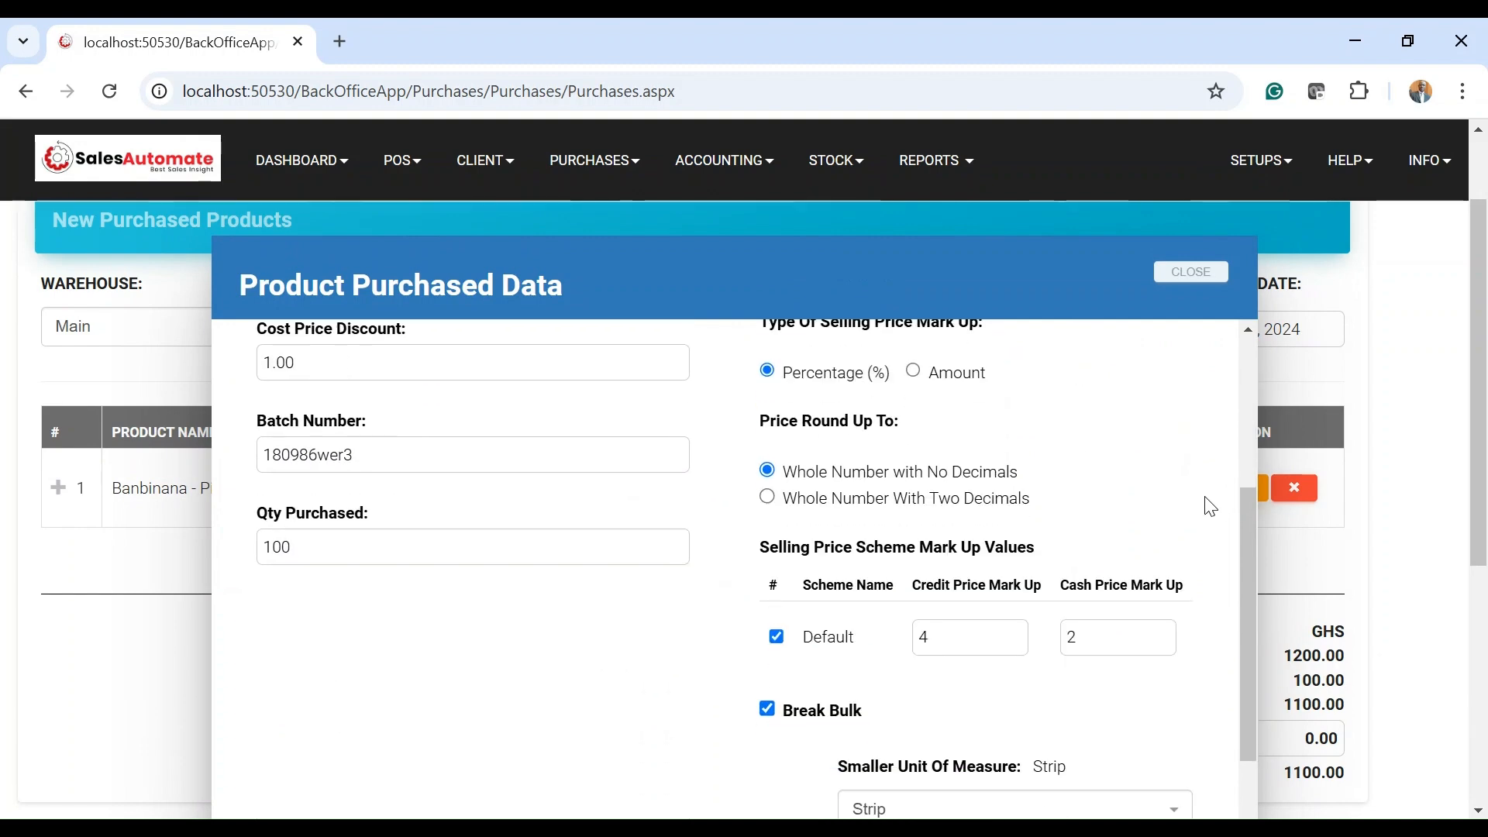
scroll(1209, 506, down, 5)
scroll(1105, 515, up, 5)
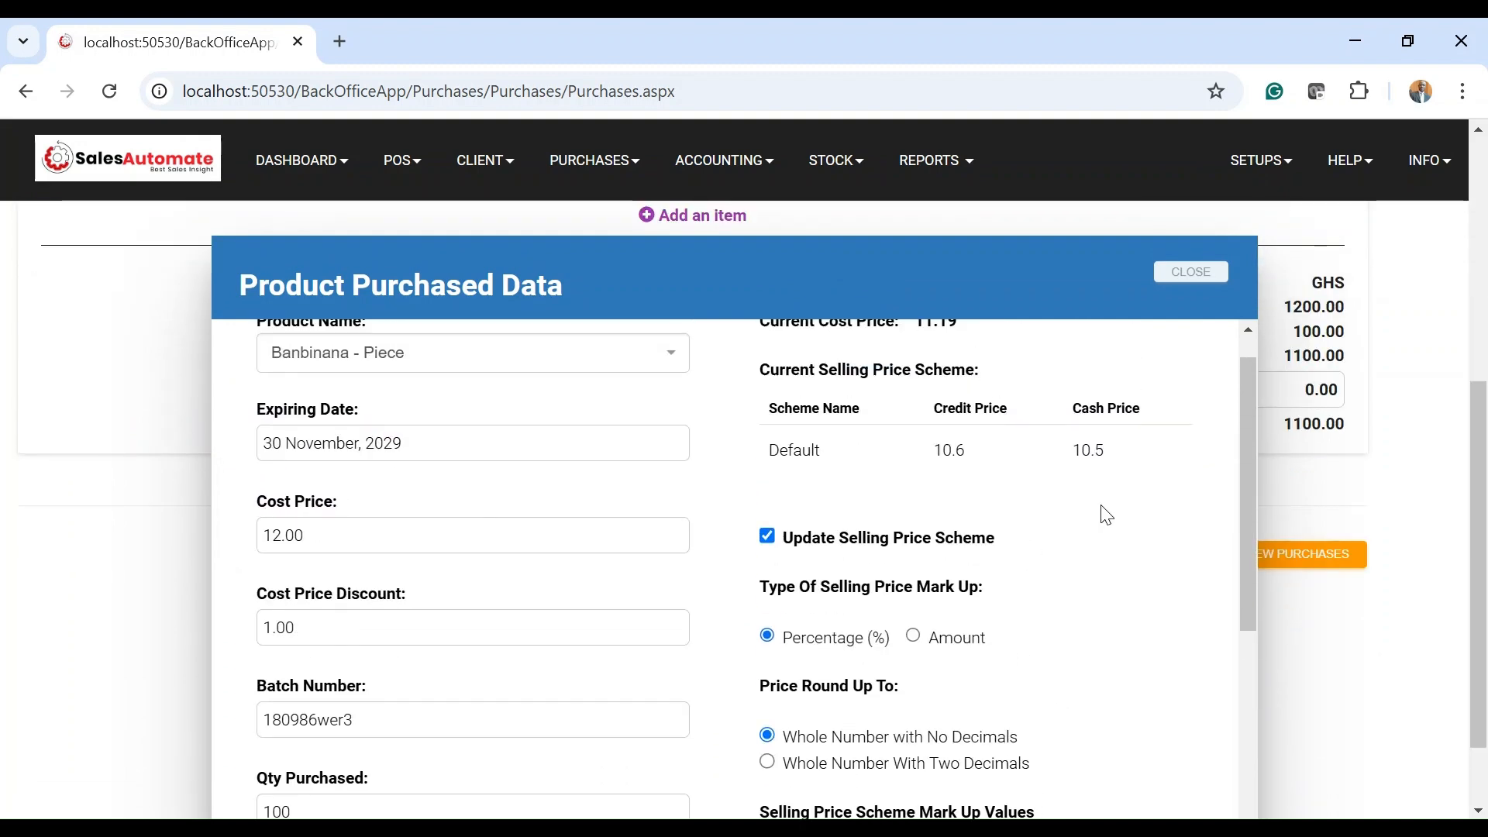
scroll(1107, 515, up, 1)
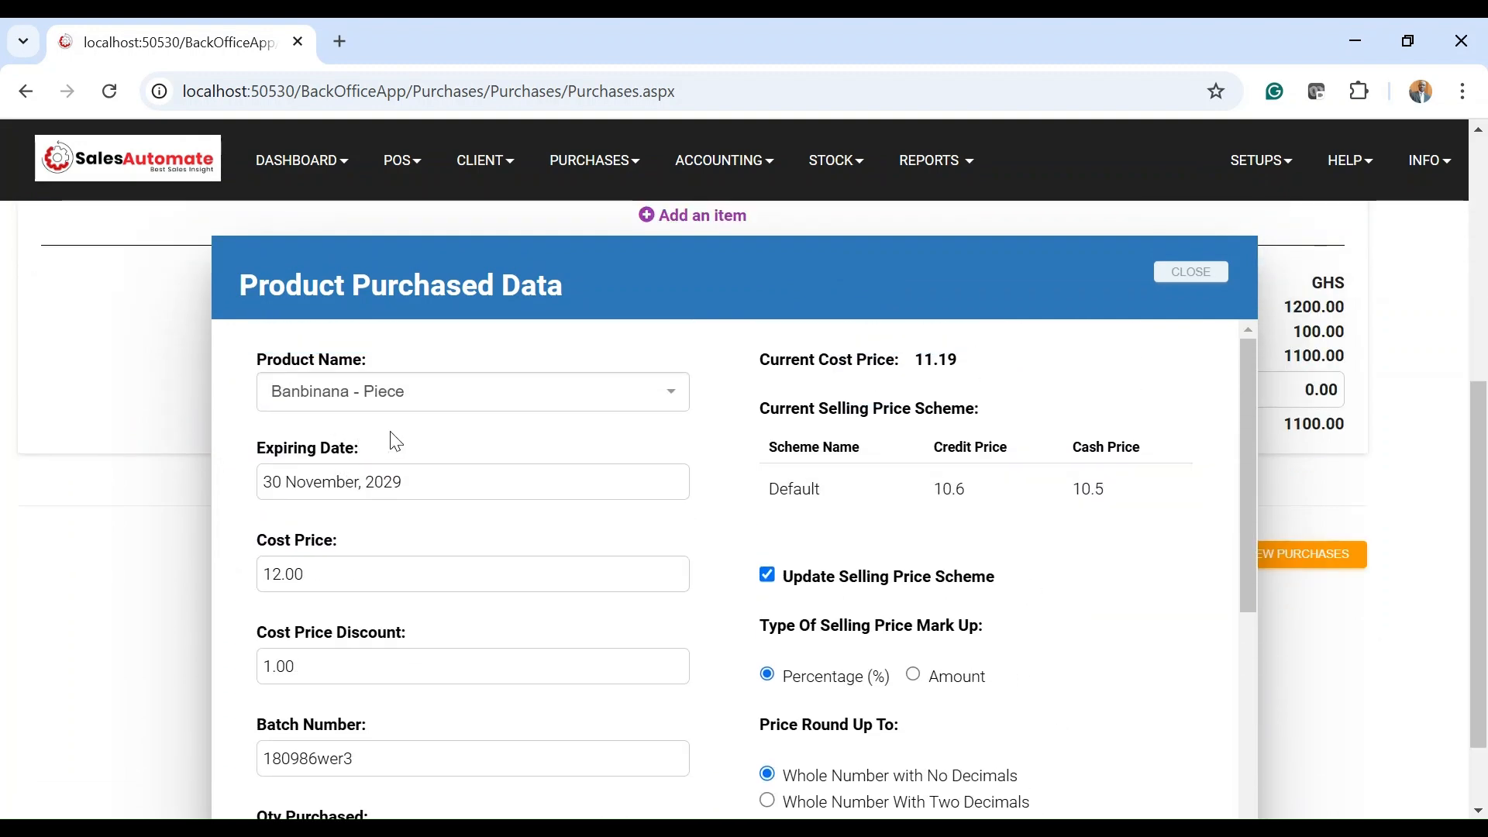
scroll(396, 441, down, 5)
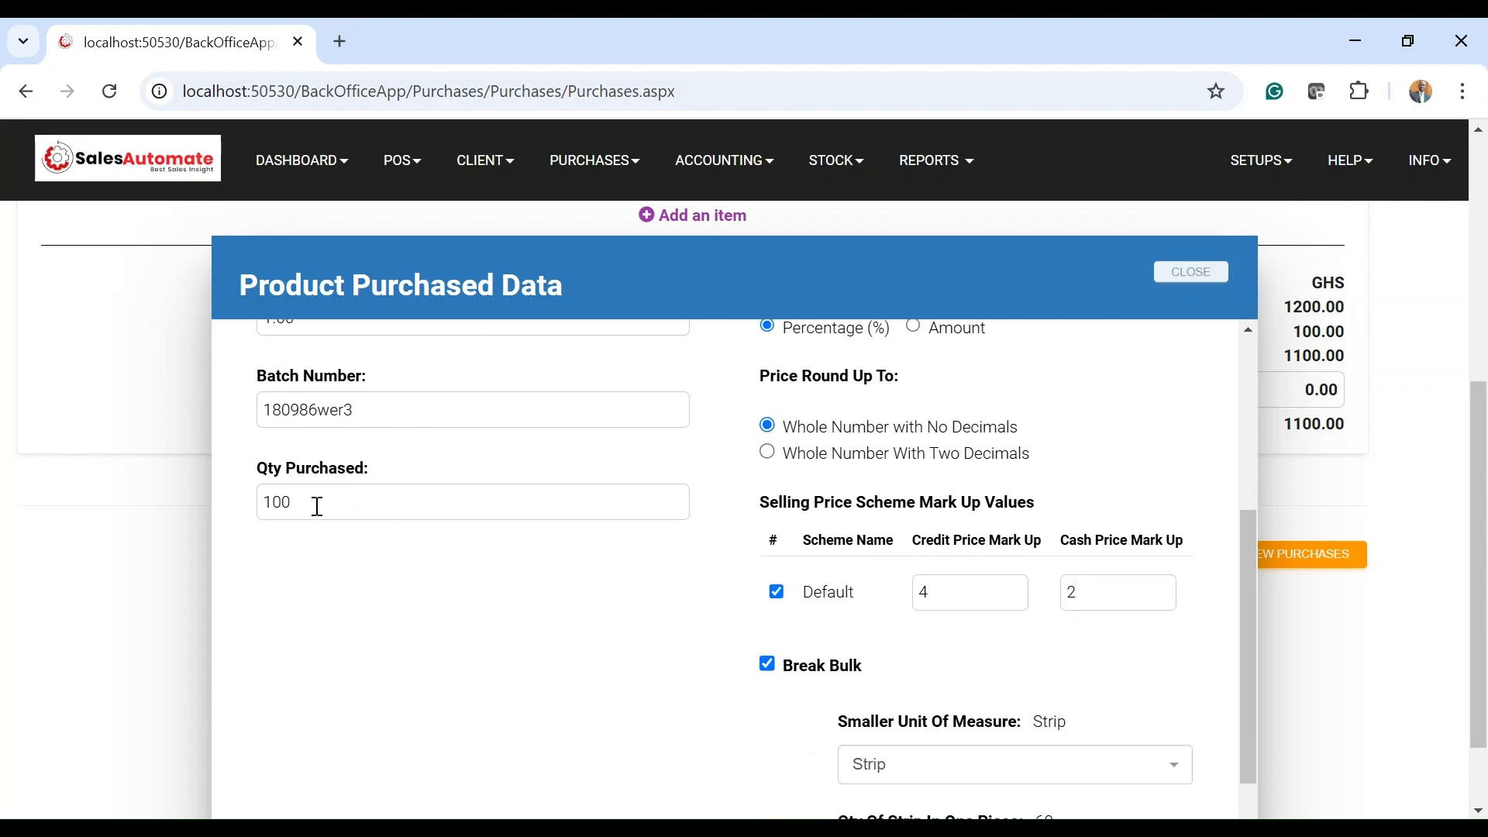
double_click(956, 609)
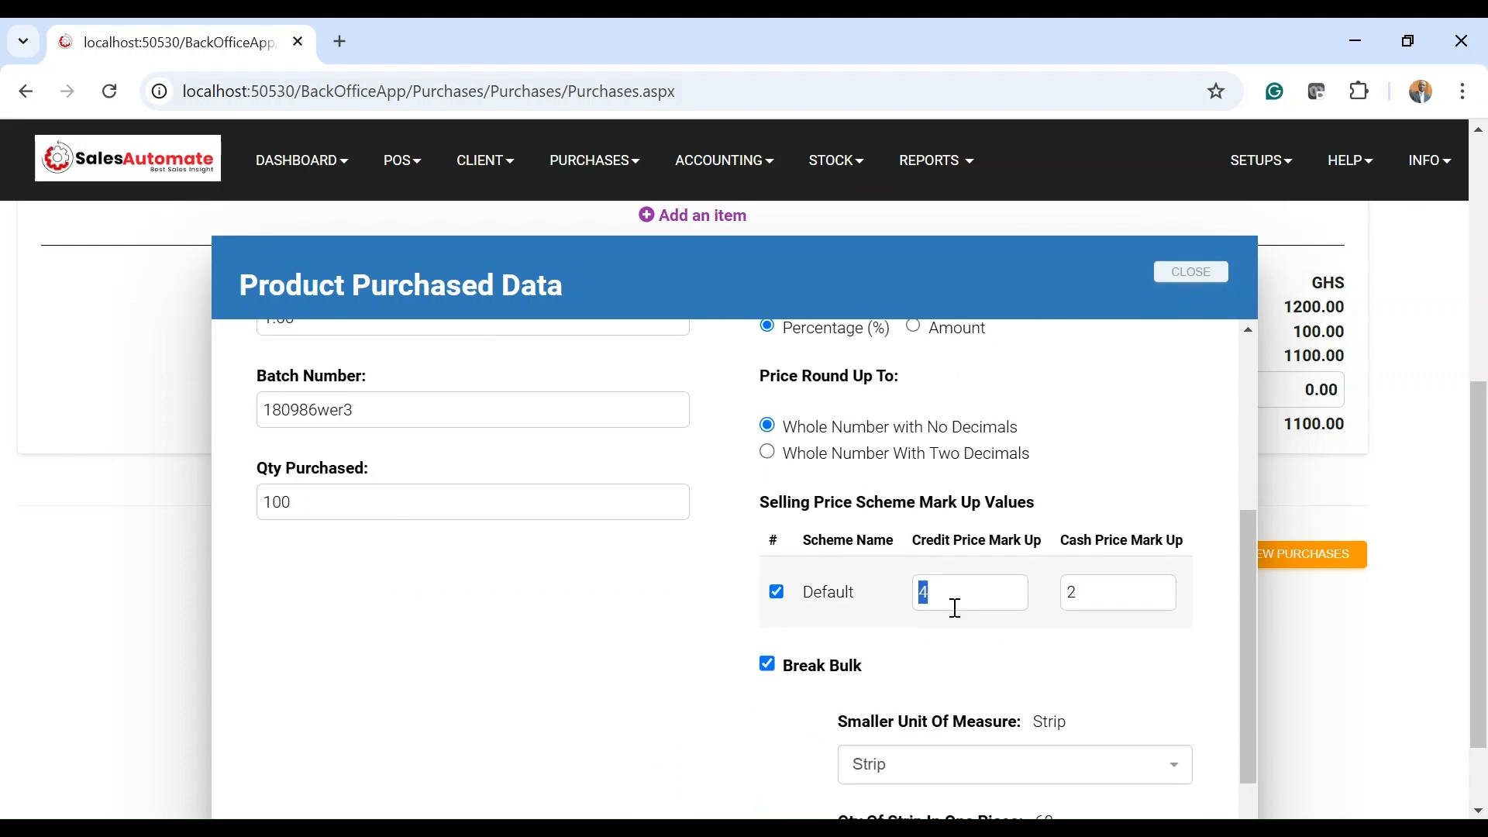
text(5)
double_click(1112, 594)
text(3)
Add the item with its revised mark-ups back to the purchase and close the product purchased data form
scroll(1113, 593, down, 2)
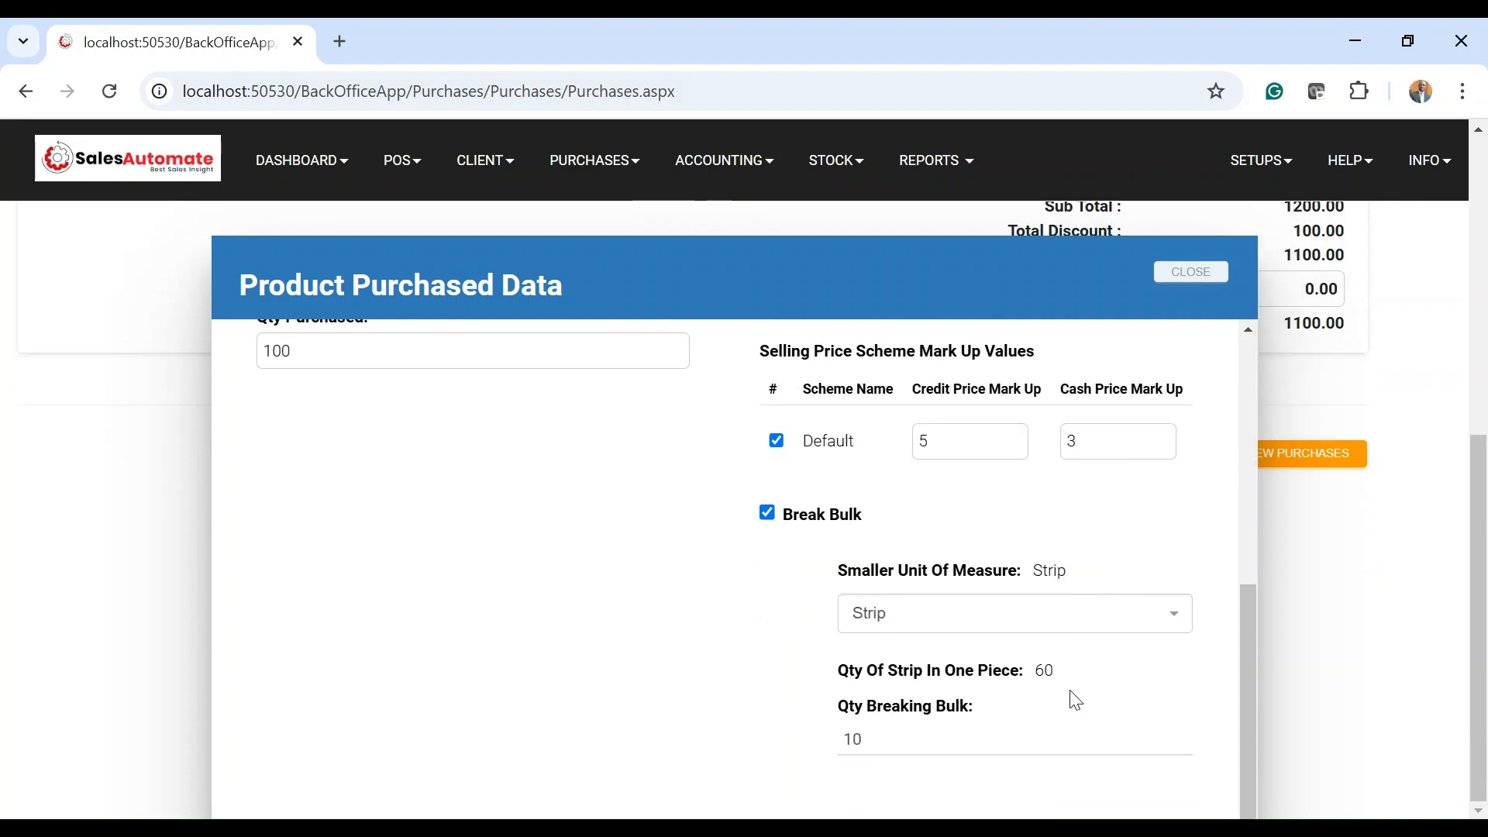
double_click(1010, 734)
scroll(1009, 741, down, 1)
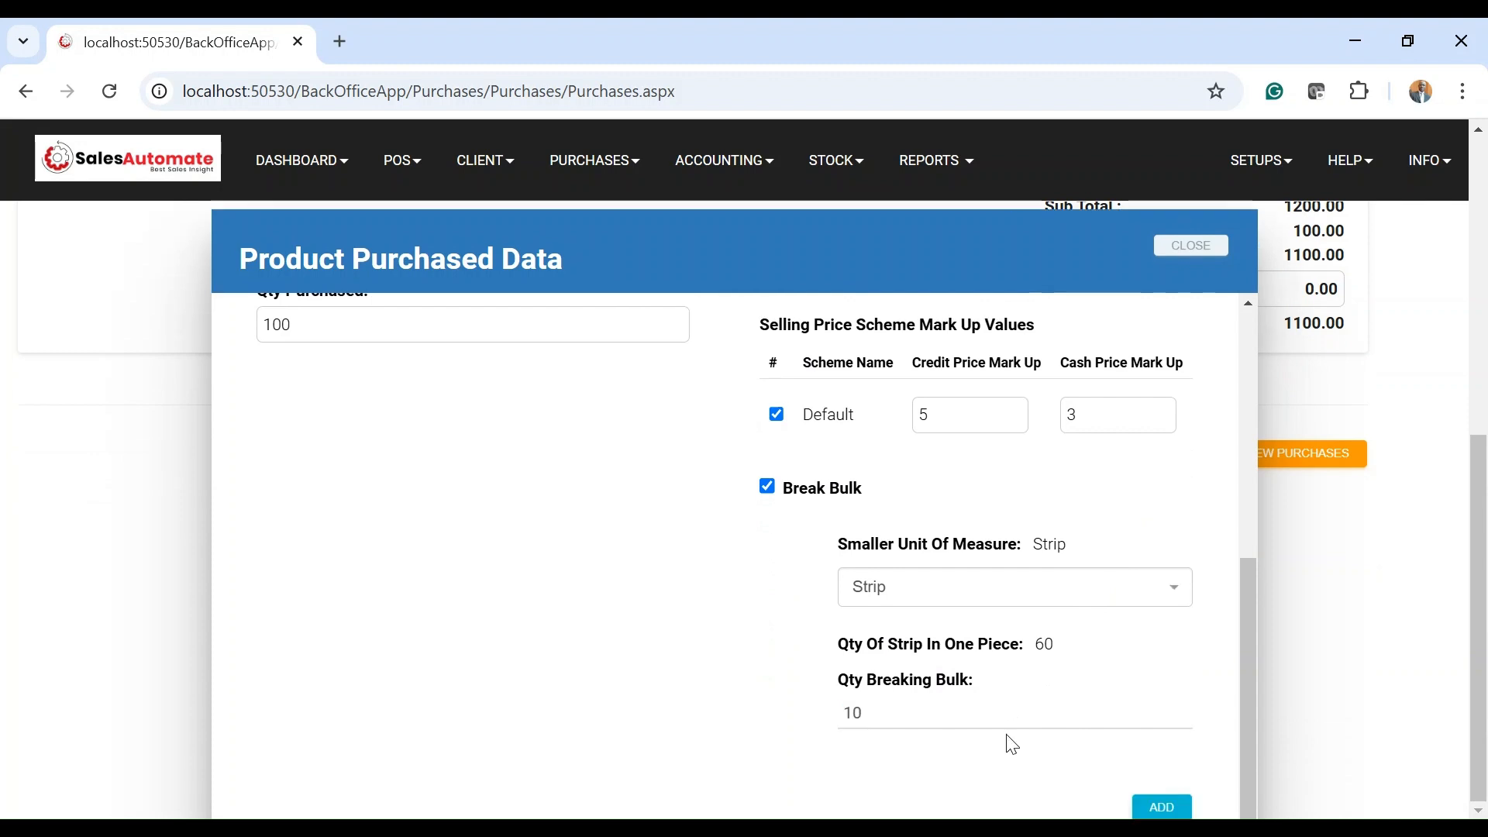
click(1162, 808)
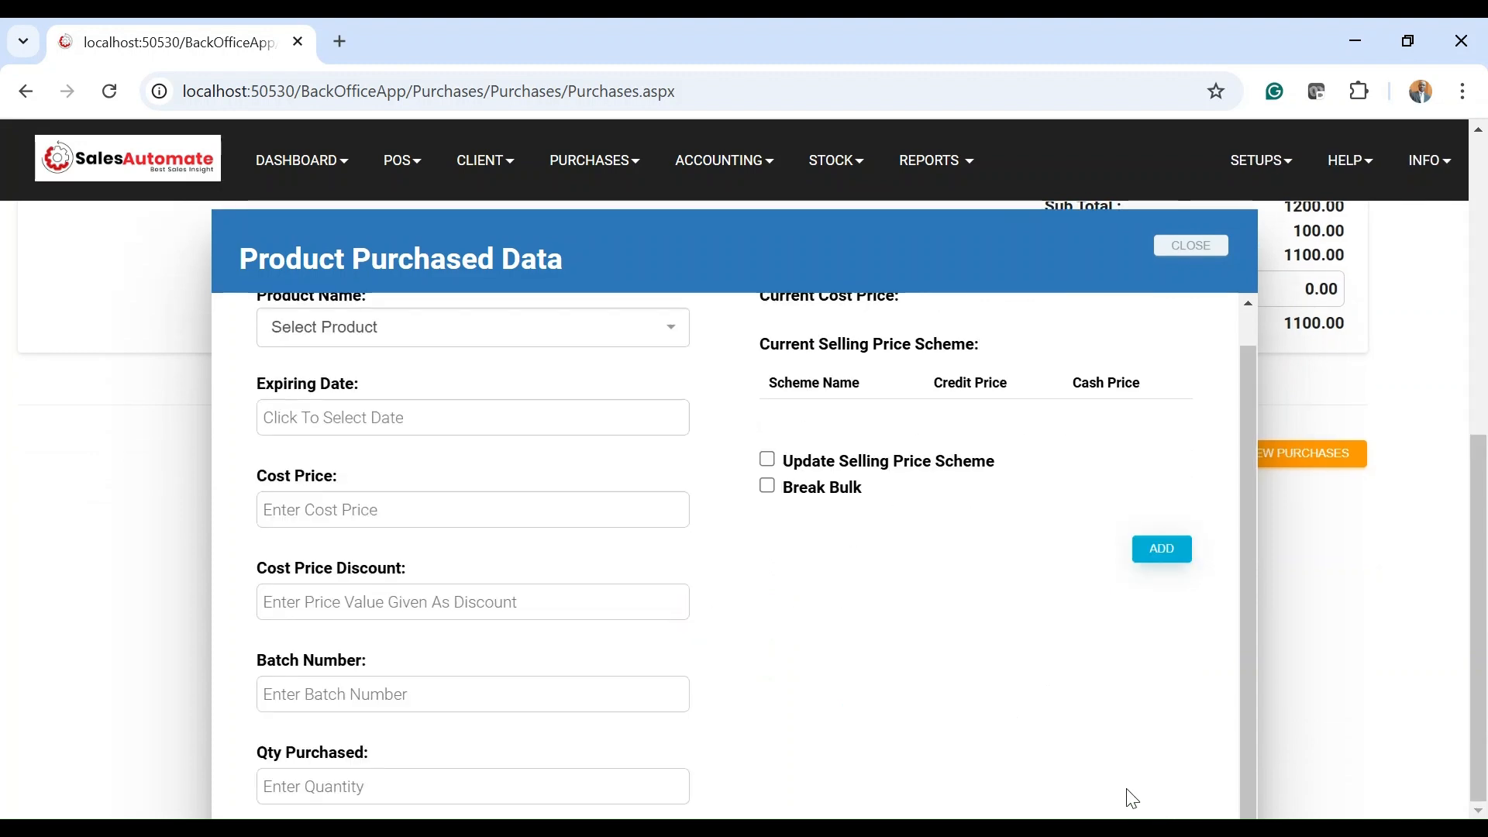
click(1163, 245)
Expand the Banbinana - Piece row to check its mark-up, round-up and break-bulk details, and collapse it again
scroll(856, 416, up, 3)
scroll(855, 416, up, 2)
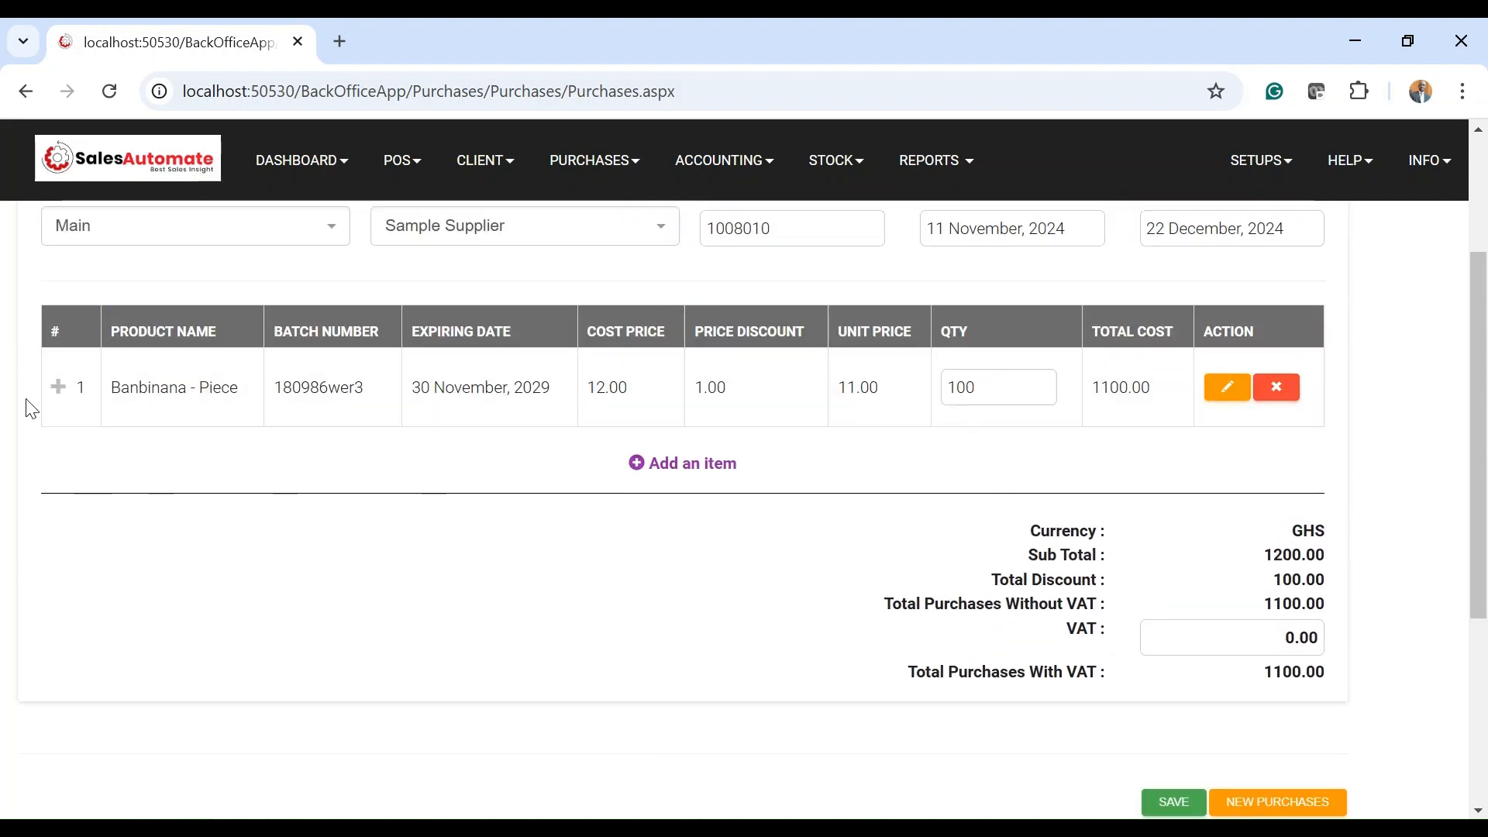
click(62, 392)
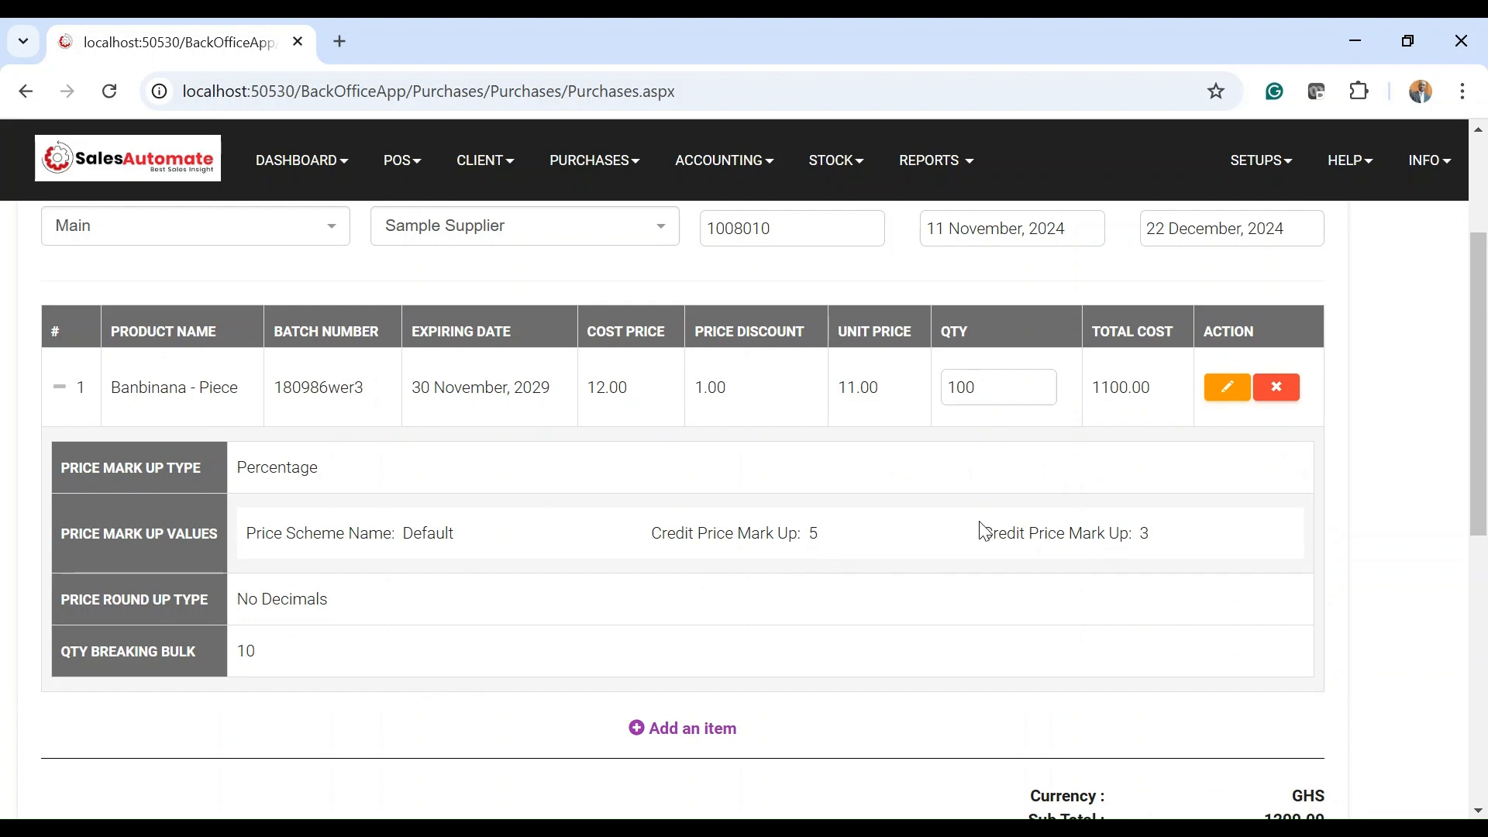
click(60, 386)
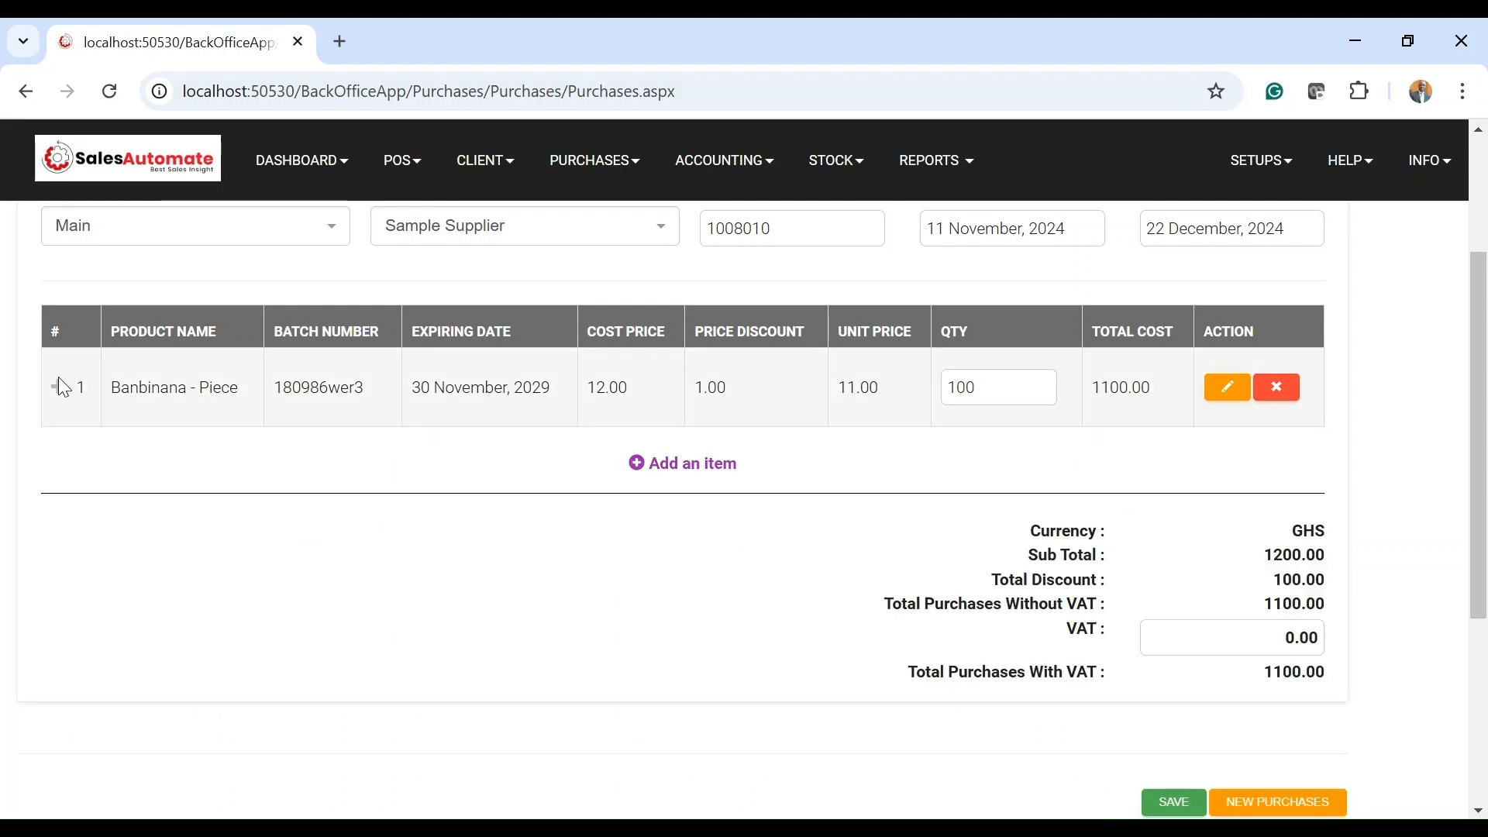
Set the Banbinana - Piece quantity to 200 in the purchase table and change the item's expiring date to 30 November, 2037
double_click(992, 389)
text(200)
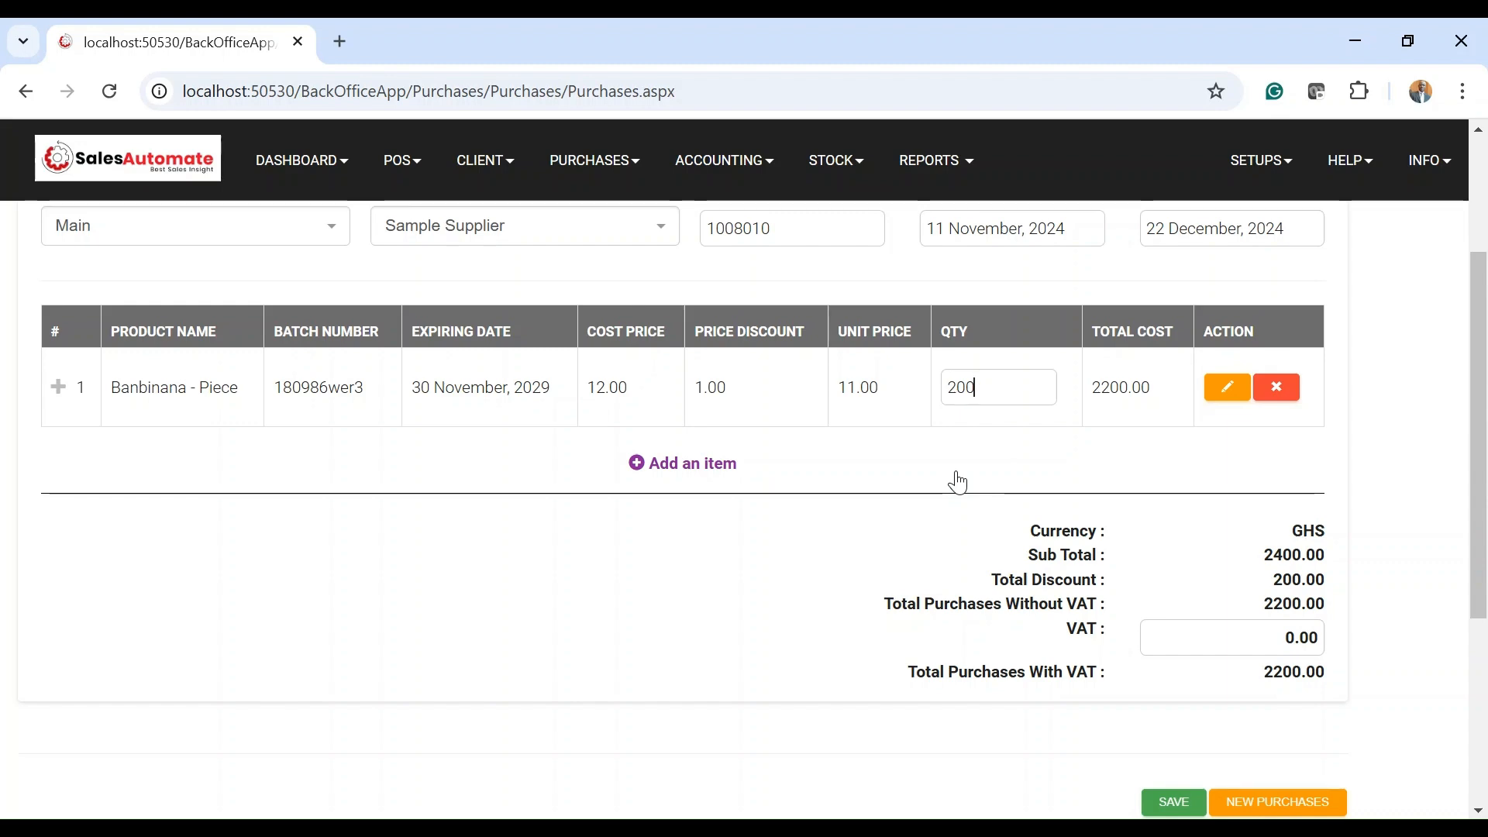
click(1227, 387)
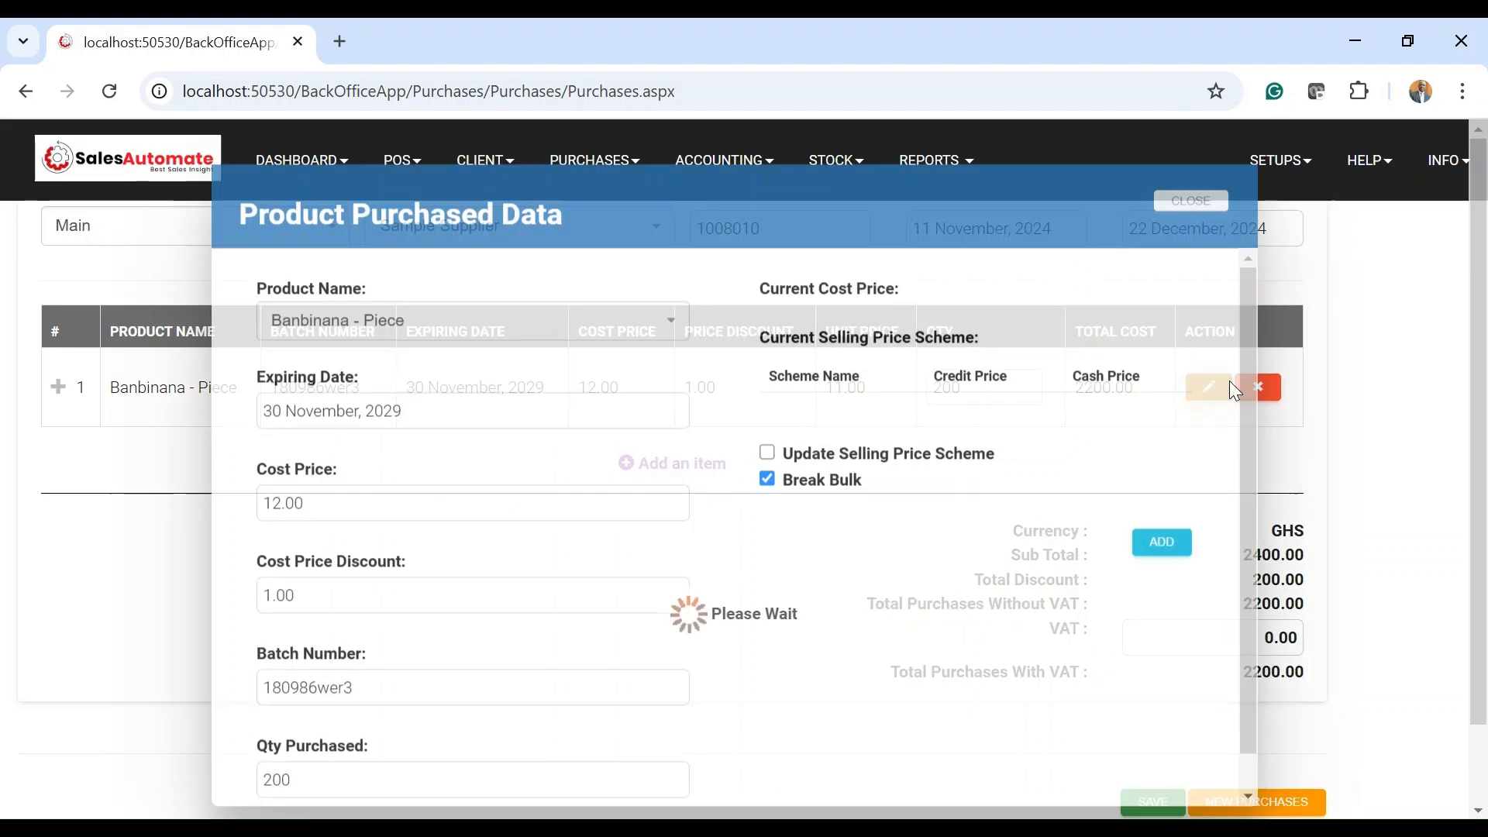
click(456, 487)
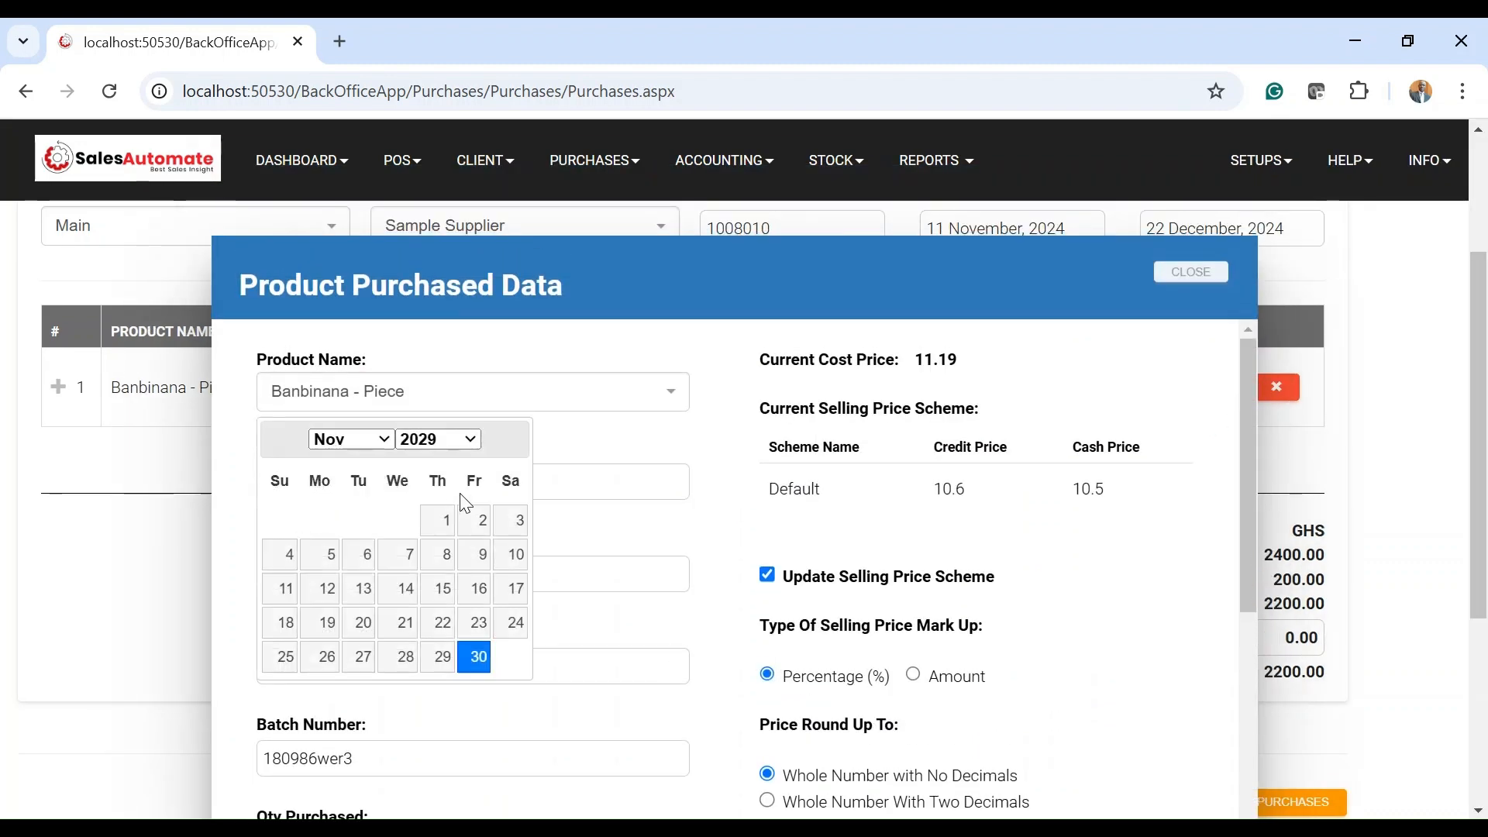
click(471, 442)
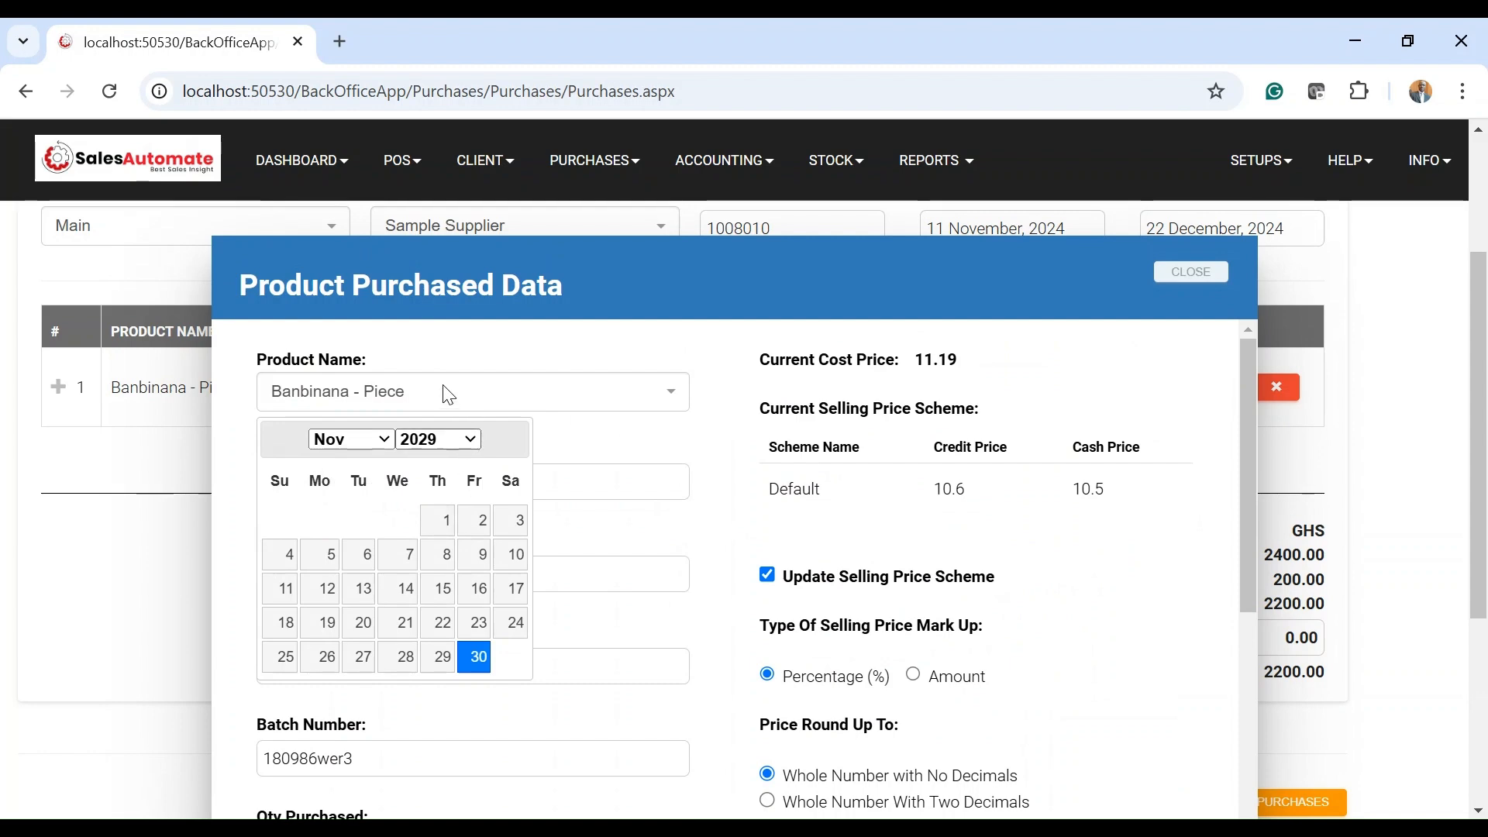
click(448, 403)
click(326, 657)
Apply the new expiring date to the purchase item and close the product purchased data form
scroll(1024, 581, down, 6)
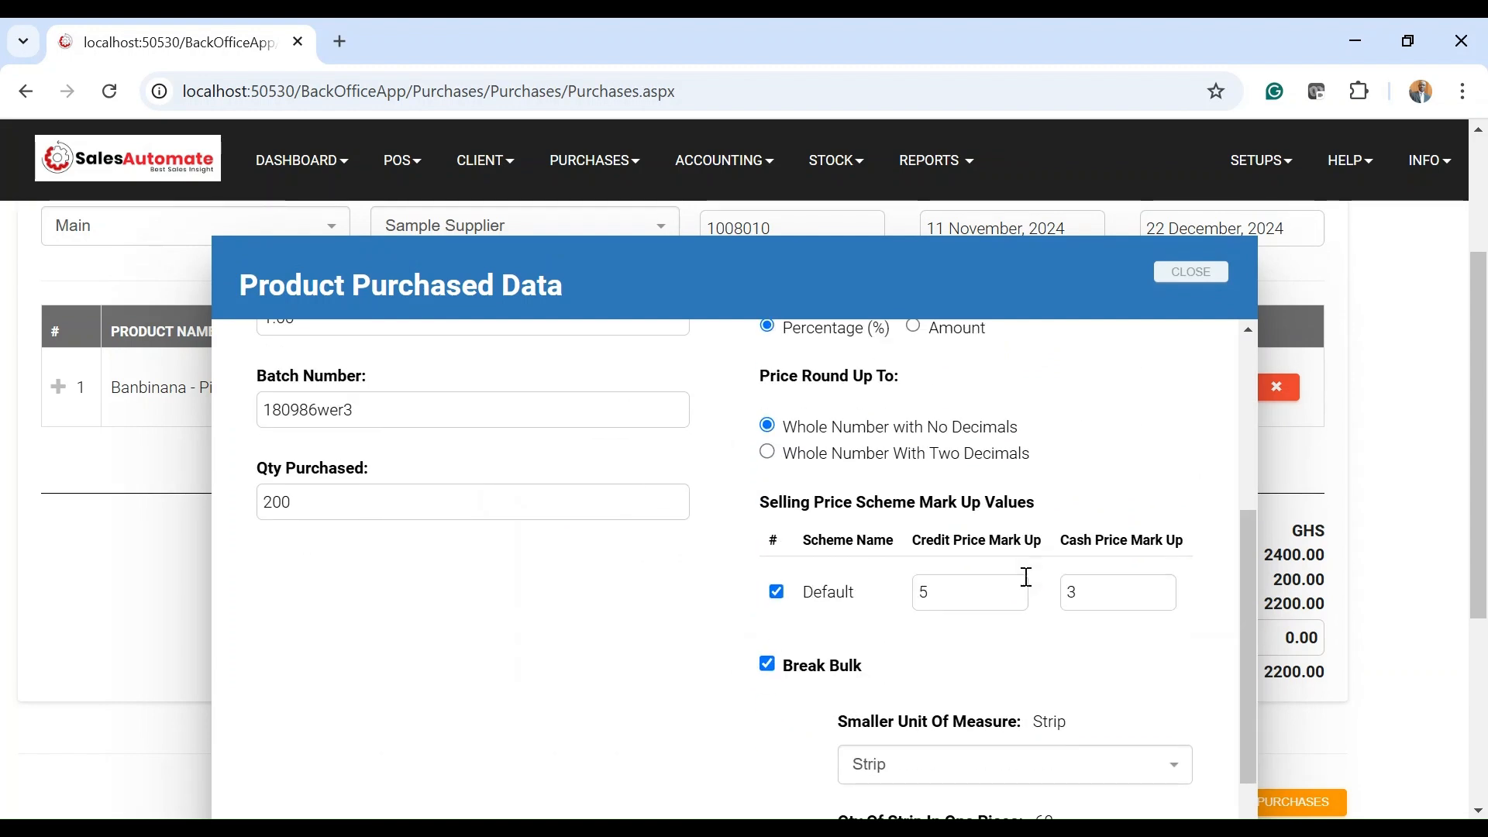
scroll(975, 707, down, 3)
double_click(880, 740)
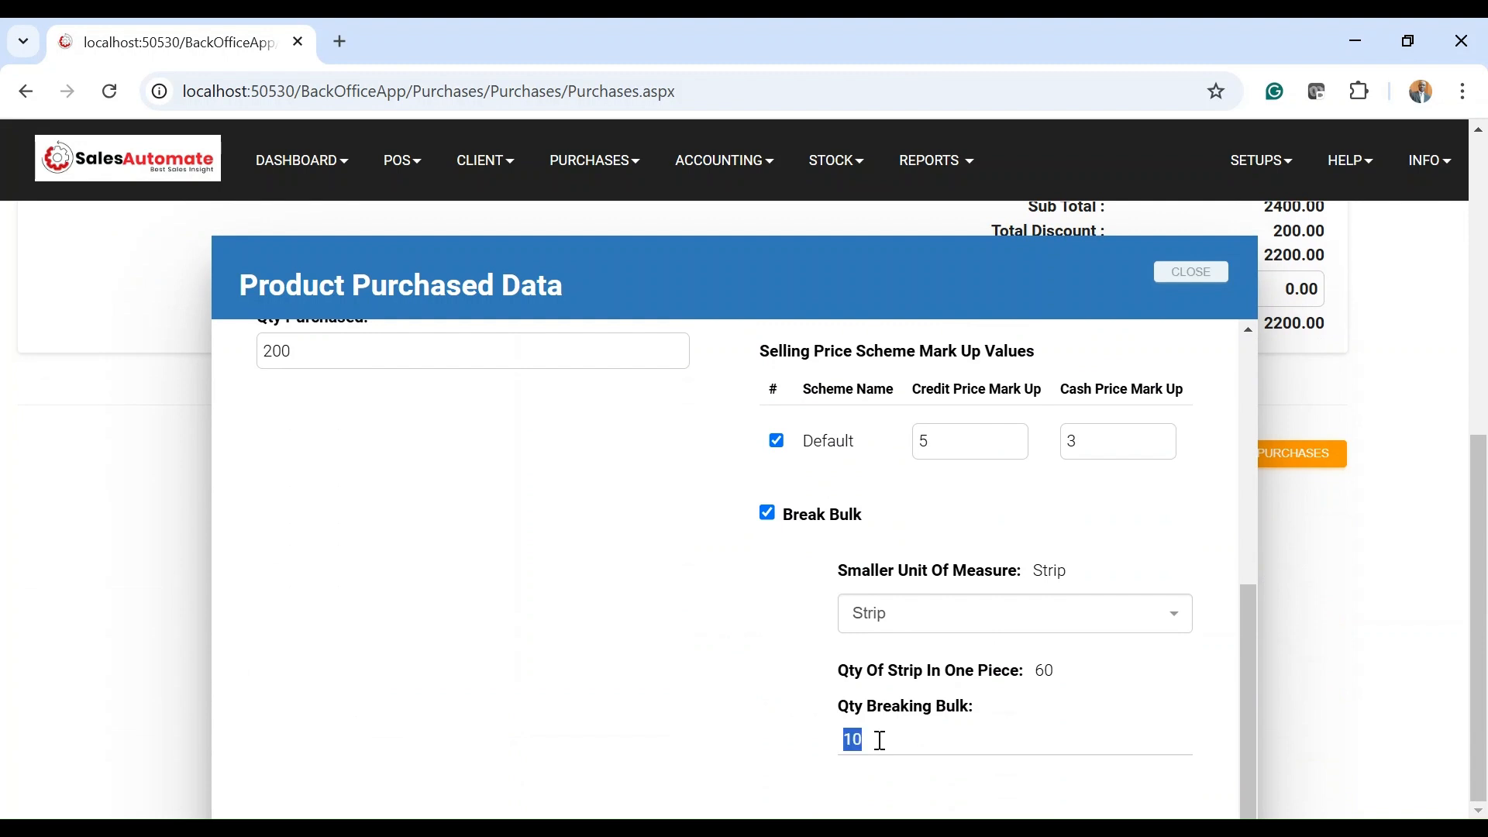
scroll(881, 740, down, 1)
click(1162, 806)
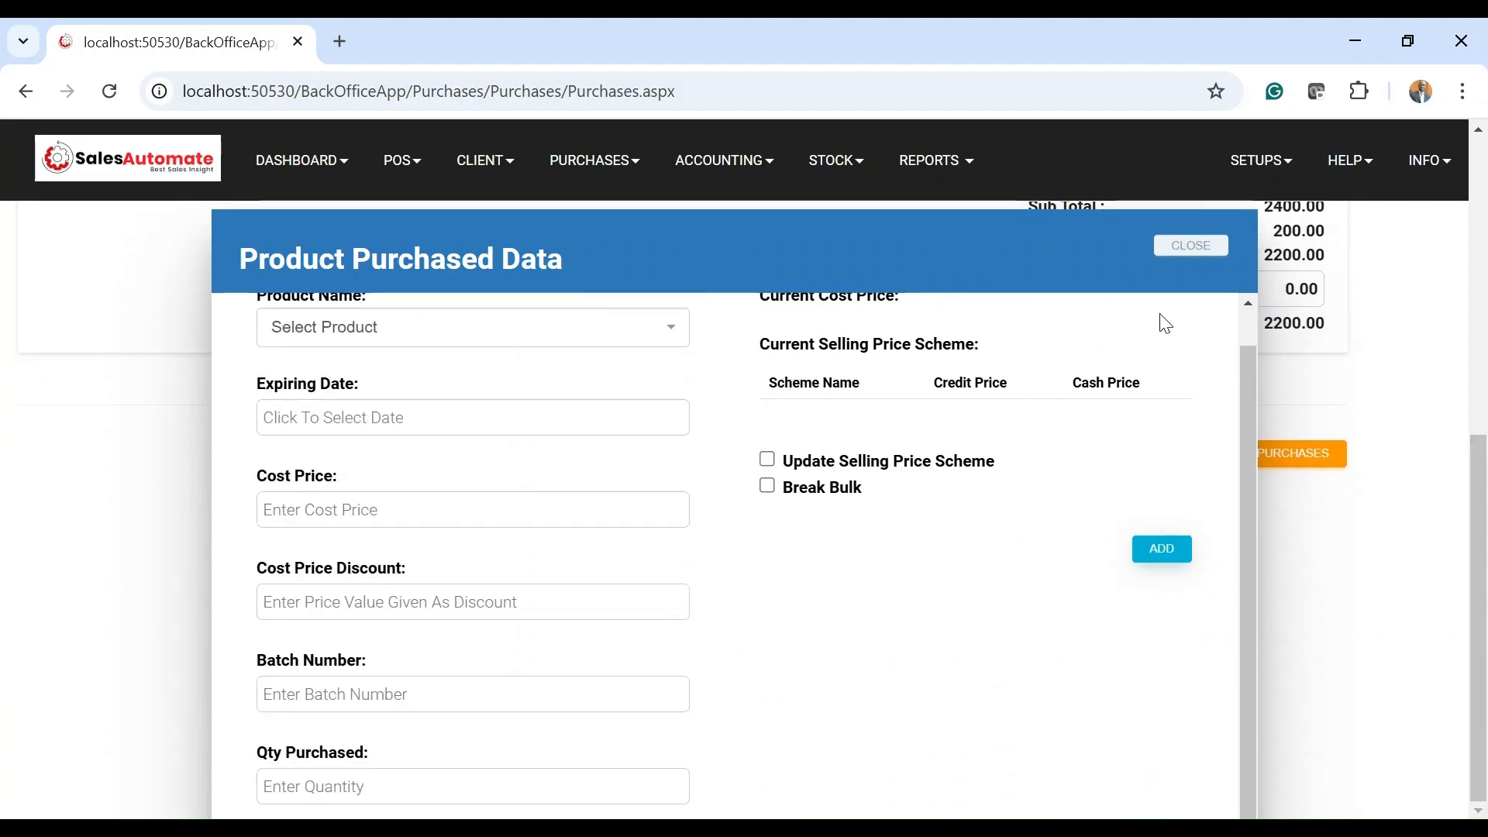
click(1191, 248)
Review the purchase entries and totals, save the purchase and dismiss the message
scroll(791, 535, up, 10)
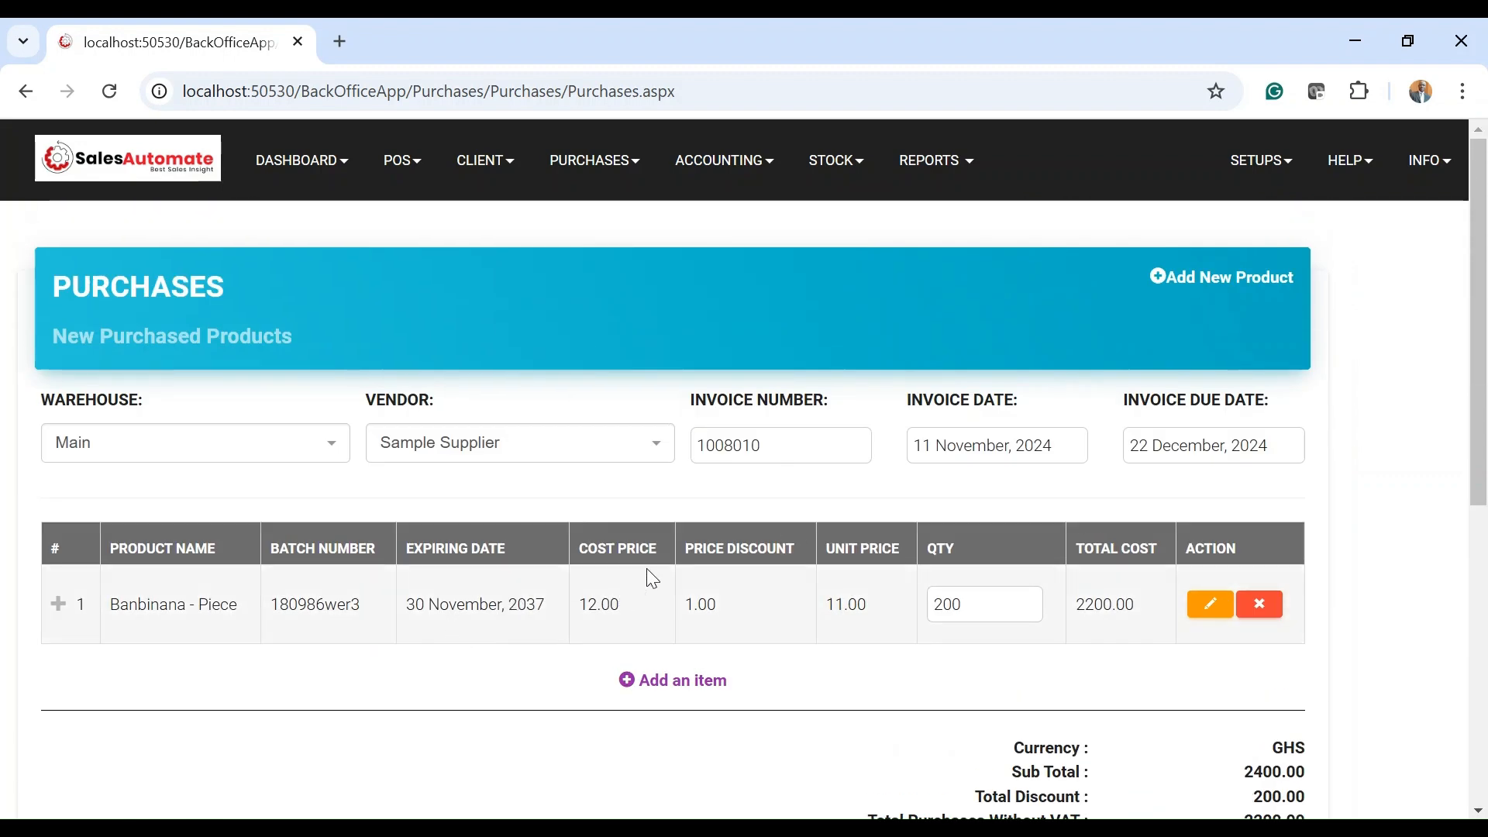
scroll(674, 558, down, 1)
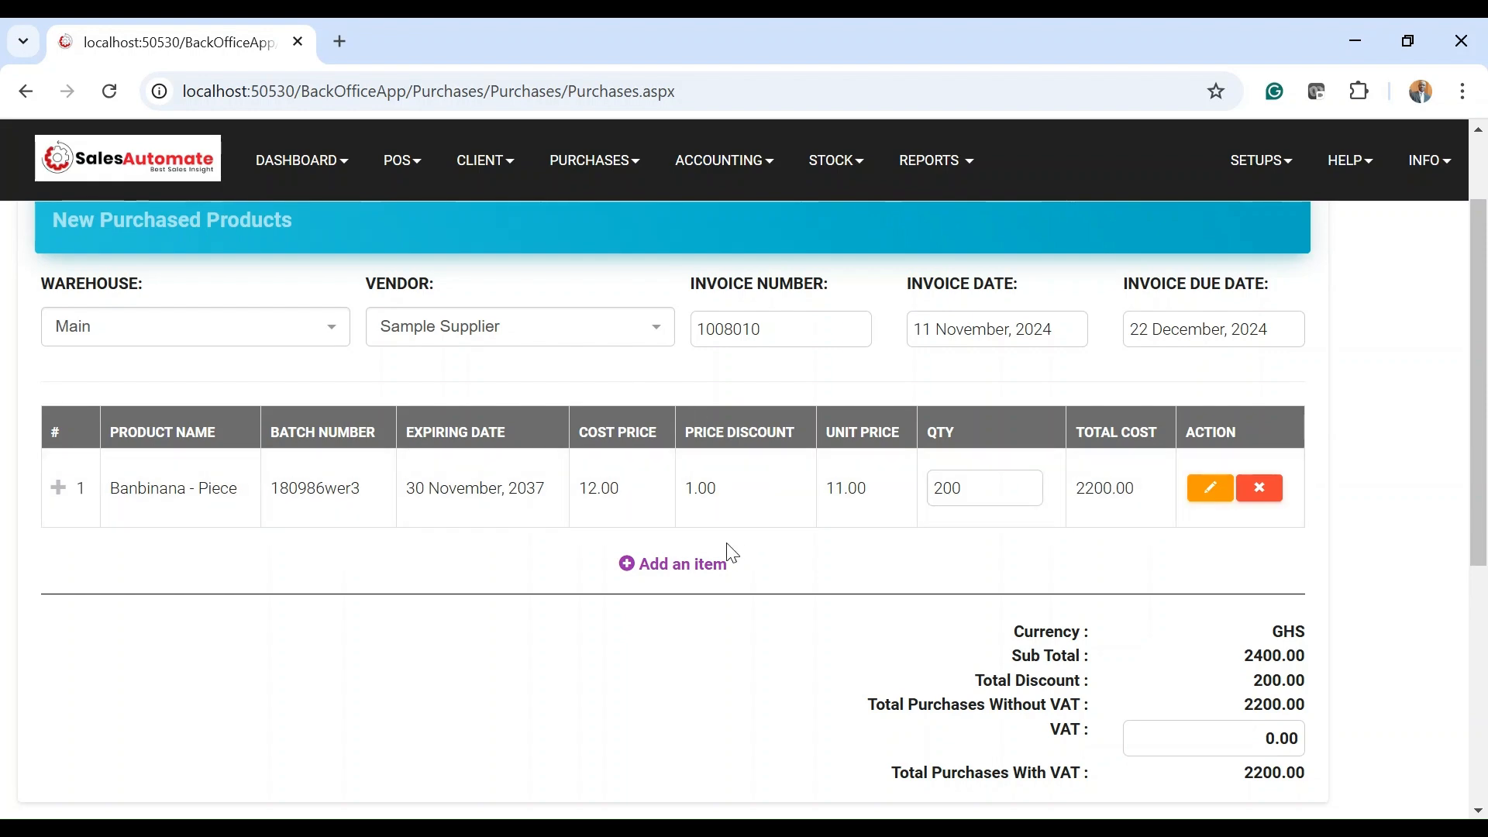
scroll(744, 558, down, 5)
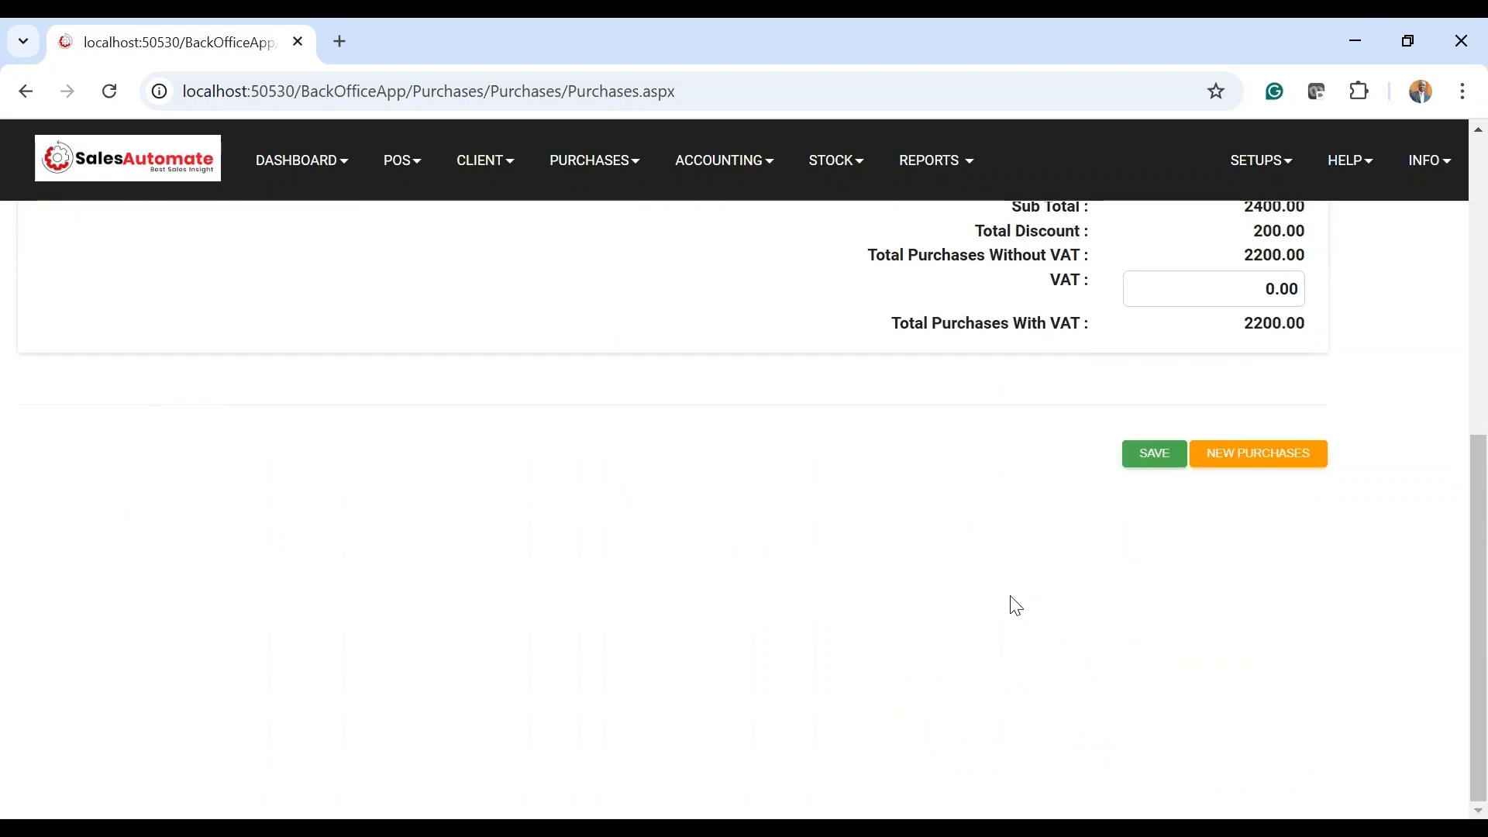
scroll(1013, 605, up, 4)
scroll(1013, 605, up, 3)
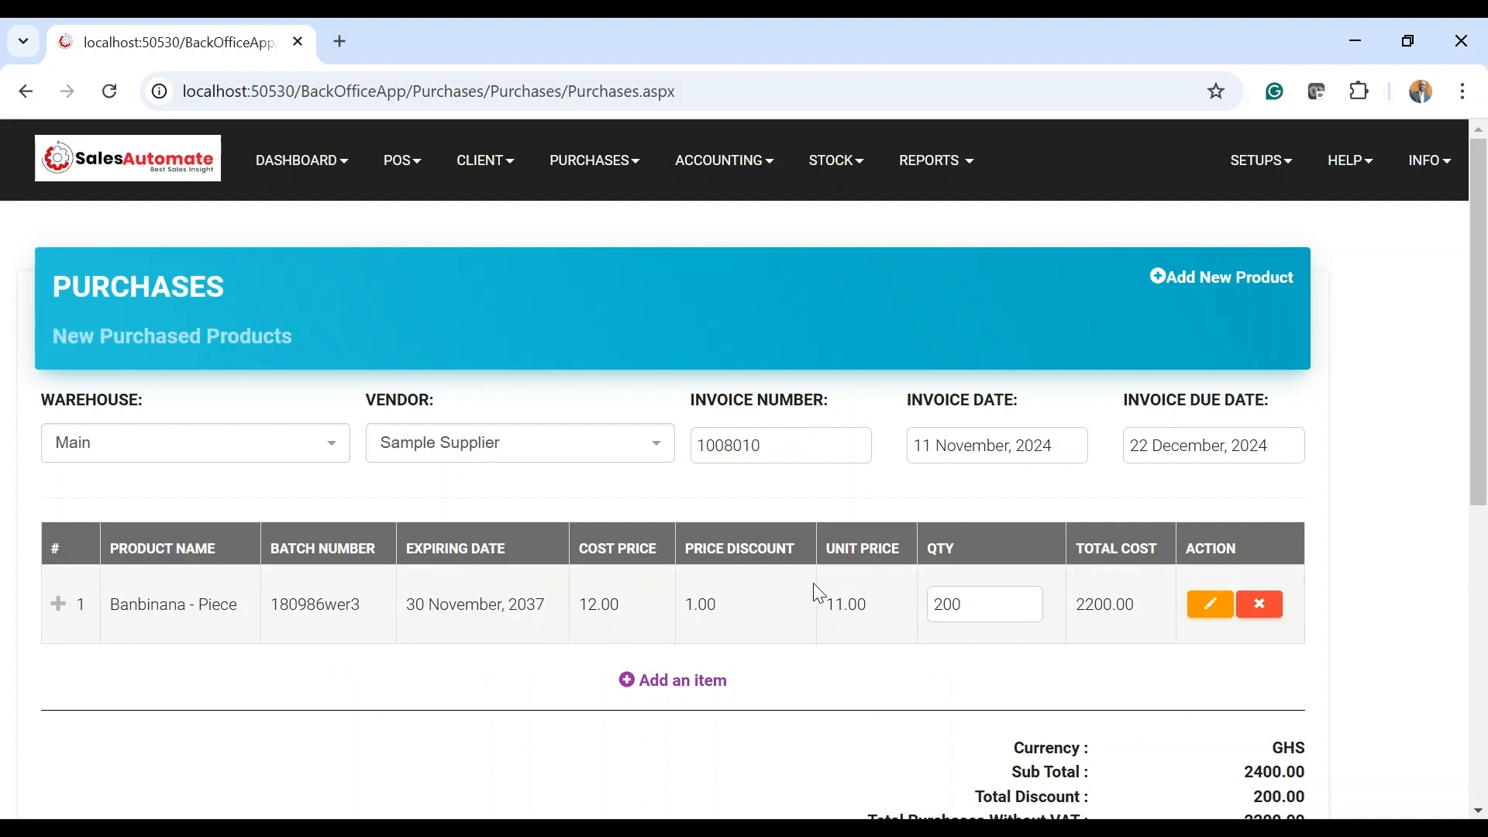
scroll(813, 583, down, 7)
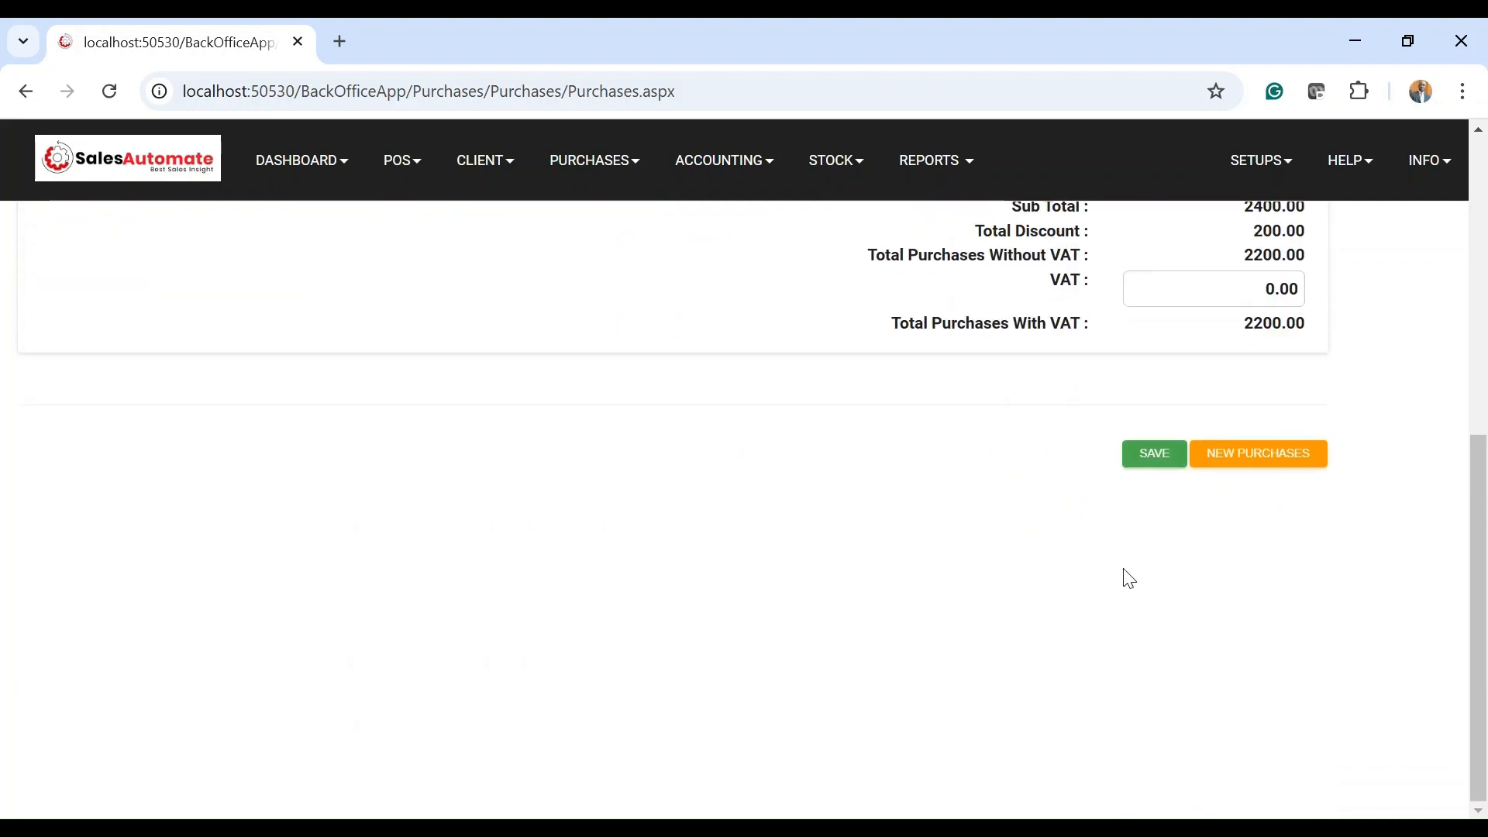
click(1147, 455)
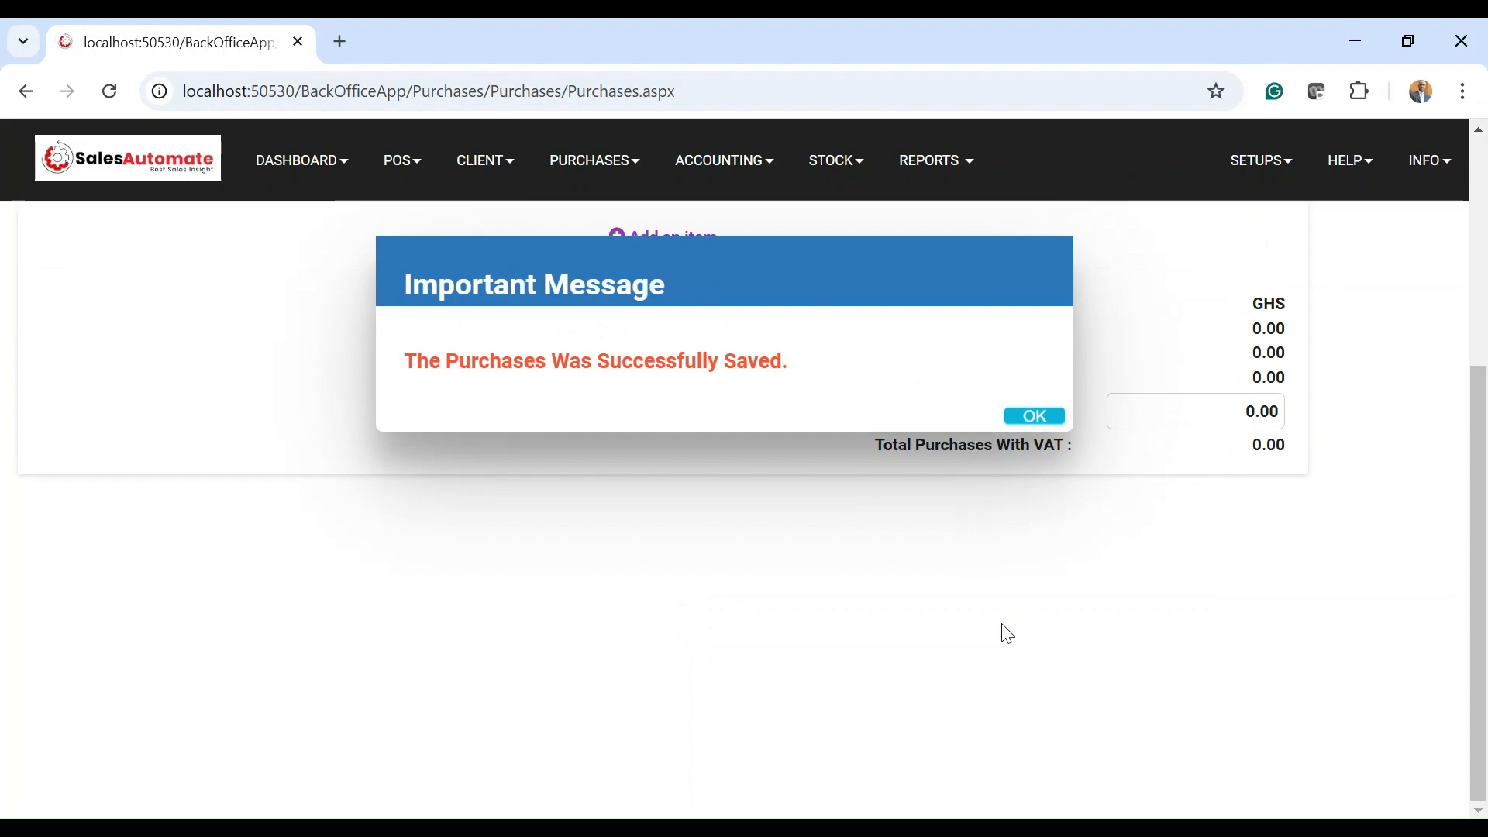
click(1034, 416)
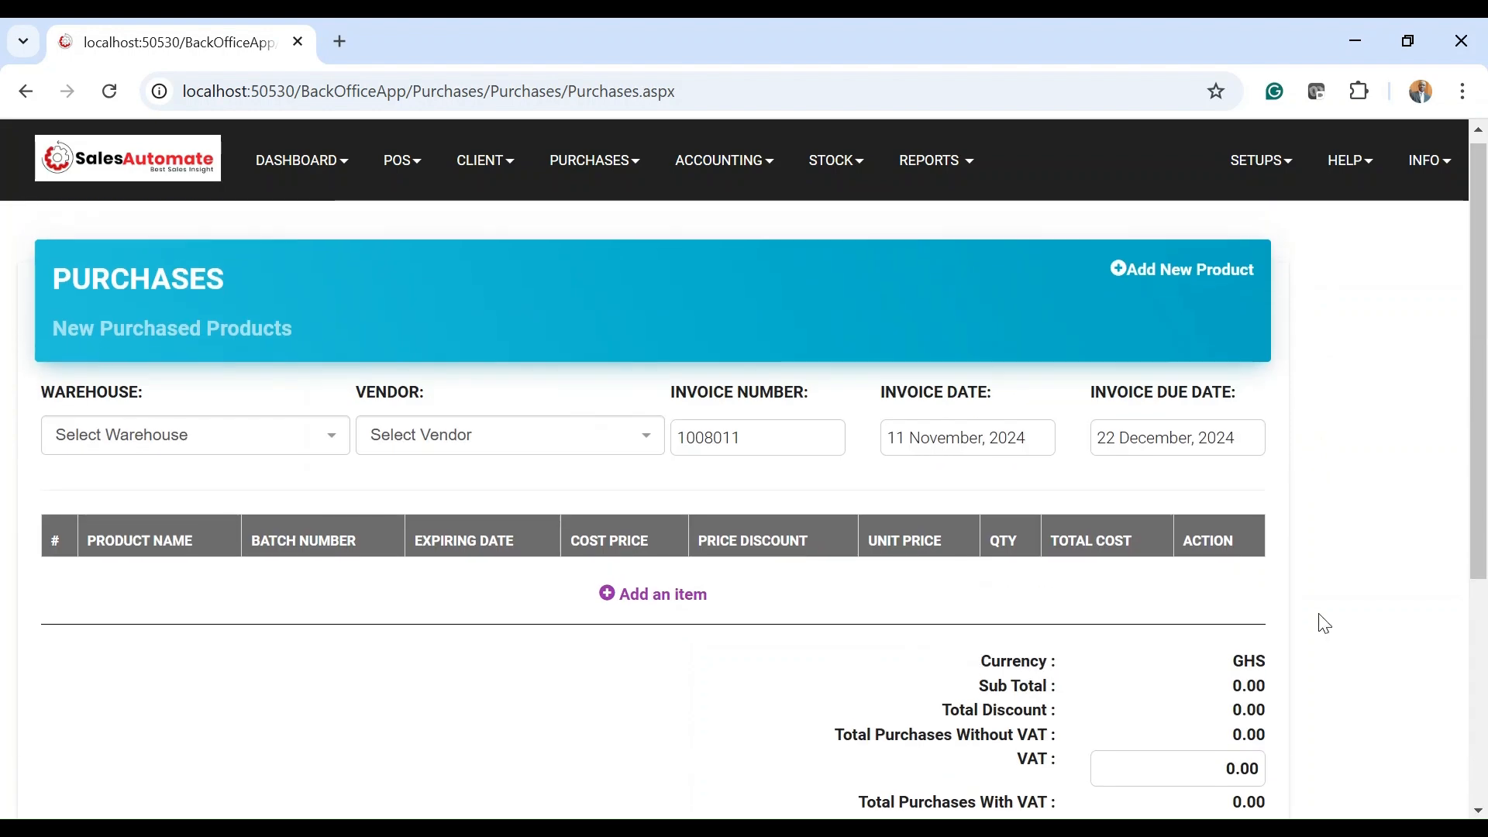